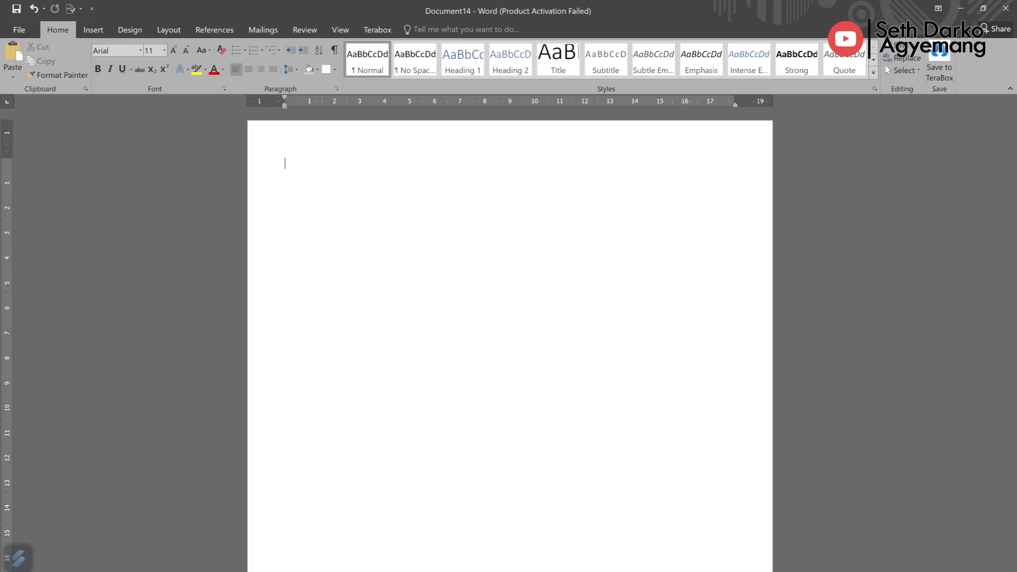
Step: Modify the Normal style to bold, centred Arial 16 pt with single line spacing
{"action": "key", "text": "ctrl+b"}
{"action": "key", "text": "ctrl+e"}
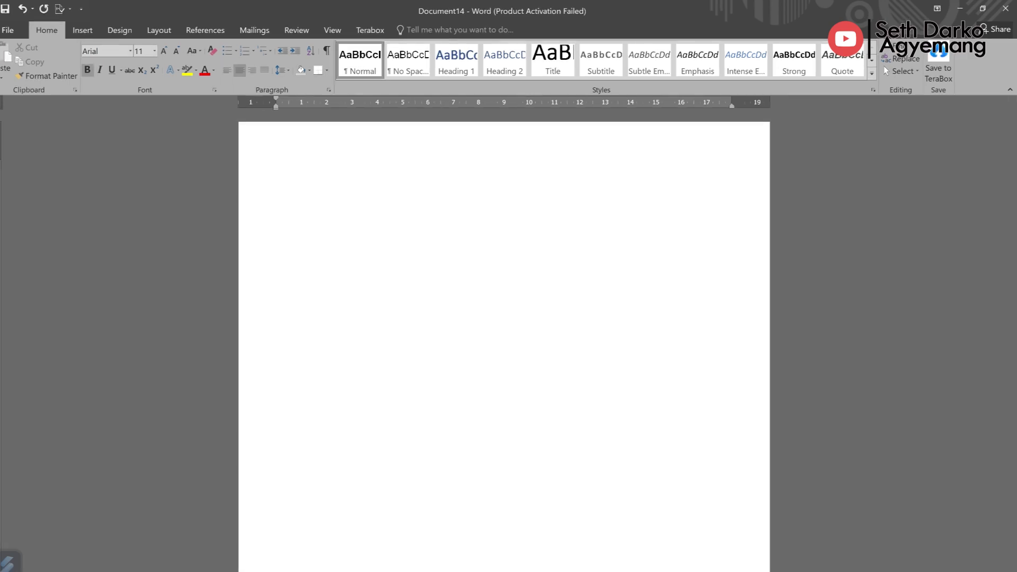
{"action": "right_click", "coordinate": [361, 58]}
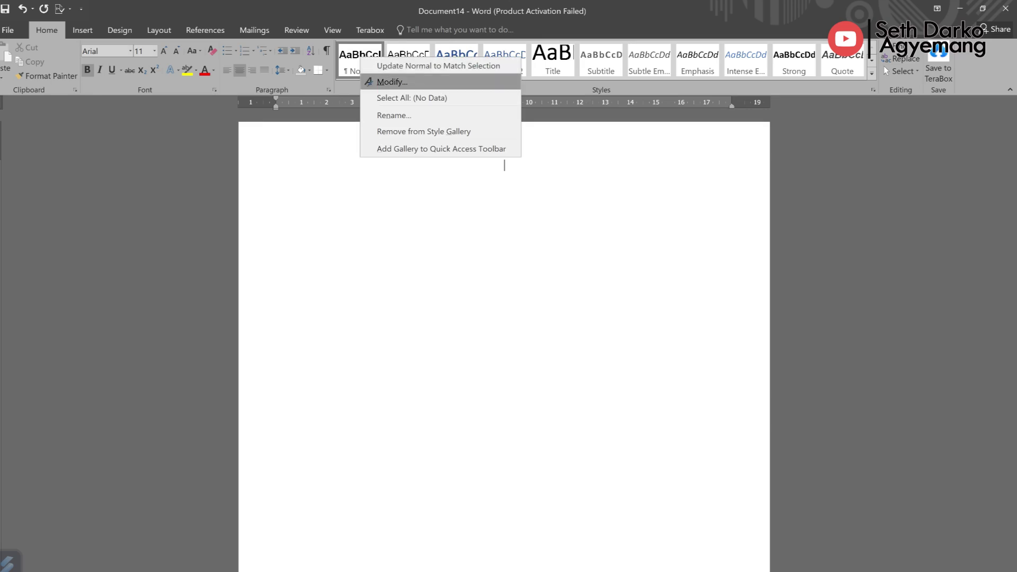
{"action": "left_click", "coordinate": [392, 82]}
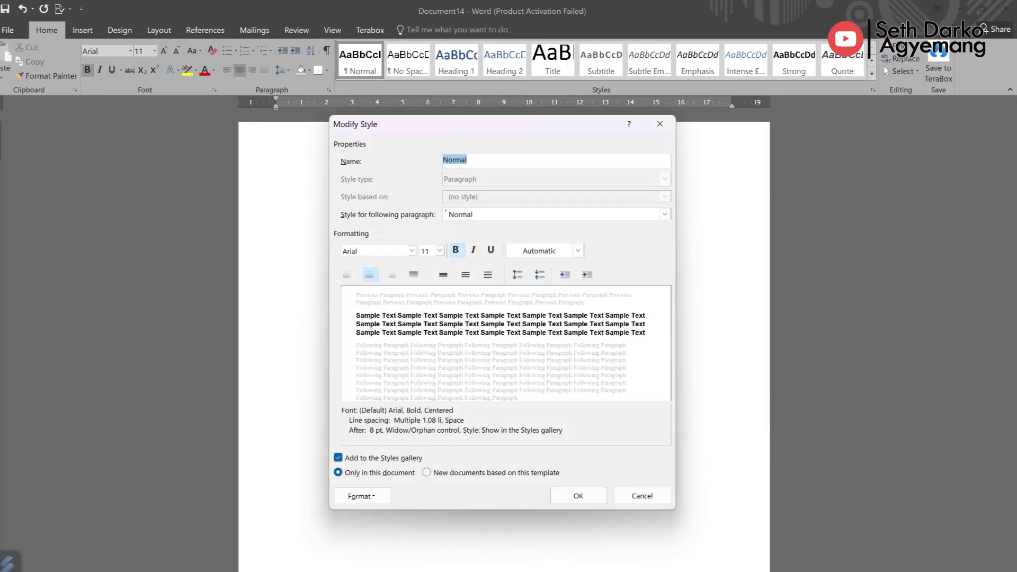
{"action": "left_click", "coordinate": [371, 251]}
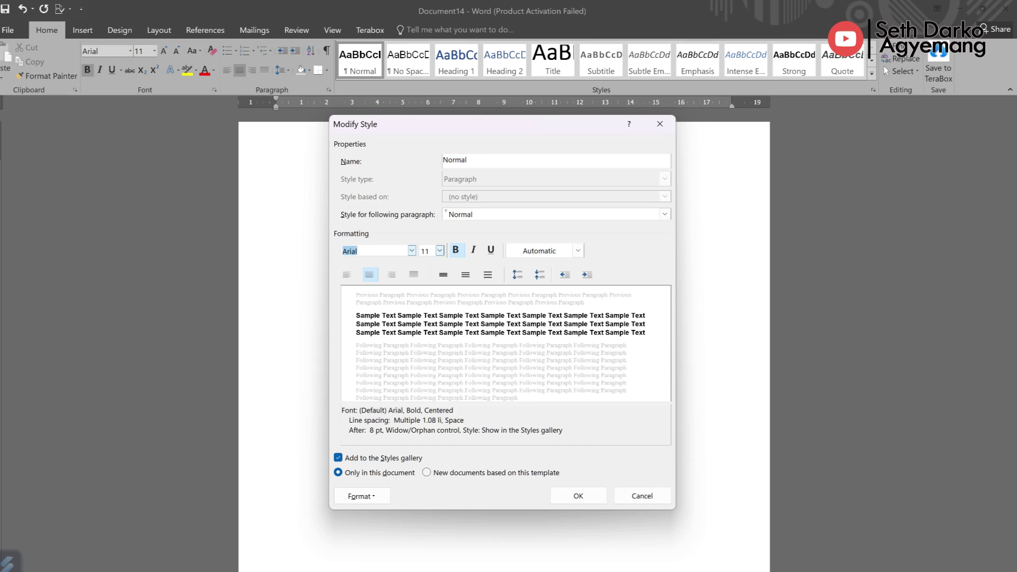
{"action": "left_click", "coordinate": [439, 250]}
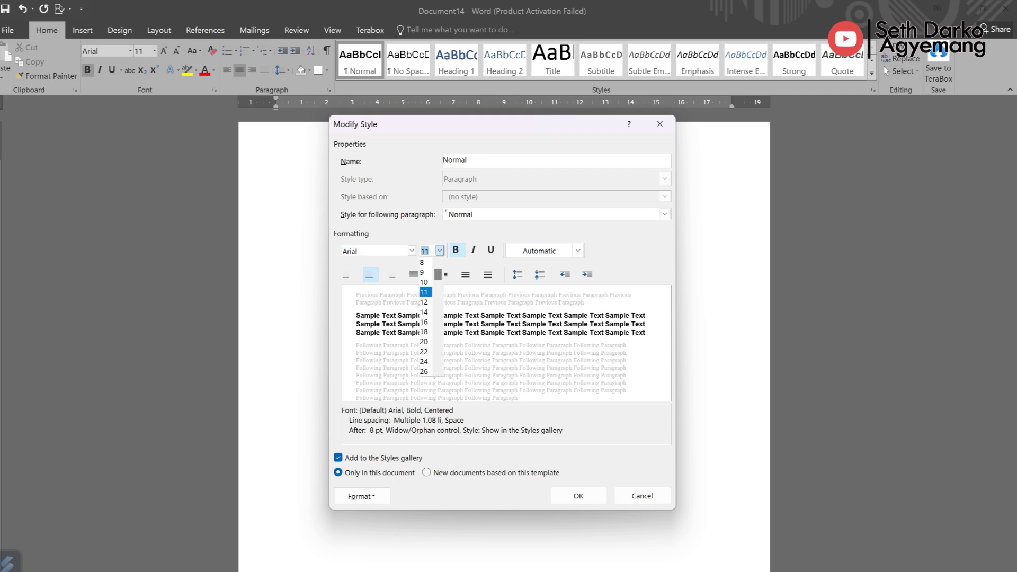
{"action": "left_click", "coordinate": [424, 322]}
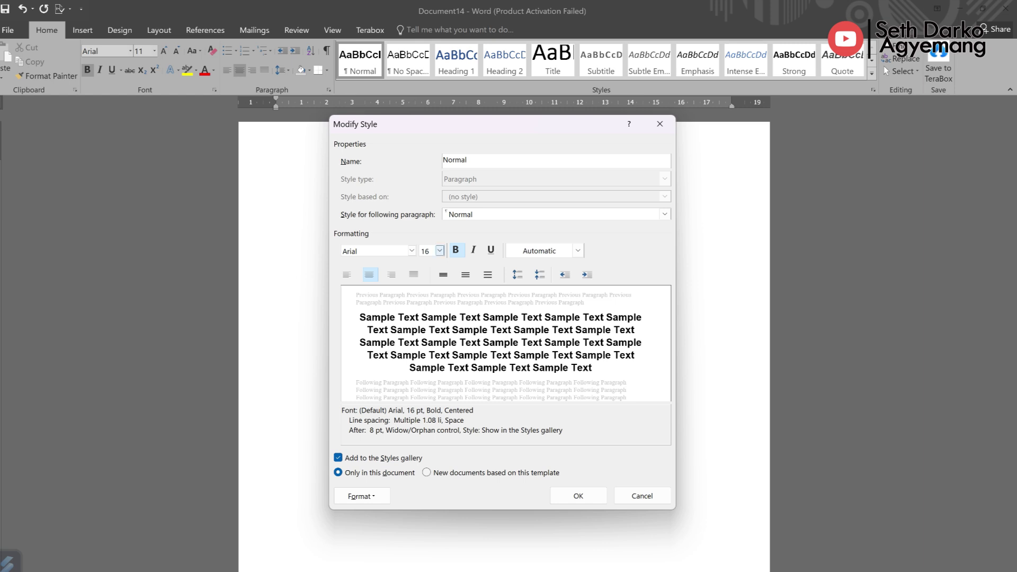
{"action": "left_click", "coordinate": [444, 274]}
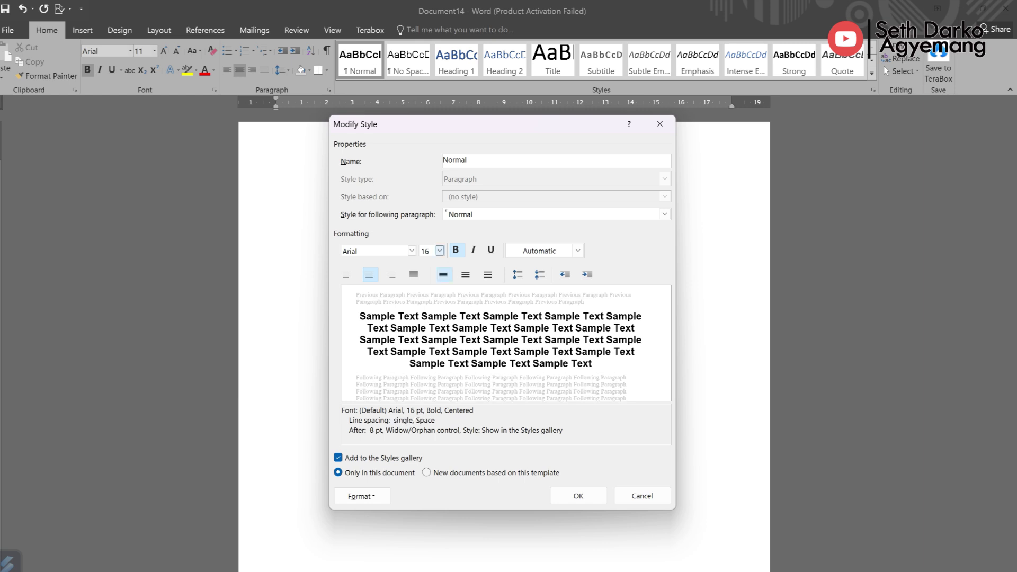
{"action": "left_click", "coordinate": [578, 496]}
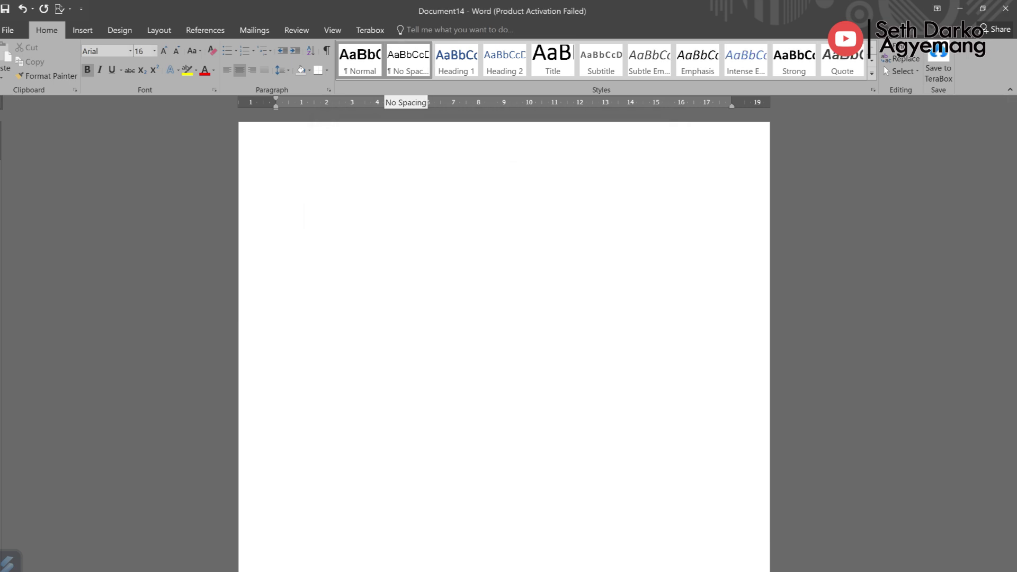
Step: Modify the No Spacing style to Arial 11 pt, left-aligned with single spacing
{"action": "right_click", "coordinate": [408, 61]}
{"action": "left_click", "coordinate": [504, 168]}
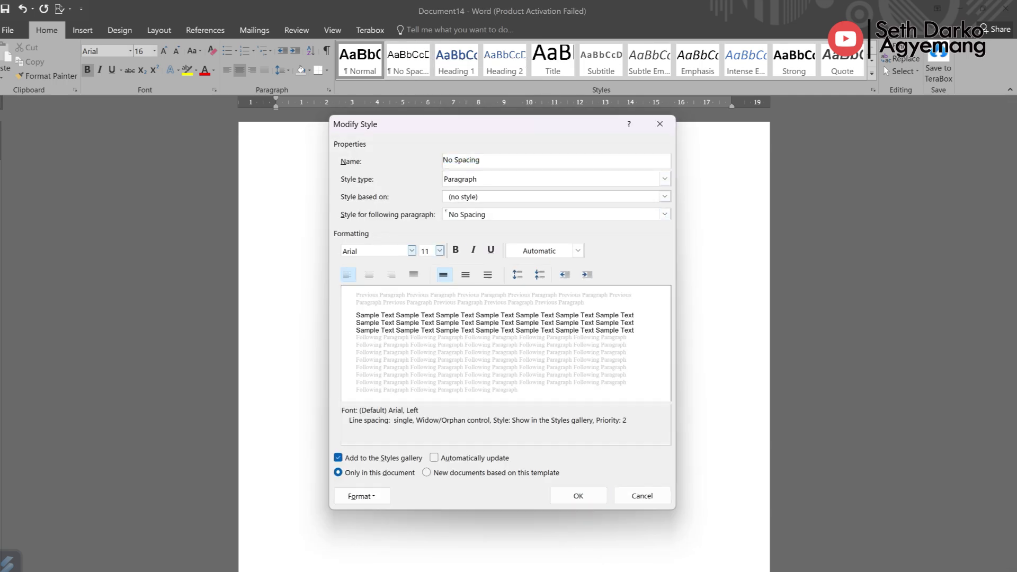
{"action": "left_click", "coordinate": [371, 251]}
{"action": "key", "text": "Tab"}
{"action": "left_click", "coordinate": [578, 496]}
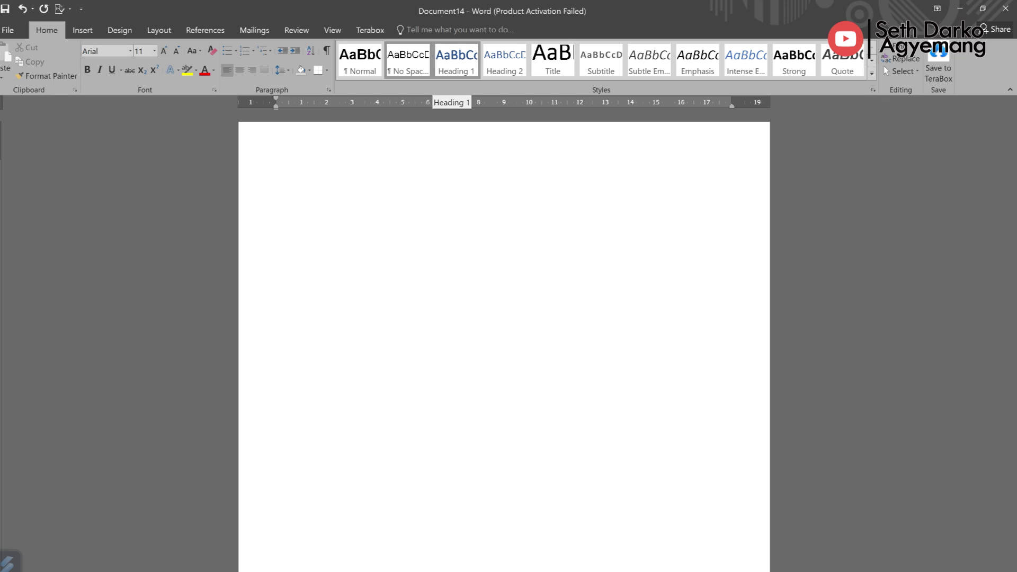
Step: Change Heading 1 to left-aligned Arial 12 pt with Automatic font colour
{"action": "left_click", "coordinate": [456, 59]}
{"action": "right_click", "coordinate": [459, 60]}
{"action": "left_click", "coordinate": [477, 82]}
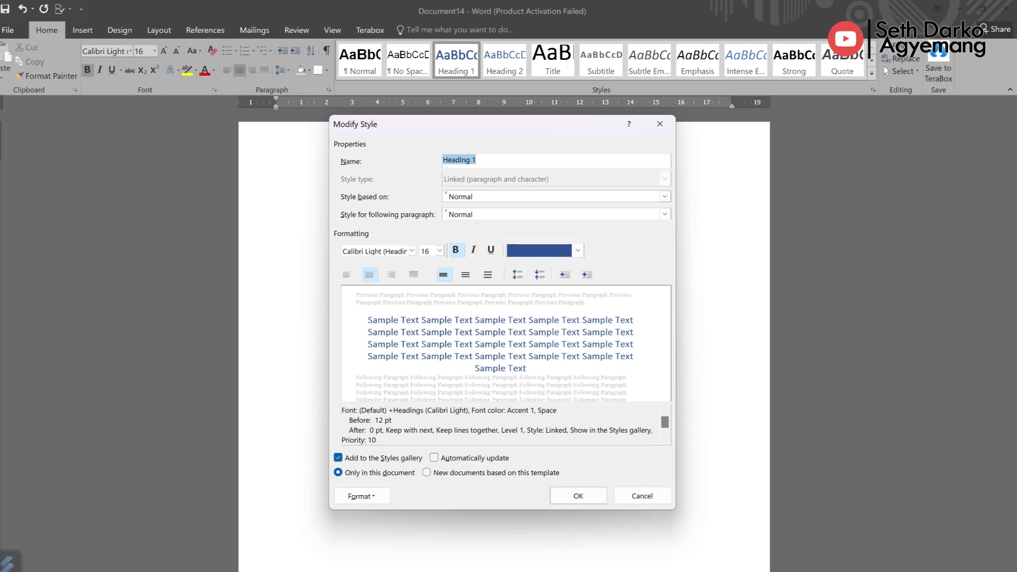
{"action": "left_click", "coordinate": [412, 251]}
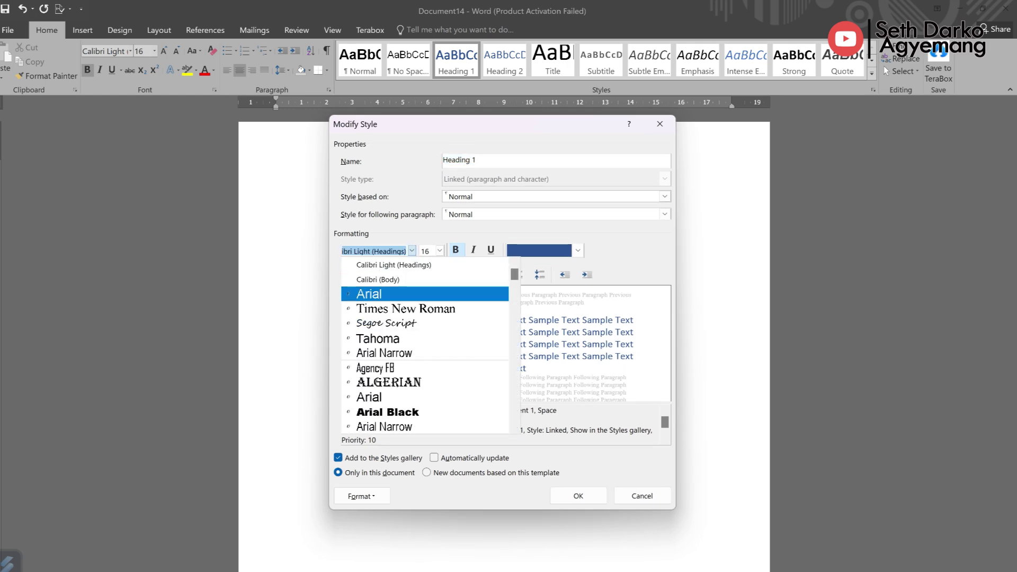
{"action": "left_click", "coordinate": [371, 294]}
{"action": "left_click", "coordinate": [440, 251]}
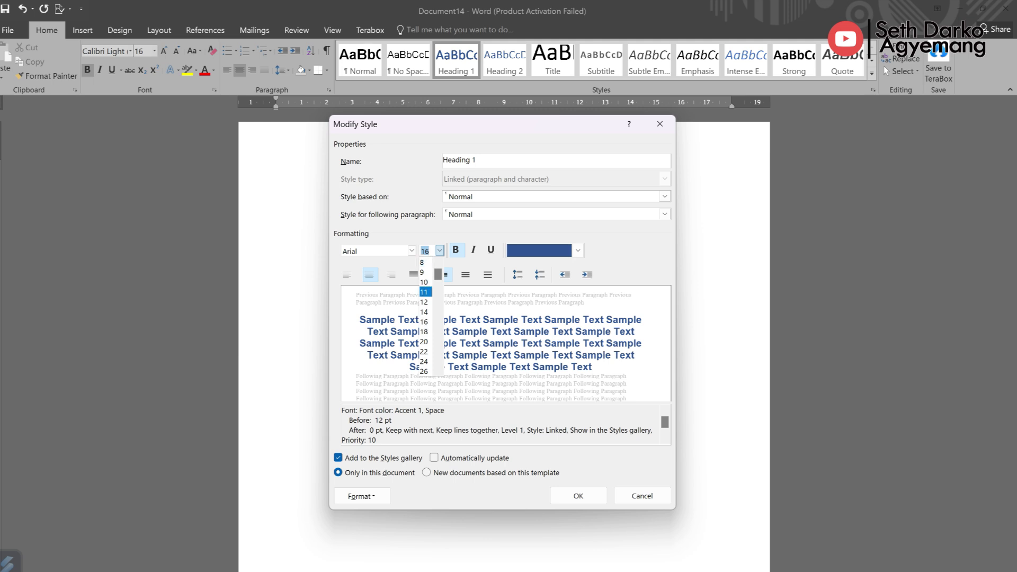
{"action": "left_click", "coordinate": [424, 302]}
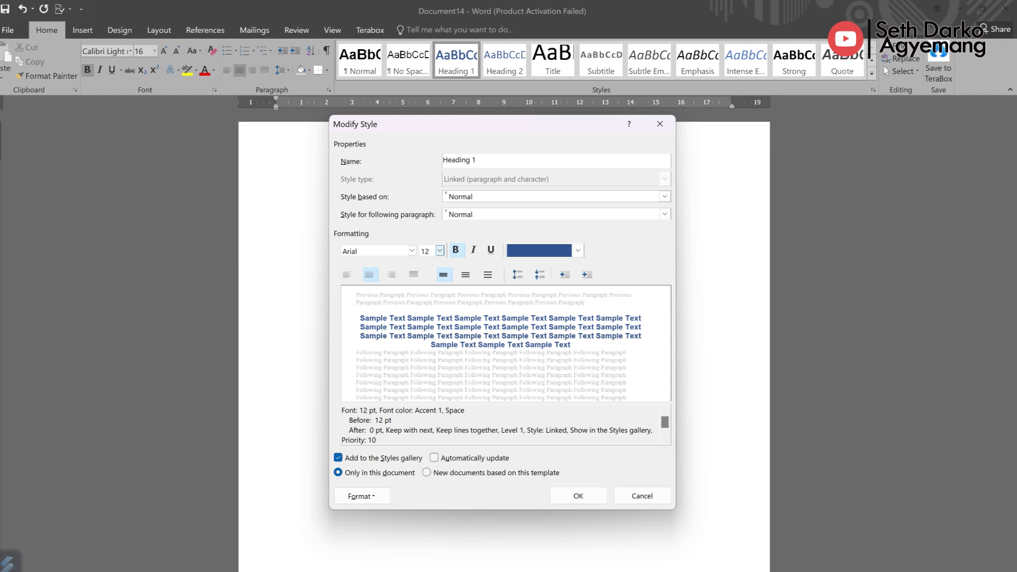
{"action": "left_click", "coordinate": [578, 250]}
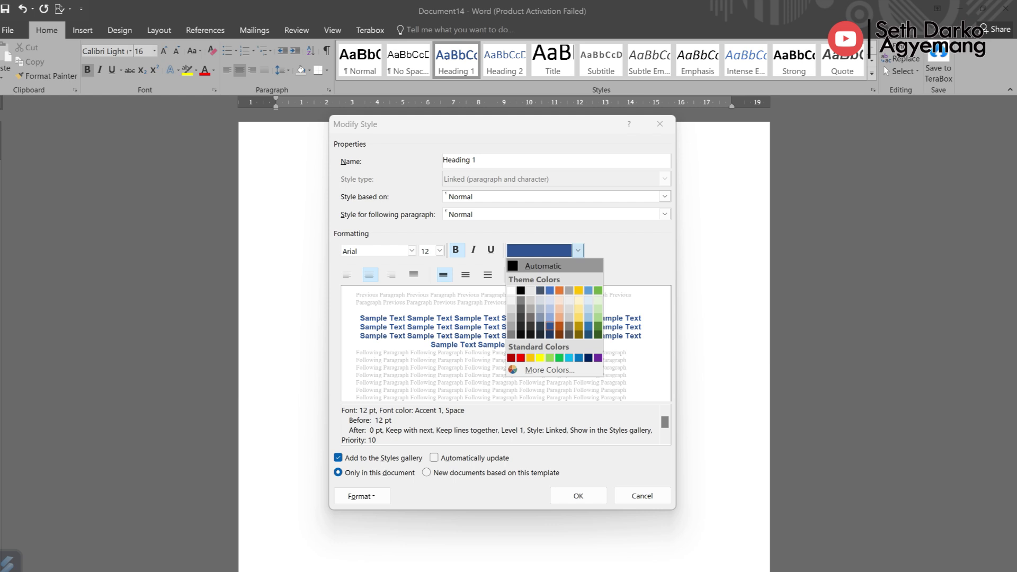
{"action": "left_click", "coordinate": [578, 250]}
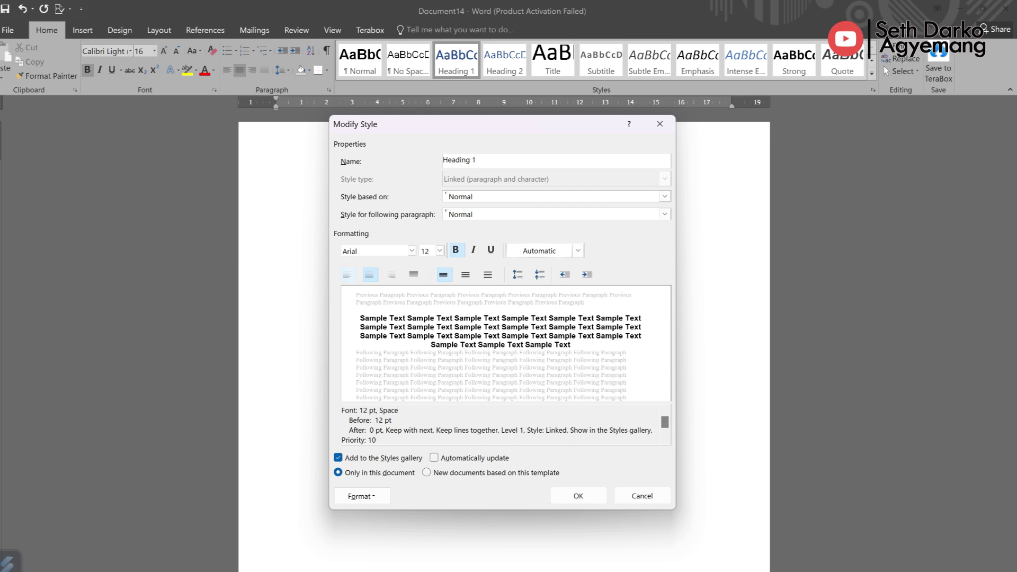
{"action": "key", "text": "ctrl+l"}
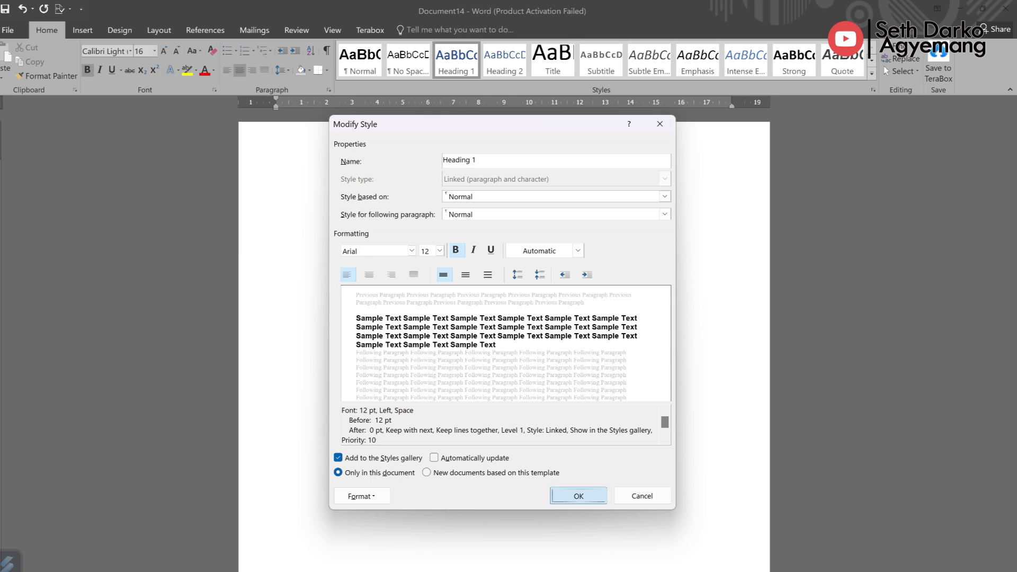
{"action": "left_click", "coordinate": [579, 496]}
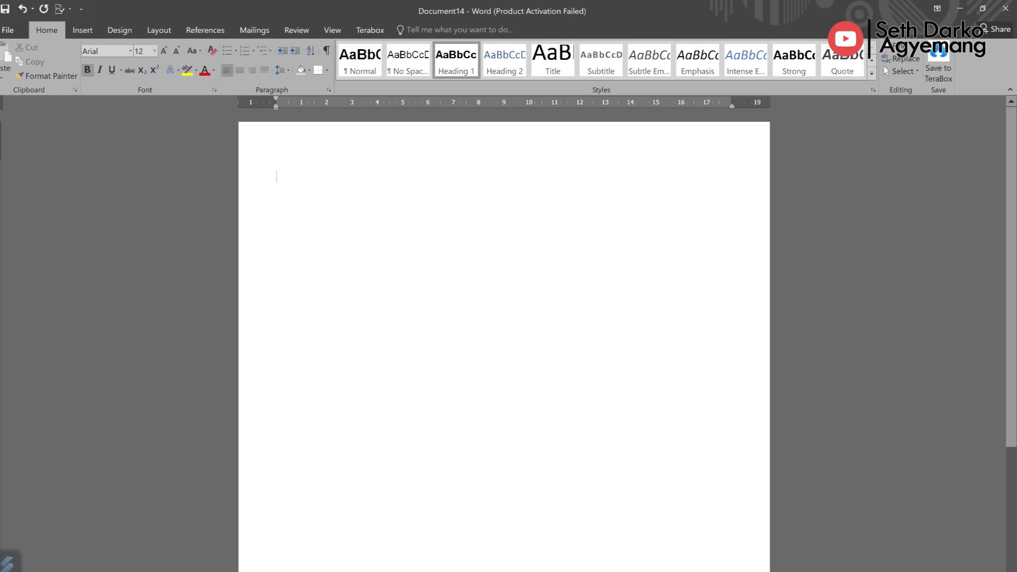
Step: Type the candidate's full name as the heading, then their postal address below in No Spacing
{"action": "key", "text": "ctrl+z"}
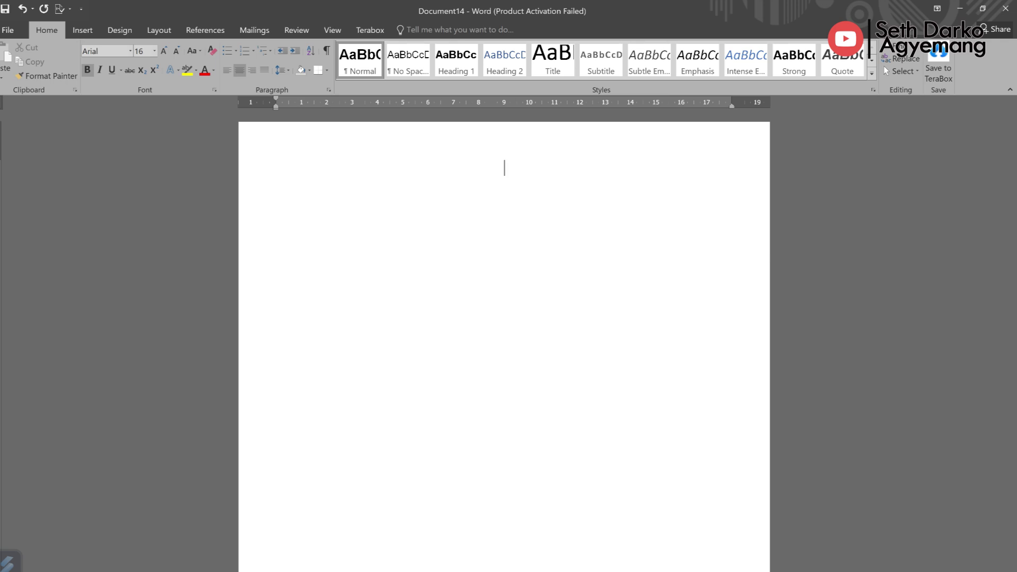
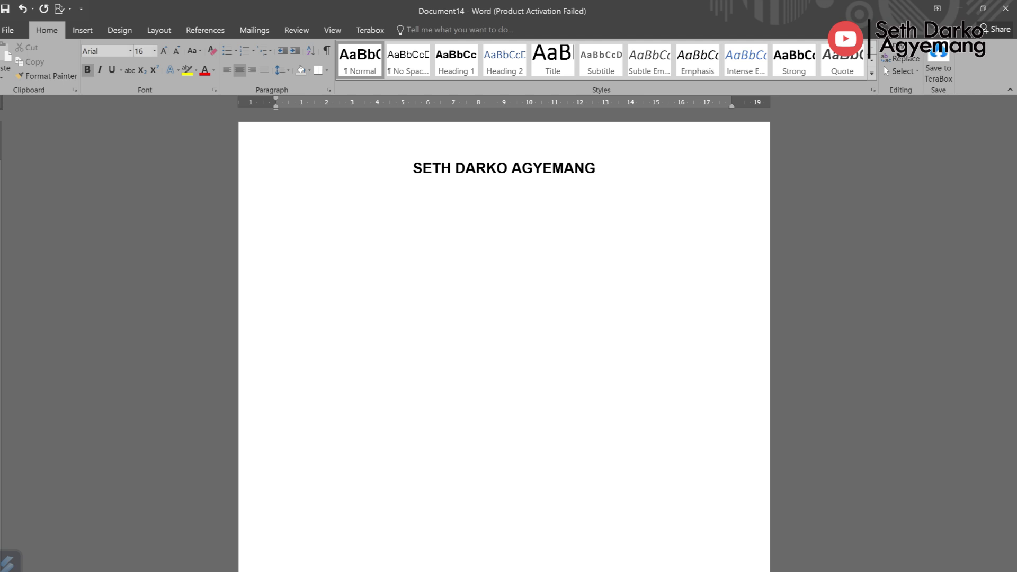
{"action": "left_click", "coordinate": [408, 59]}
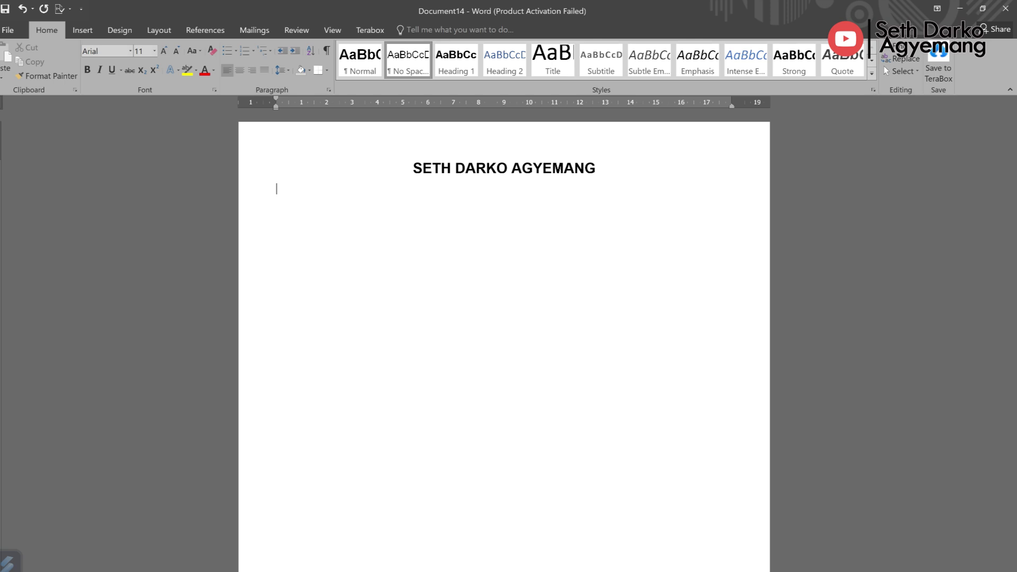
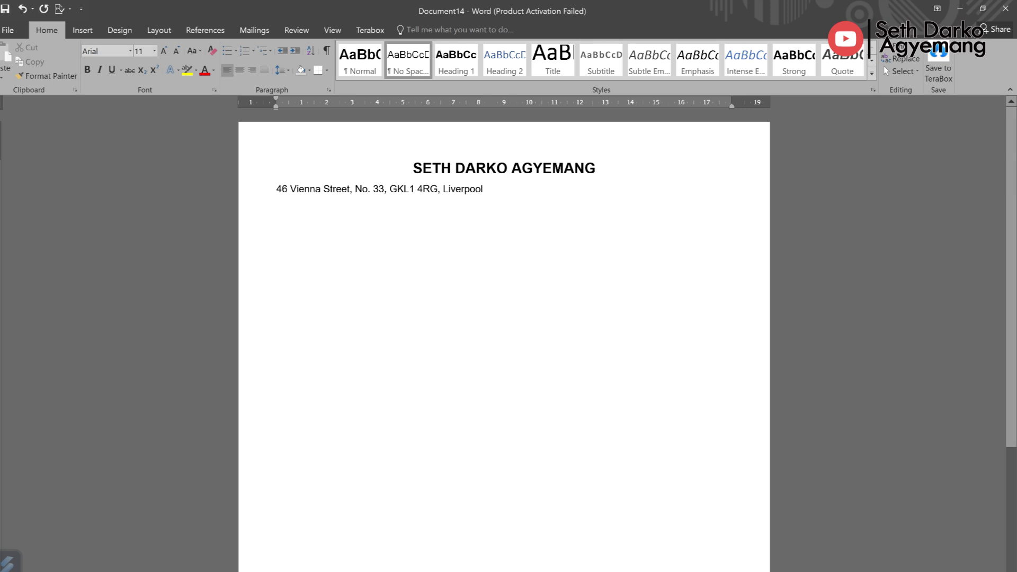
Step: Centre the address line and enlarge the name heading to 22 pt
{"action": "key", "text": "Home"}
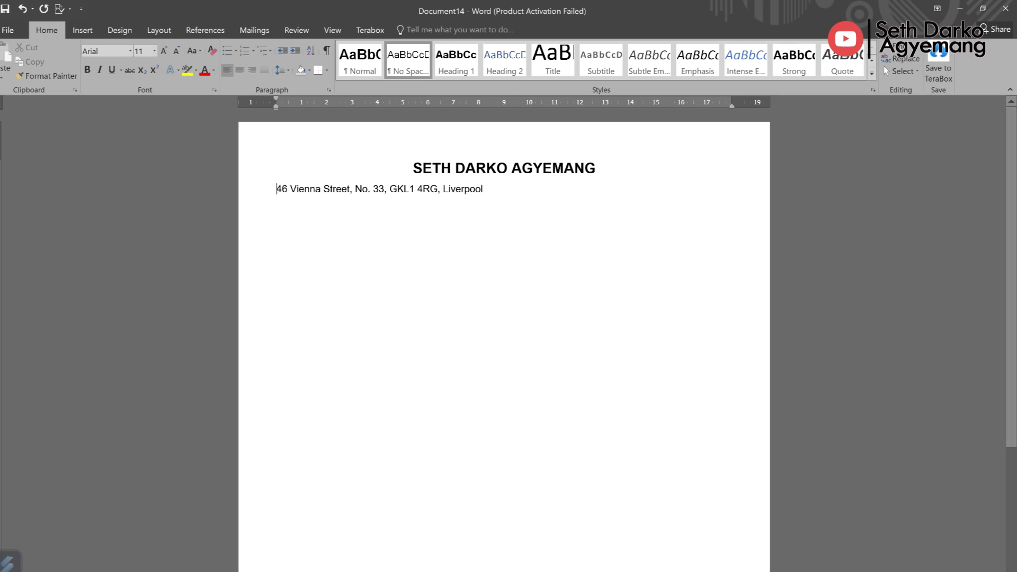
{"action": "key", "text": "ctrl+e"}
{"action": "key", "text": "Up"}
{"action": "key", "text": "End"}
{"action": "key", "text": "shift+Left"}
{"action": "key", "text": "shift+Left"}
{"action": "key", "text": "shift+Left"}
{"action": "key", "text": "shift+Left"}
{"action": "key", "text": "shift+Left"}
{"action": "key", "text": "shift+Left"}
{"action": "key", "text": "shift+Home"}
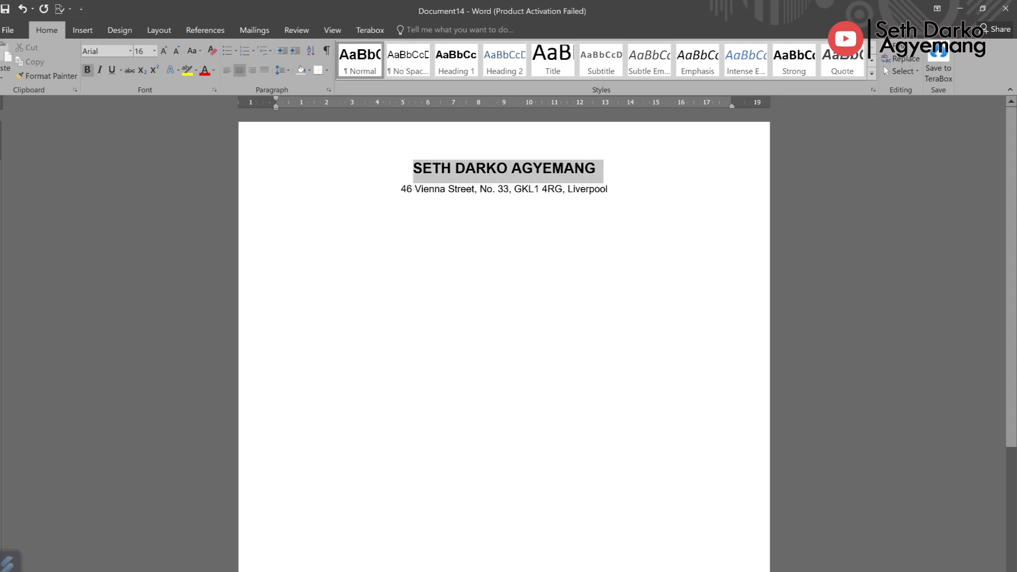
{"action": "left_click", "coordinate": [164, 51]}
{"action": "left_click", "coordinate": [164, 50]}
{"action": "left_click", "coordinate": [163, 51]}
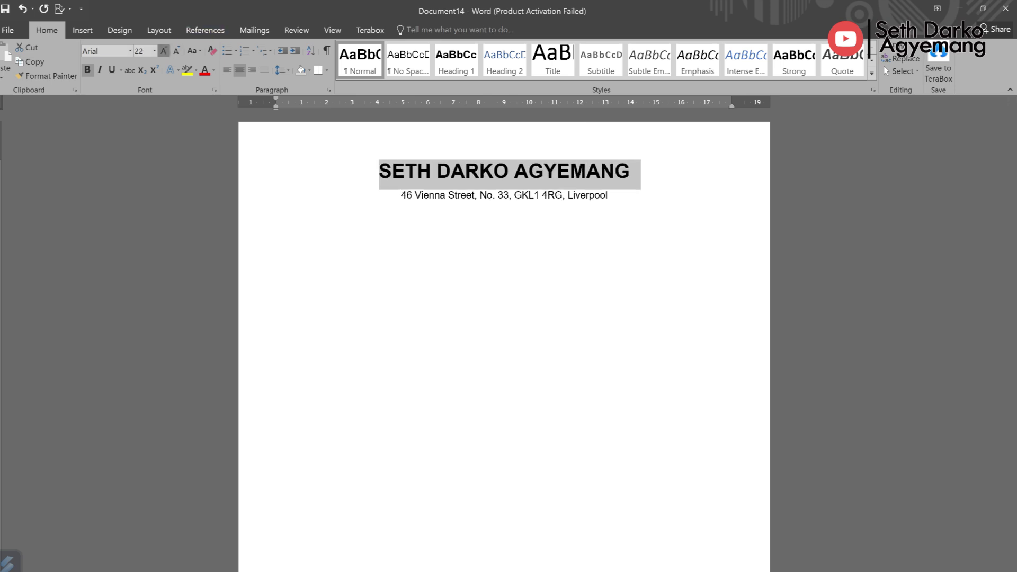
{"action": "left_click", "coordinate": [164, 50]}
Step: Add a contact line with the mobile number and e-mail address, then a new left-aligned line
{"action": "left_click", "coordinate": [504, 197]}
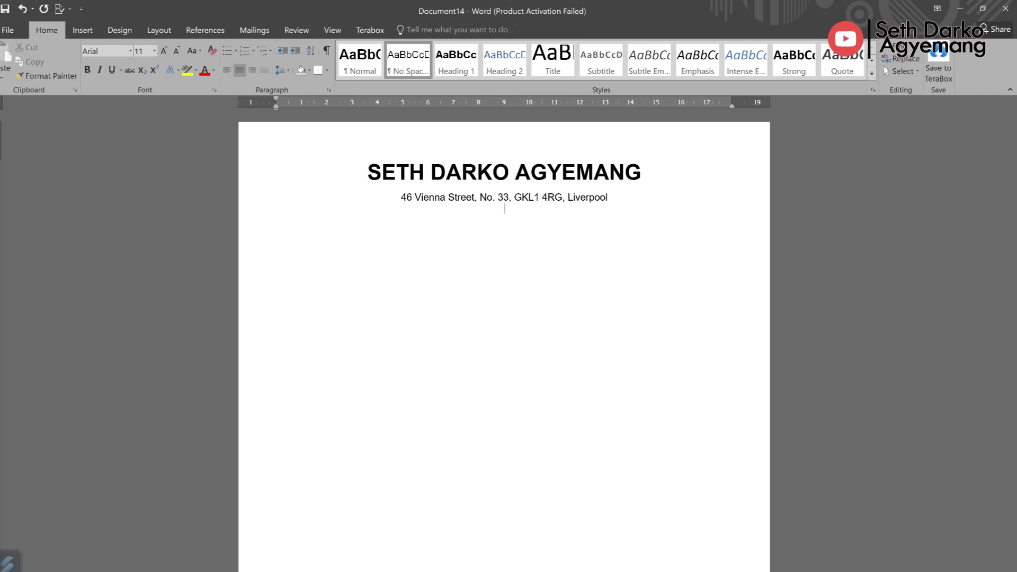
{"action": "type", "text": "44"}
{"action": "key", "text": "BackSpace"}
{"action": "key", "text": "BackSpace"}
{"action": "type", "text": "mobile"}
{"action": "key", "text": "BackSpace"}
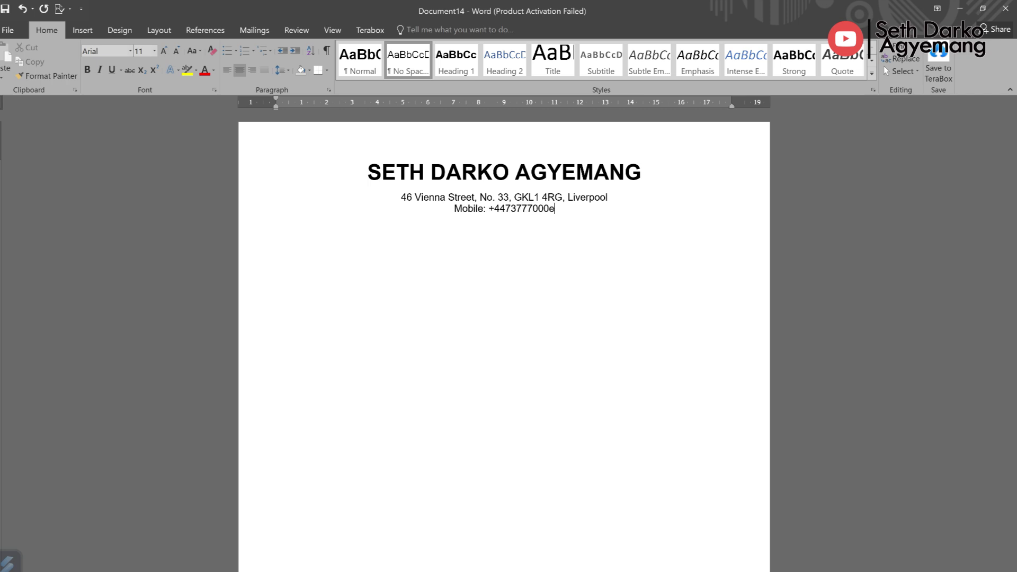
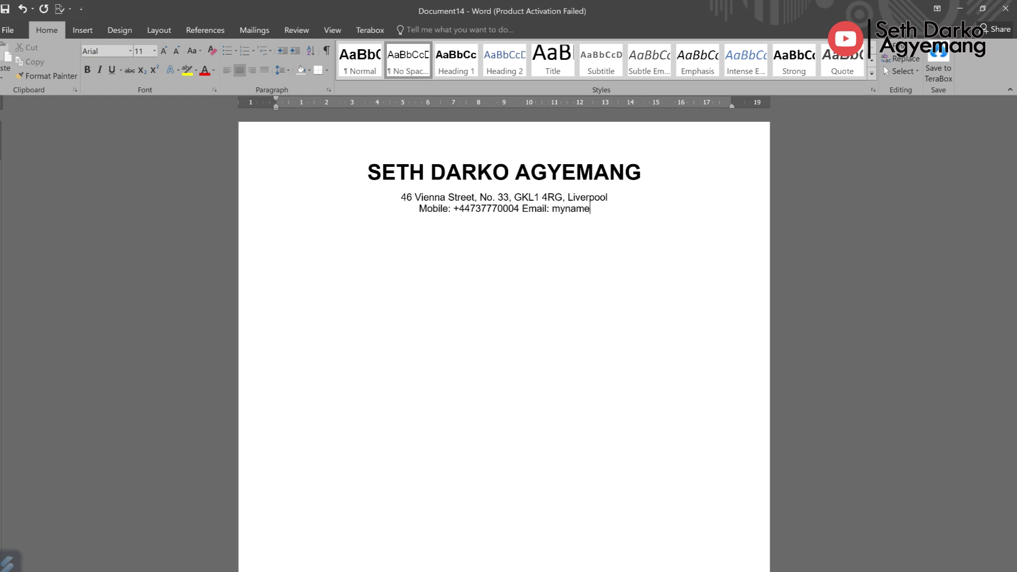
{"action": "type", "text": "@gmail.com"}
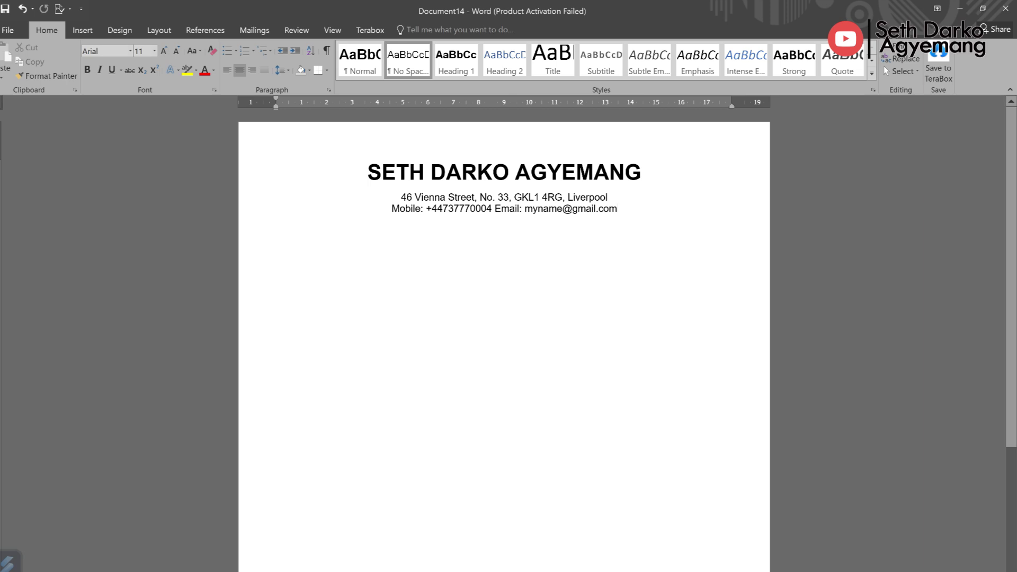
{"action": "key", "text": "Return"}
{"action": "key", "text": "ctrl+l"}
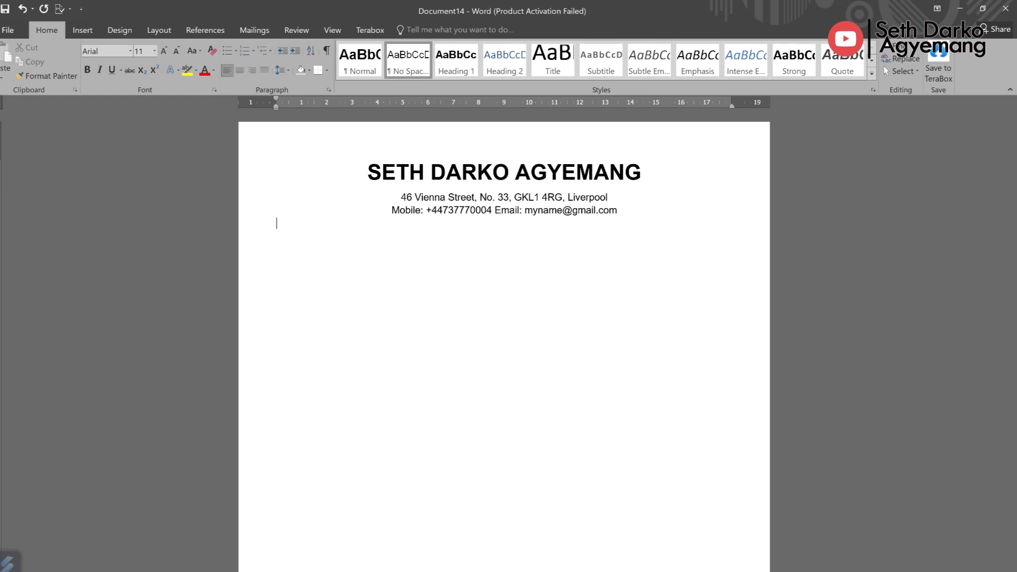
Step: Insert a 2x2 table below the contact details and apply the horizontal-lines-only table style
{"action": "left_click", "coordinate": [82, 29]}
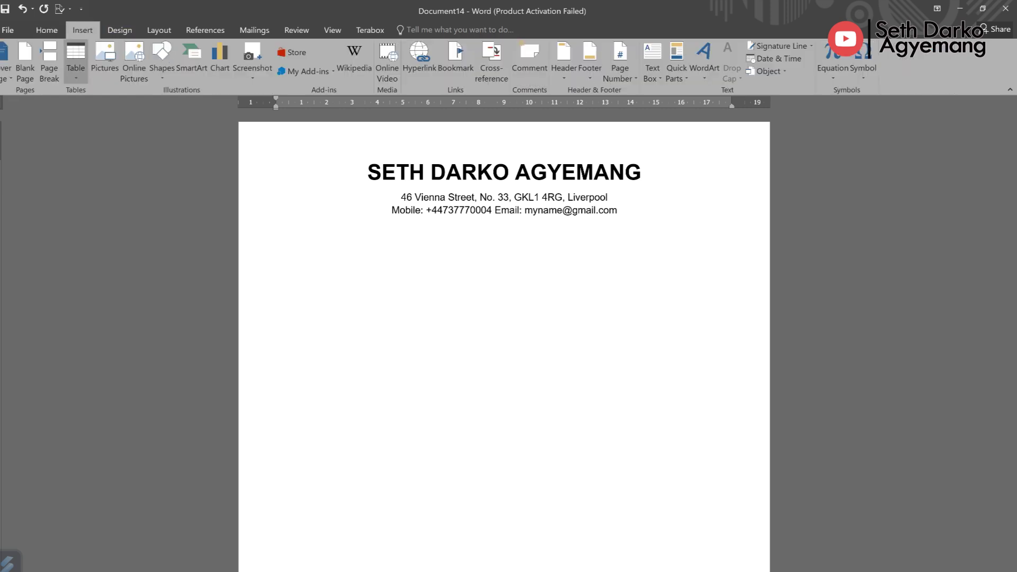
{"action": "left_click", "coordinate": [76, 58]}
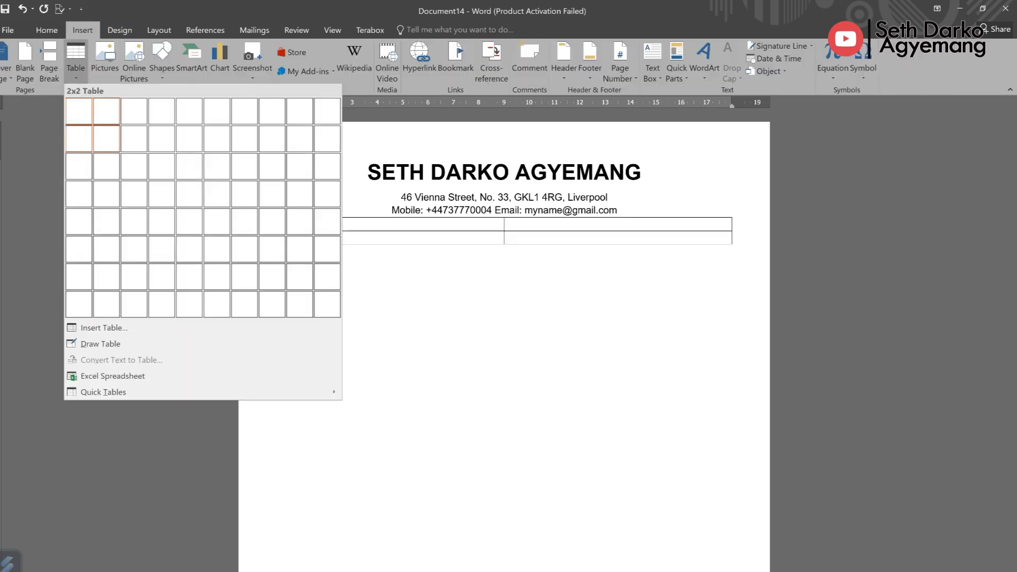
{"action": "left_click", "coordinate": [106, 138]}
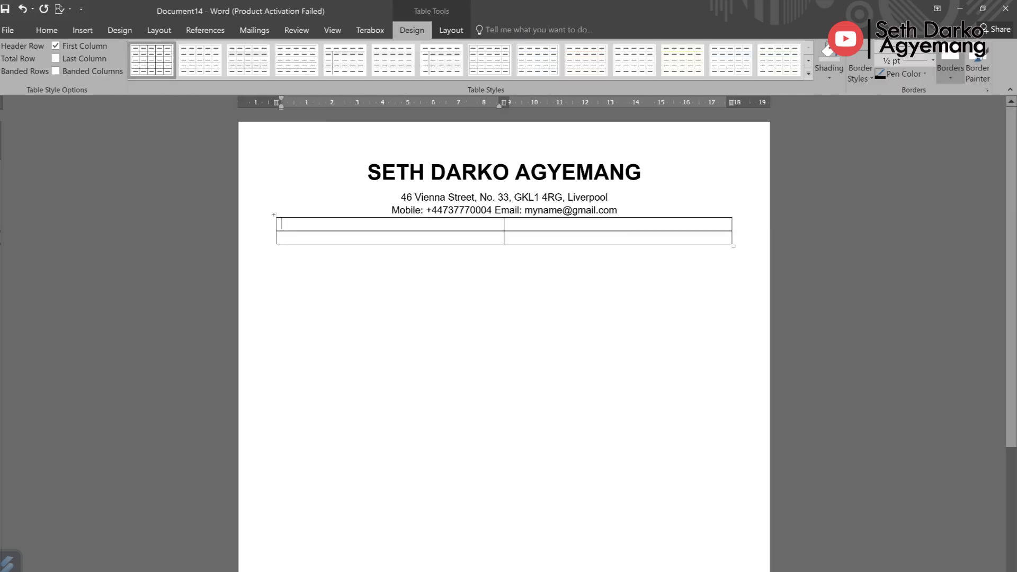
{"action": "left_click", "coordinate": [159, 30]}
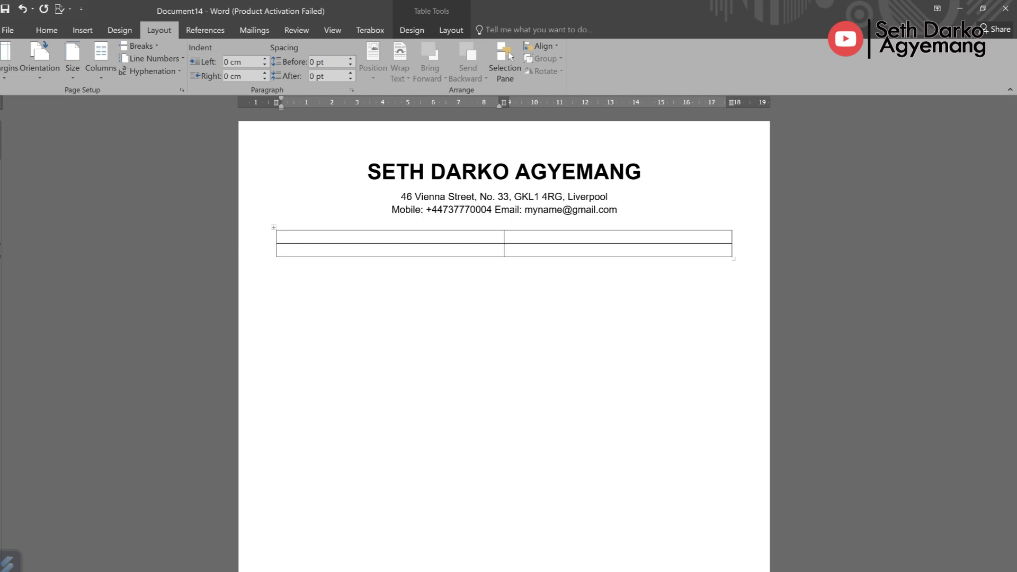
{"action": "left_click", "coordinate": [412, 30]}
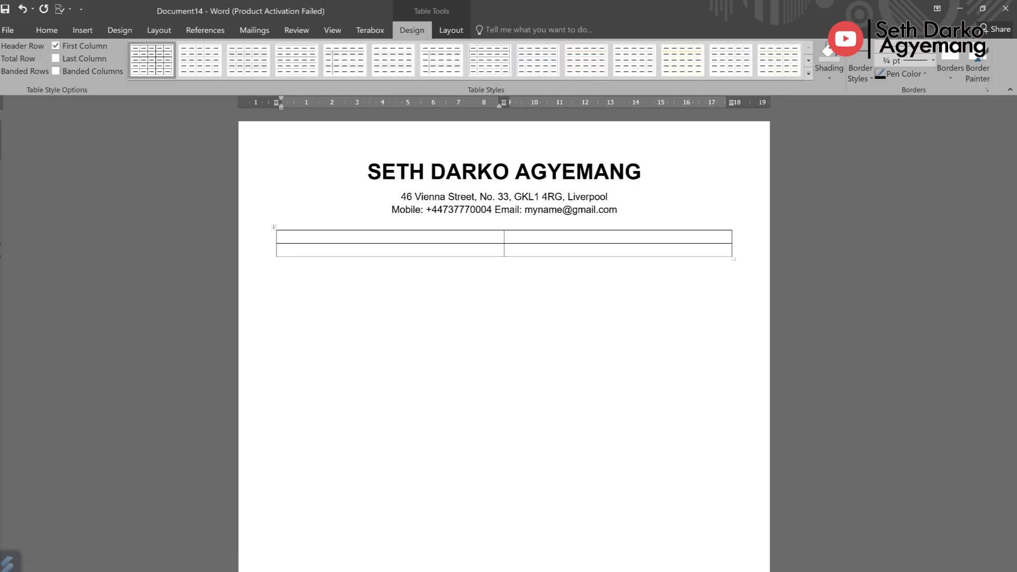
{"action": "left_click", "coordinate": [297, 60]}
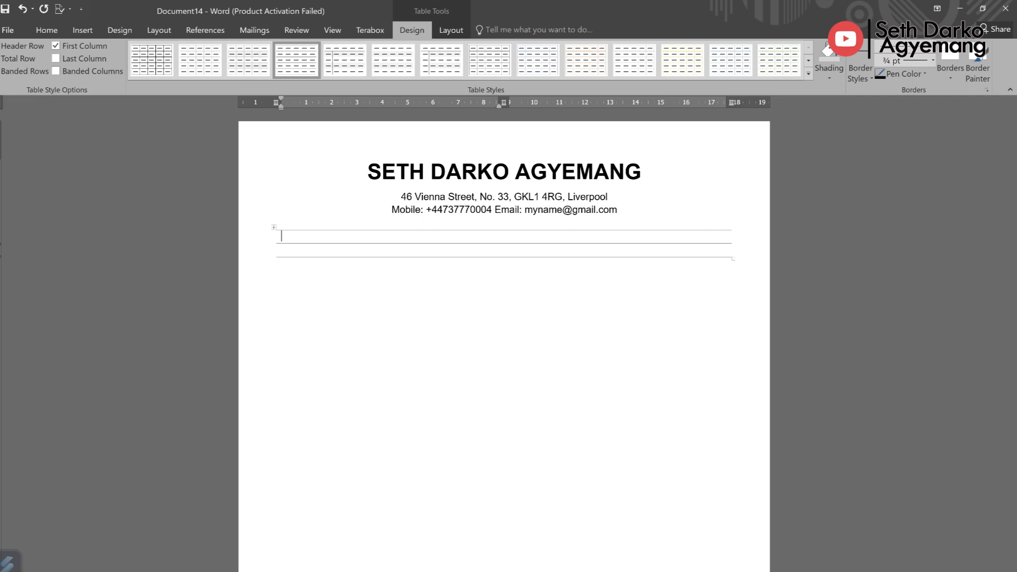
Step: Type 'PROFESSIONAL SUMMARY' in Heading 1 style into the first table cell and select it
{"action": "key", "text": "alt+h"}
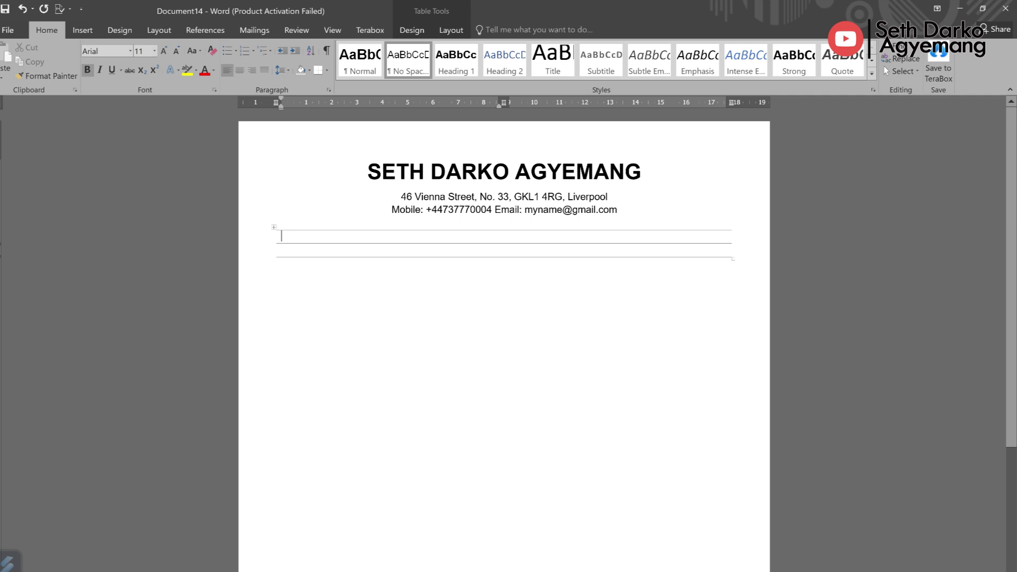
{"action": "key", "text": "ctrl+alt+1"}
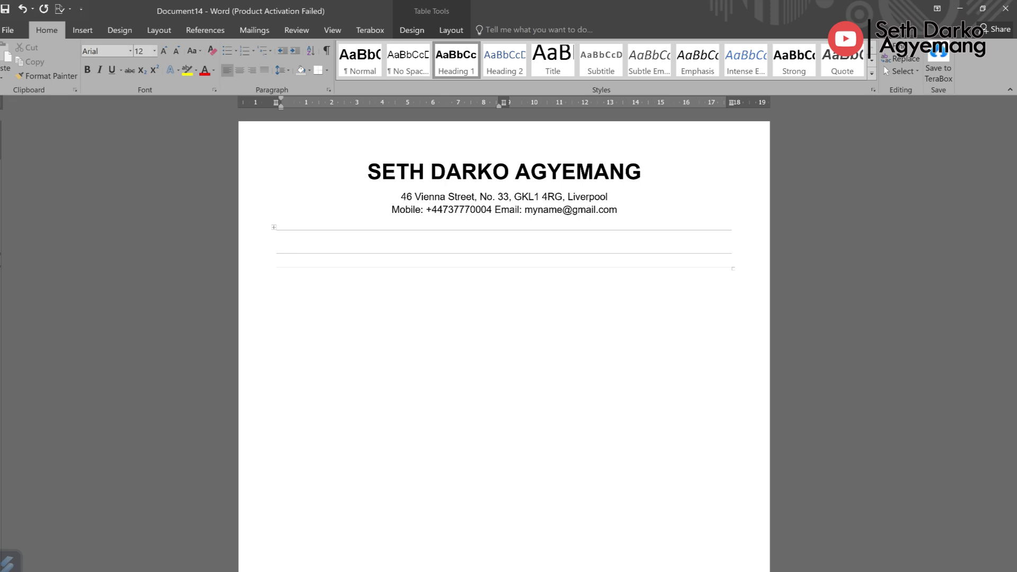
{"action": "type", "text": "PROFESSIONAL SU"}
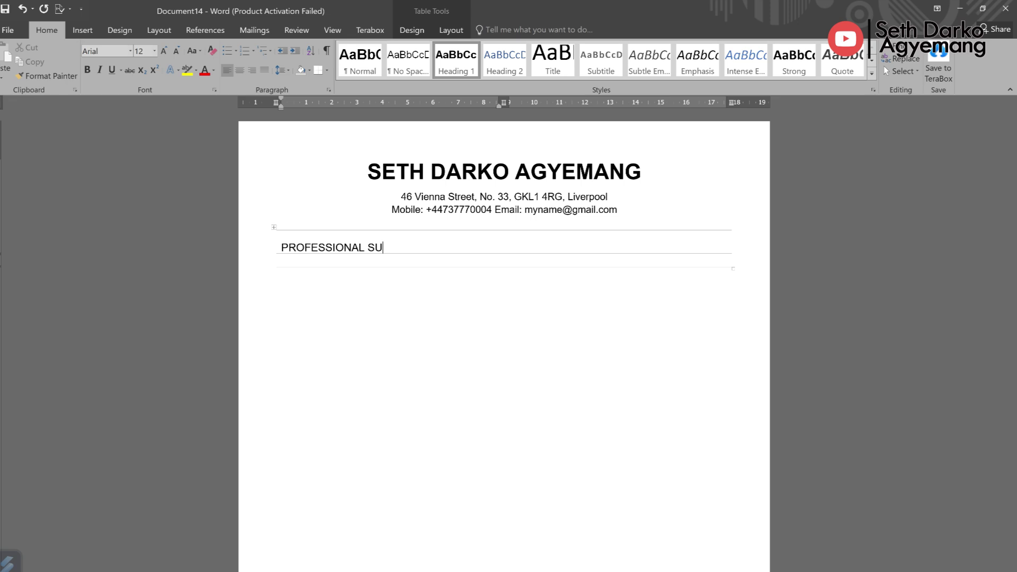
{"action": "type", "text": "MMARY"}
{"action": "left_click_drag", "start_coordinate": [422, 247], "coordinate": [281, 248]}
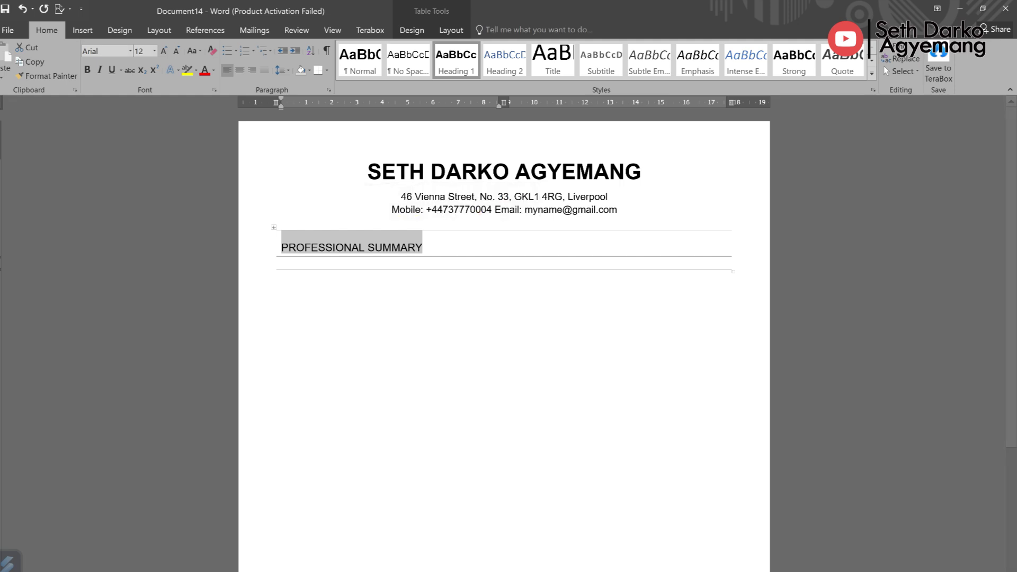
Step: Bold the PROFESSIONAL SUMMARY heading and confirm Heading 1 stays bold Arial 12 pt
{"action": "left_click", "coordinate": [88, 70]}
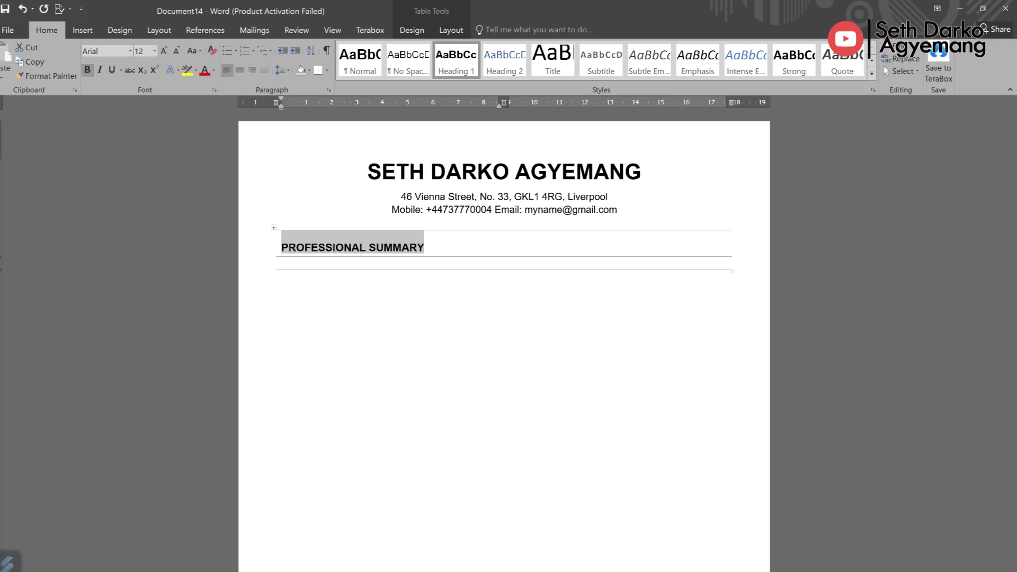
{"action": "left_click", "coordinate": [425, 247]}
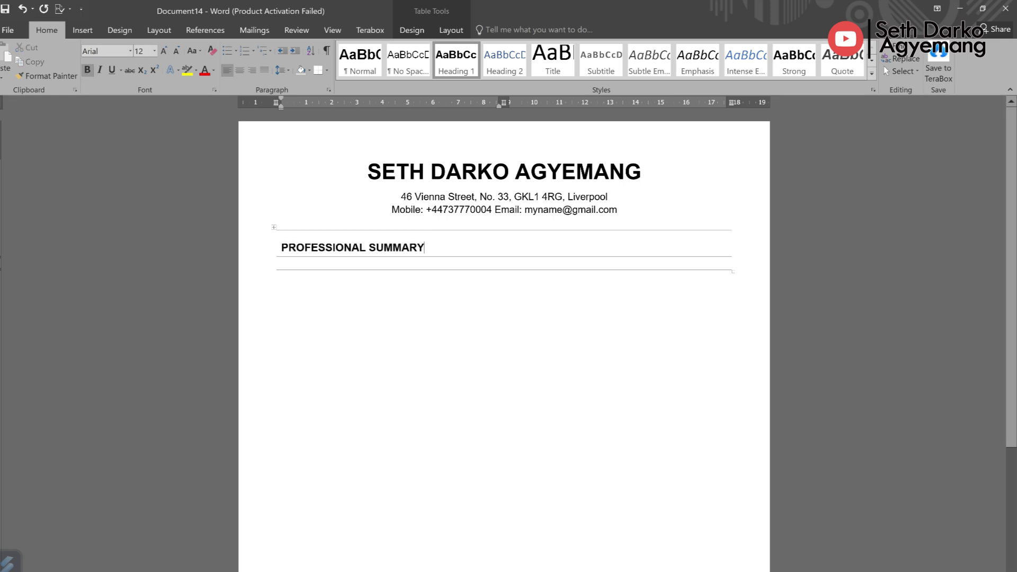
{"action": "right_click", "coordinate": [457, 60]}
{"action": "left_click", "coordinate": [471, 90]}
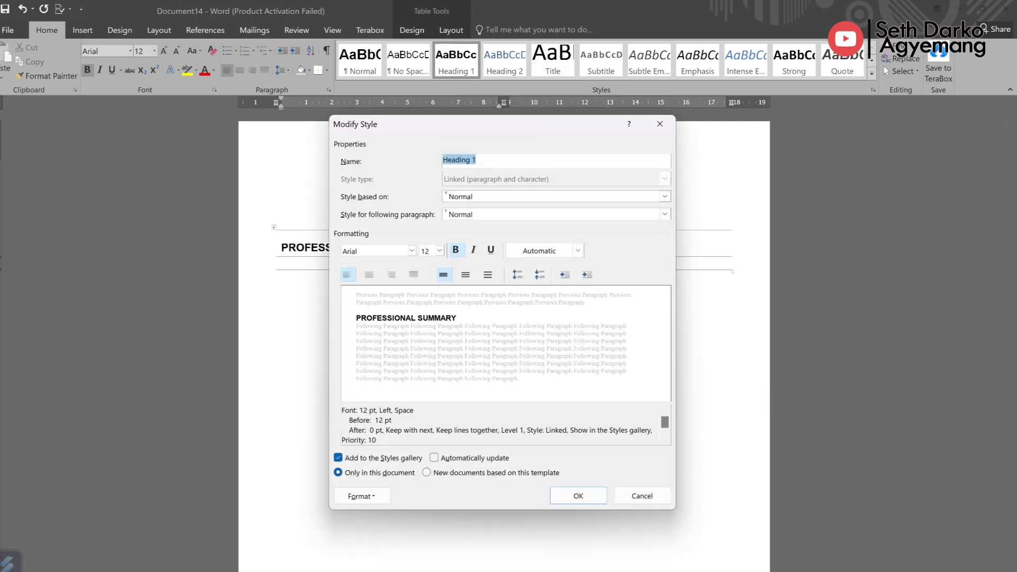
{"action": "left_click", "coordinate": [455, 250]}
{"action": "left_click", "coordinate": [456, 250]}
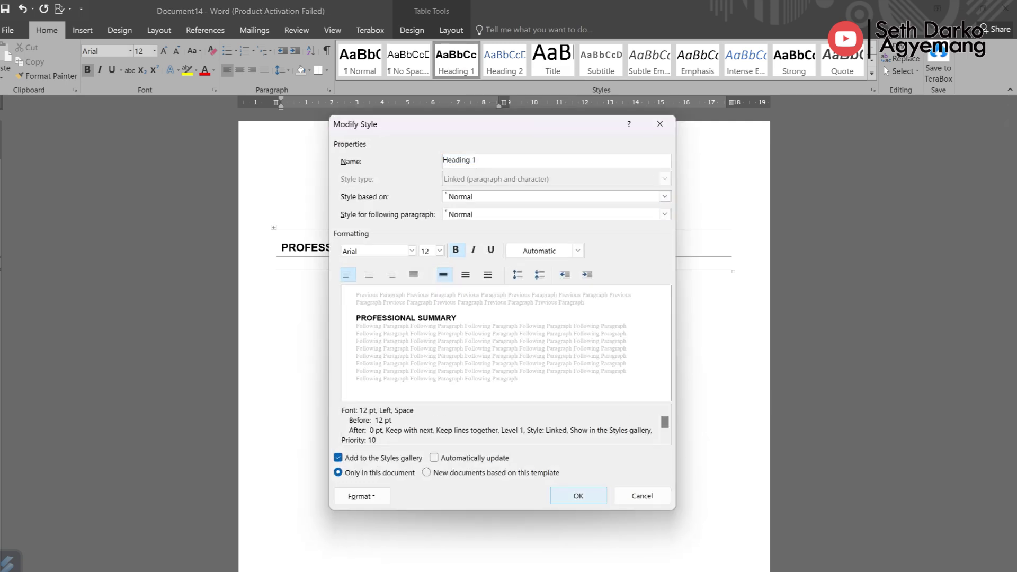
{"action": "left_click", "coordinate": [578, 496]}
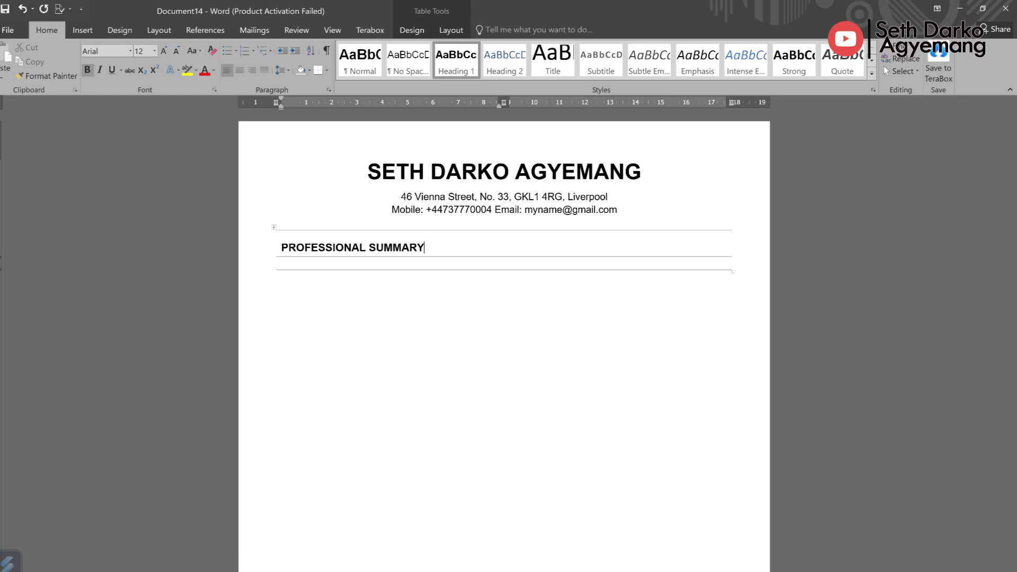
Step: Paste the summary into the adjacent cell as one justified, non-bold paragraph
{"action": "key", "text": "Tab"}
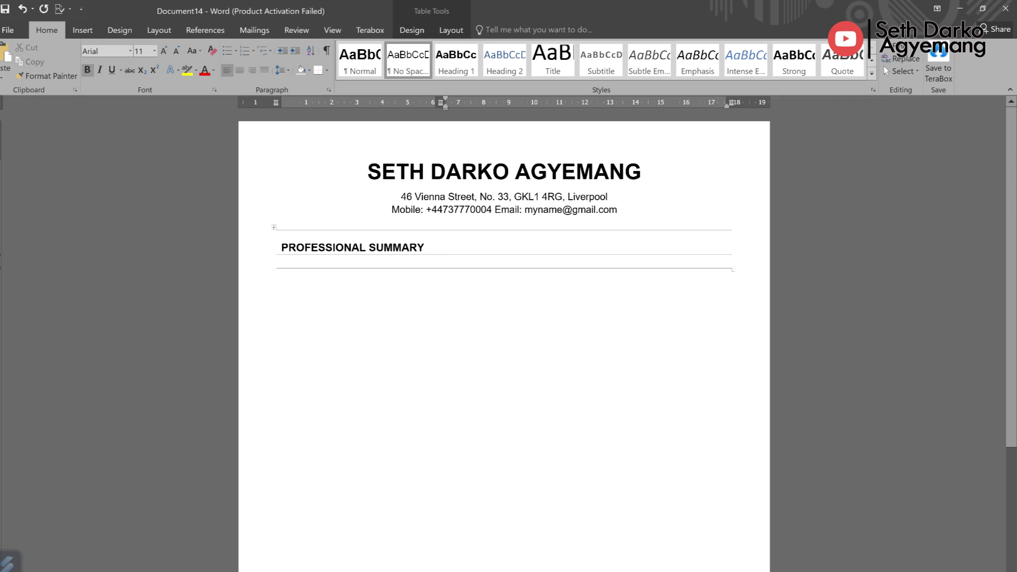
{"action": "type", "text": "Dedicated and compassionate registered nurse with 3 years of professional experience, specializing in theatre nursing within the National Cardiothoracic Center, Korle Bu. During my attachment and national service period, I gained exposure to various medical and surgical fields, honing my skills in diverse procedures including, orthopedic, general surgery, ENT, Neurology and more.  In my current role in the theatre unit, I actively contribute to pre and post-operative management, cannulation, catheterization, and venipuncture, ensuring the highest s tandards of patient care."}
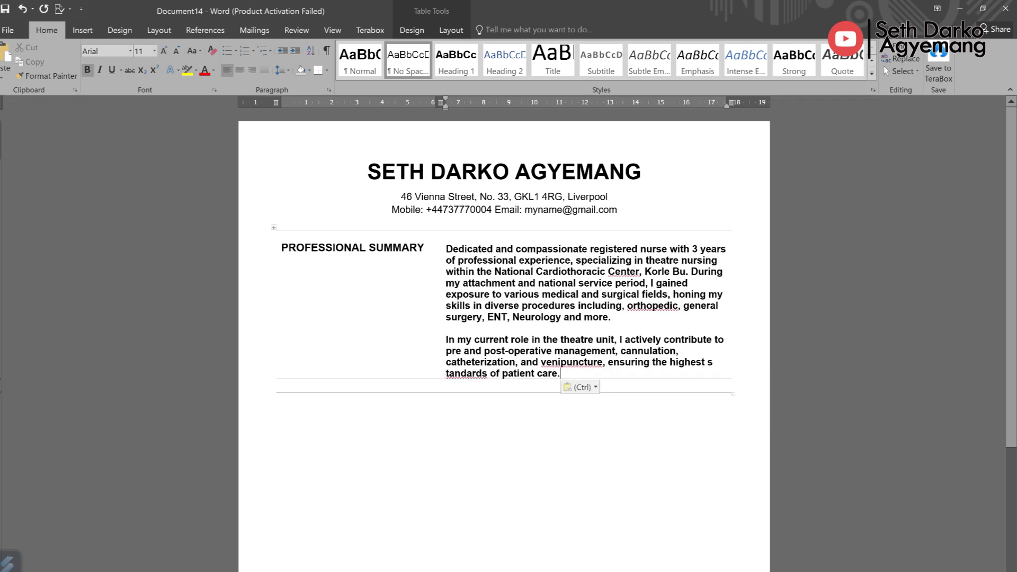
{"action": "left_click", "coordinate": [446, 339]}
{"action": "key", "text": "BackSpace"}
{"action": "key", "text": "BackSpace"}
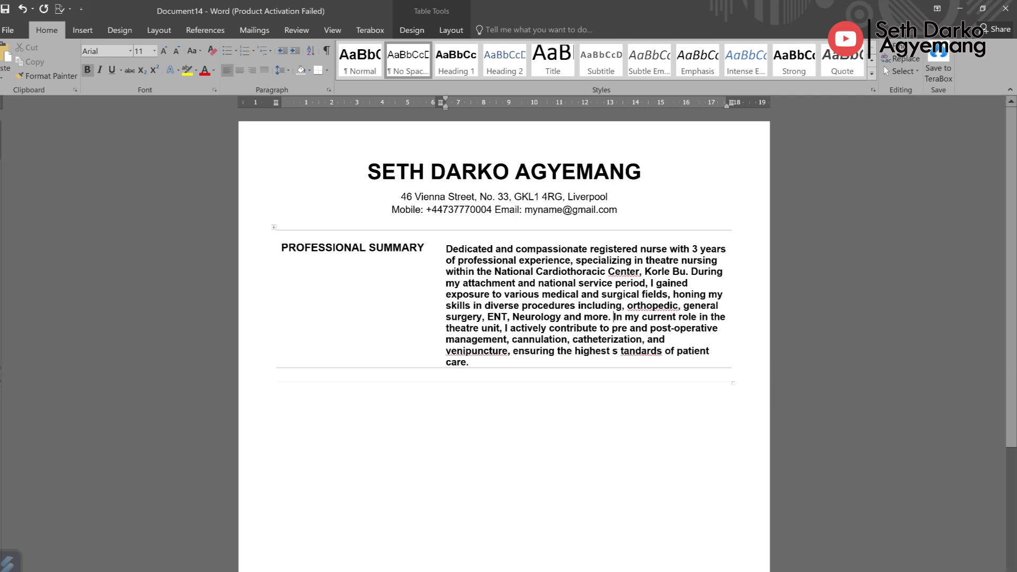
{"action": "left_click_drag", "start_coordinate": [468, 363], "coordinate": [447, 249]}
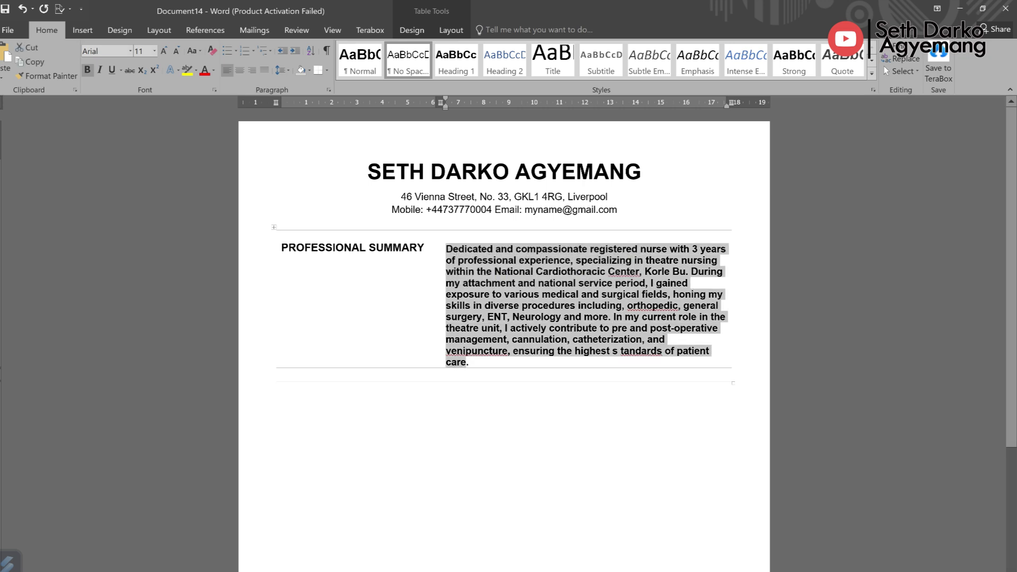
{"action": "key", "text": "ctrl+b"}
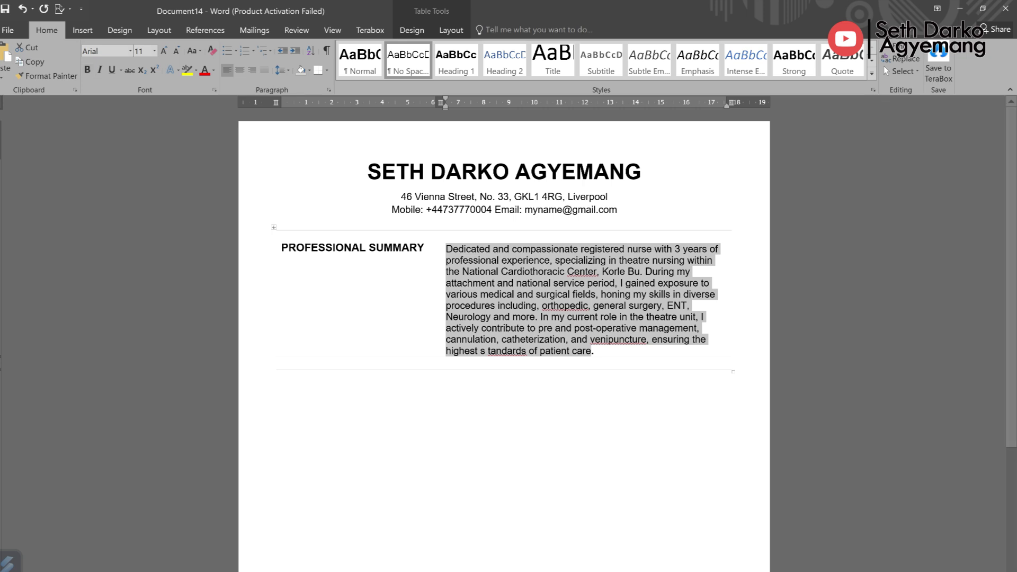
{"action": "left_click", "coordinate": [263, 70]}
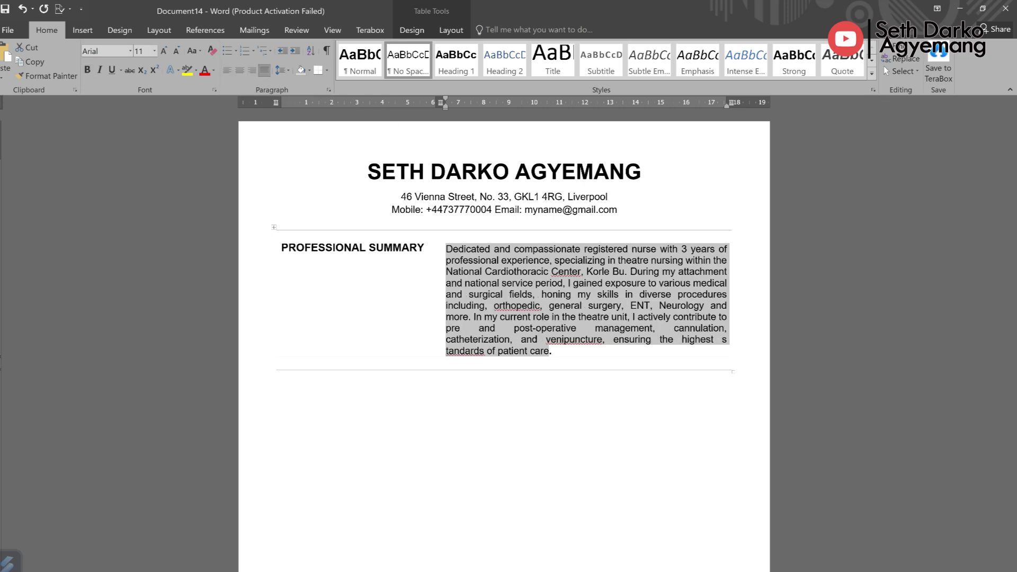
{"action": "left_click", "coordinate": [686, 284]}
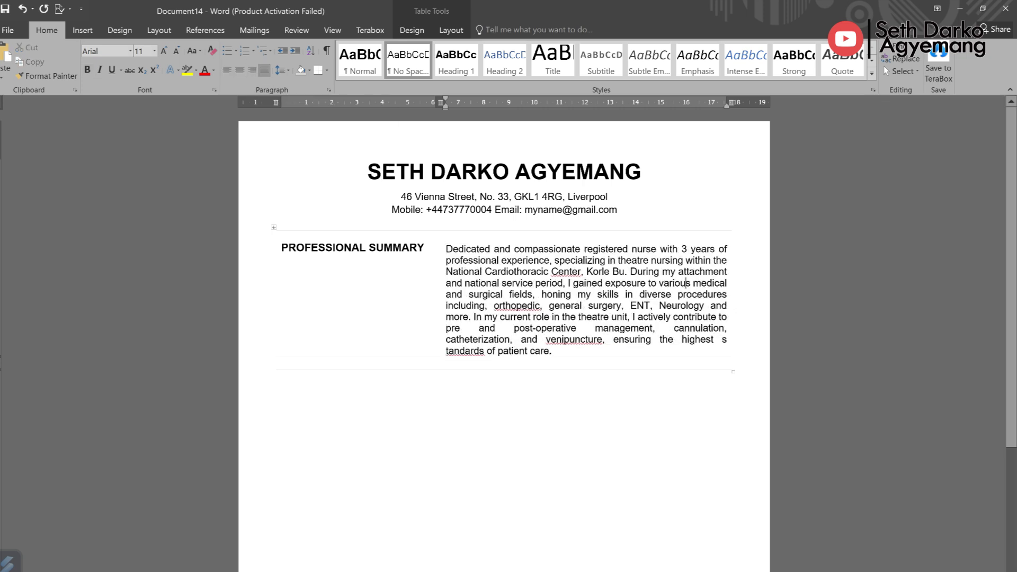
Step: Narrow the heading column to widen the summary cell, then consult the CV Guide PDF
{"action": "left_click_drag", "start_coordinate": [442, 297], "coordinate": [431, 297]}
{"action": "left_click_drag", "start_coordinate": [426, 297], "coordinate": [394, 297]}
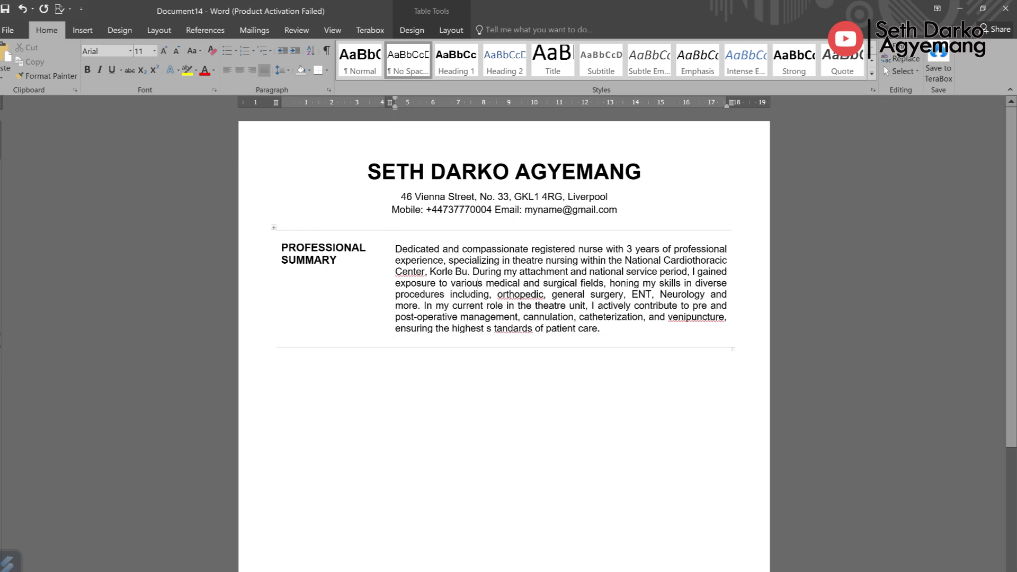
{"action": "left_click", "coordinate": [326, 248]}
{"action": "triple_click", "coordinate": [283, 248]}
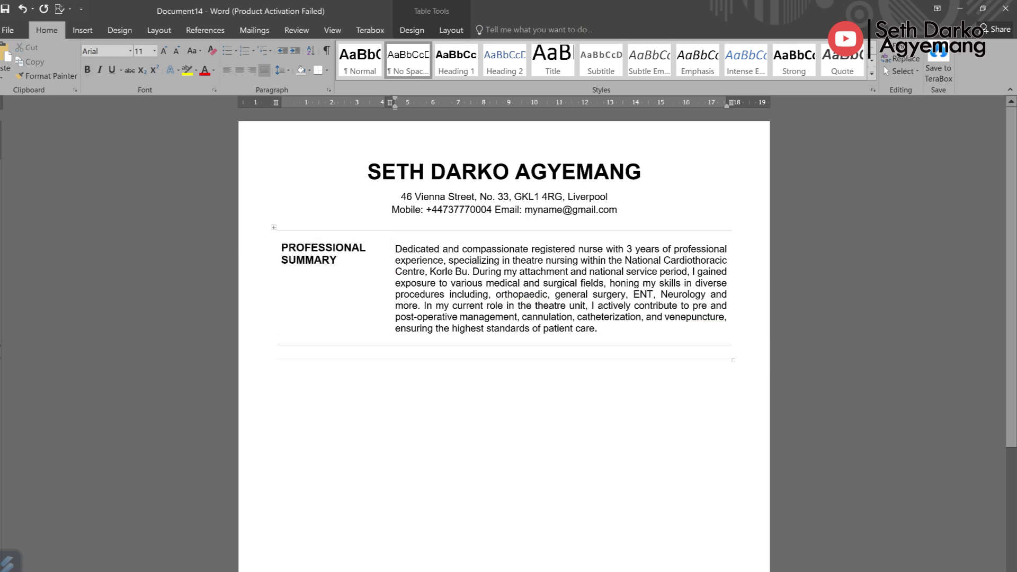
{"action": "left_click_drag", "start_coordinate": [396, 249], "coordinate": [726, 317]}
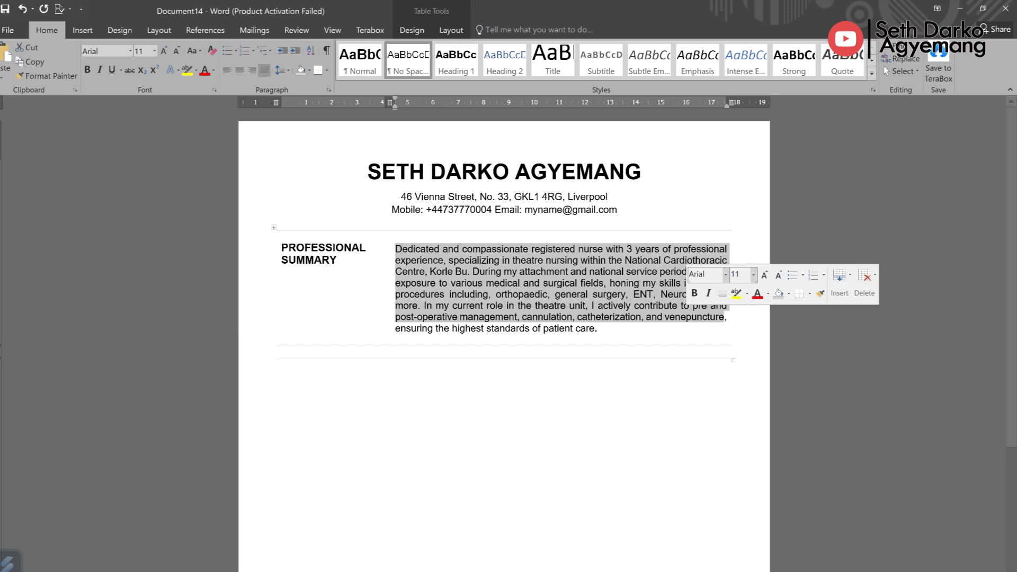
{"action": "left_click", "coordinate": [733, 239]}
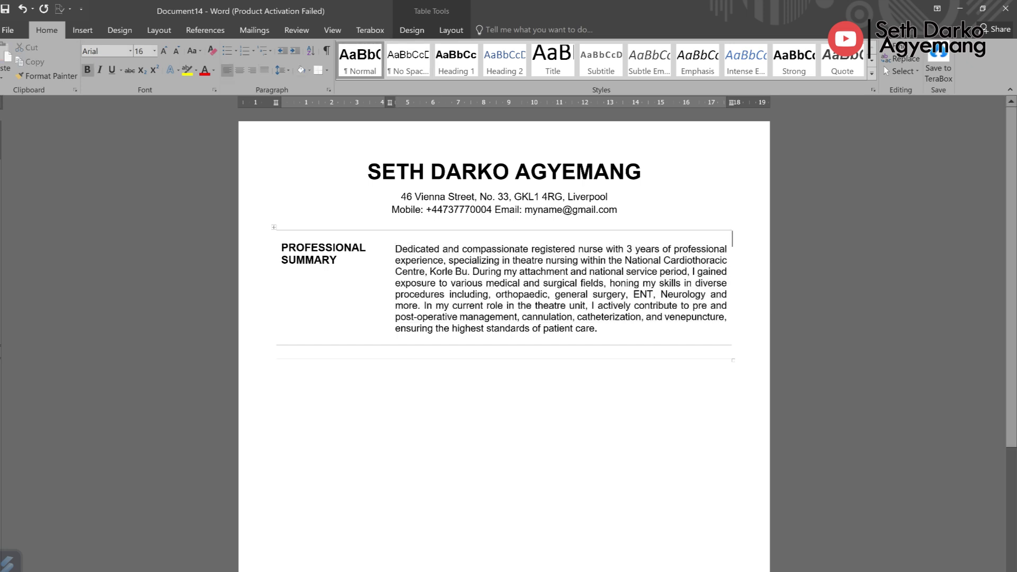
{"action": "key", "text": "Left"}
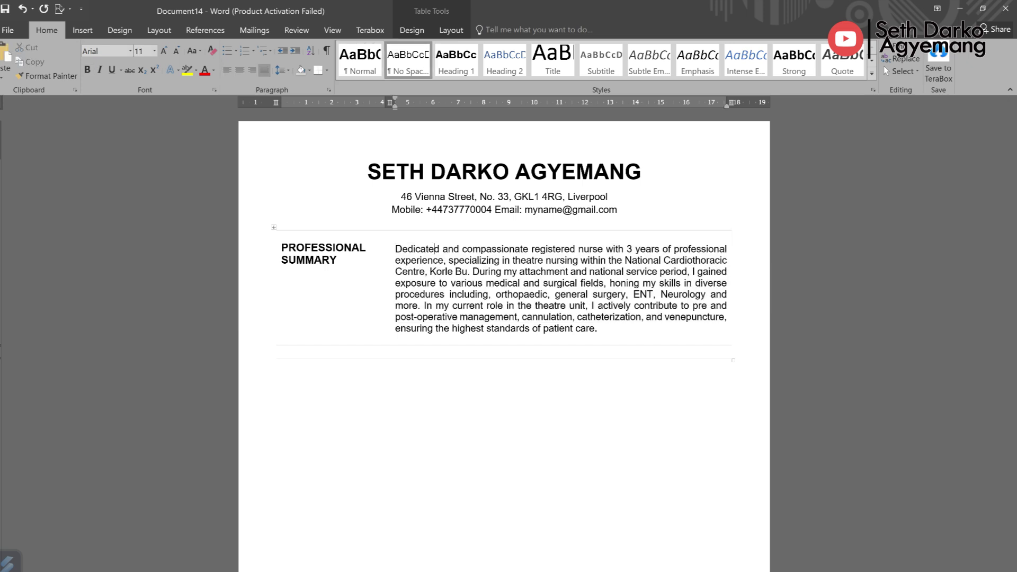
{"action": "key", "text": "alt+Tab"}
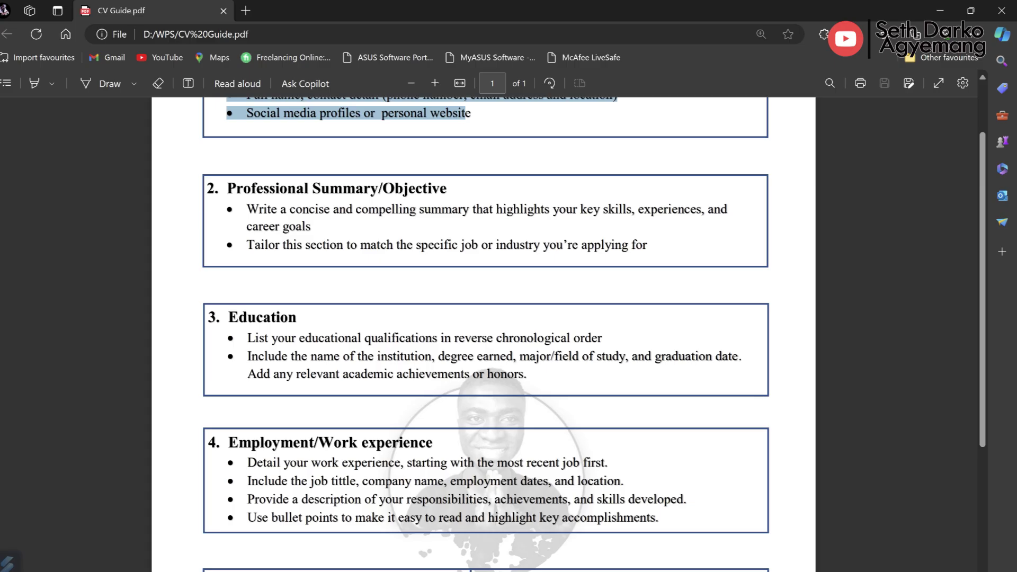
{"action": "key", "text": "alt+Tab"}
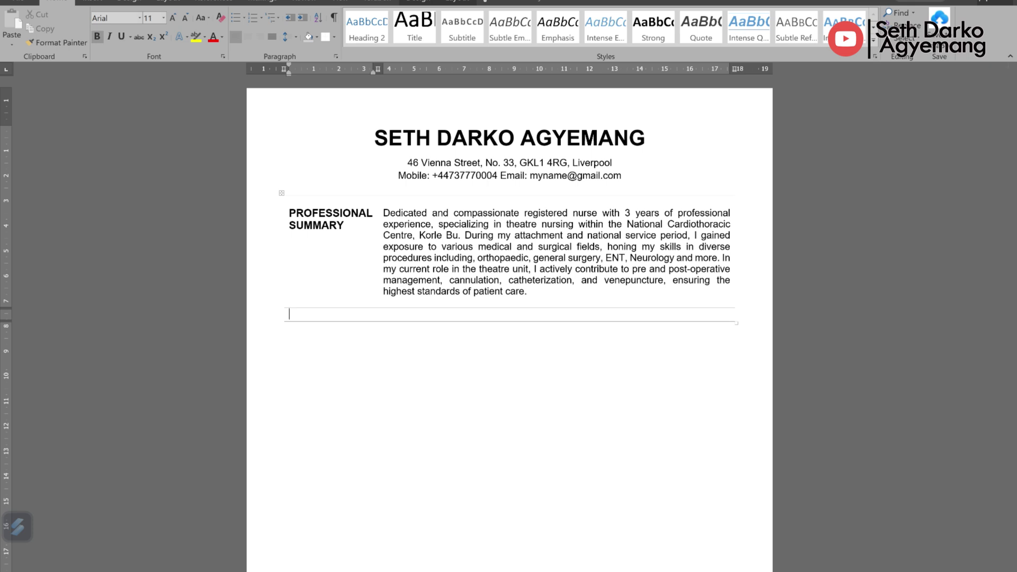
Step: Type 'WORK HISTORY' in the next row's left cell and enlarge it to 12 pt
{"action": "type", "text": "WORK HISTORY"}
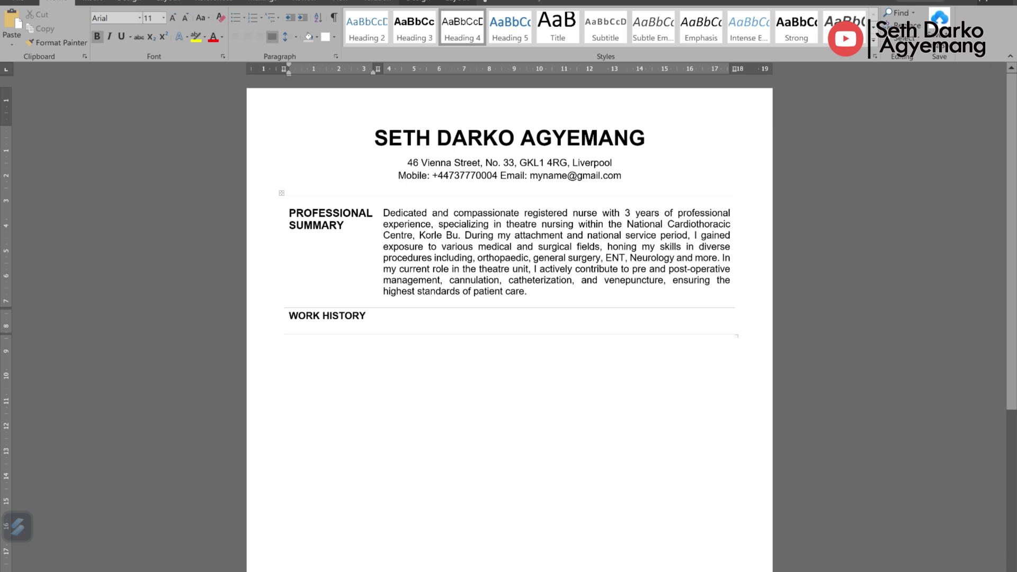
{"action": "key", "text": "shift+Home"}
{"action": "key", "text": "ctrl+bracketright"}
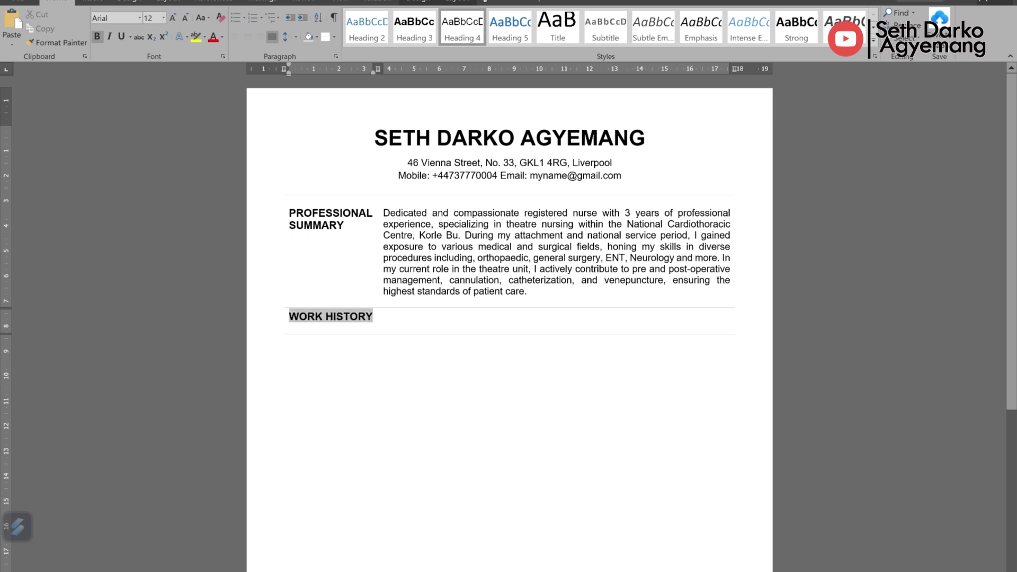
{"action": "key", "text": "shift+Right"}
{"action": "key", "text": "shift+Up"}
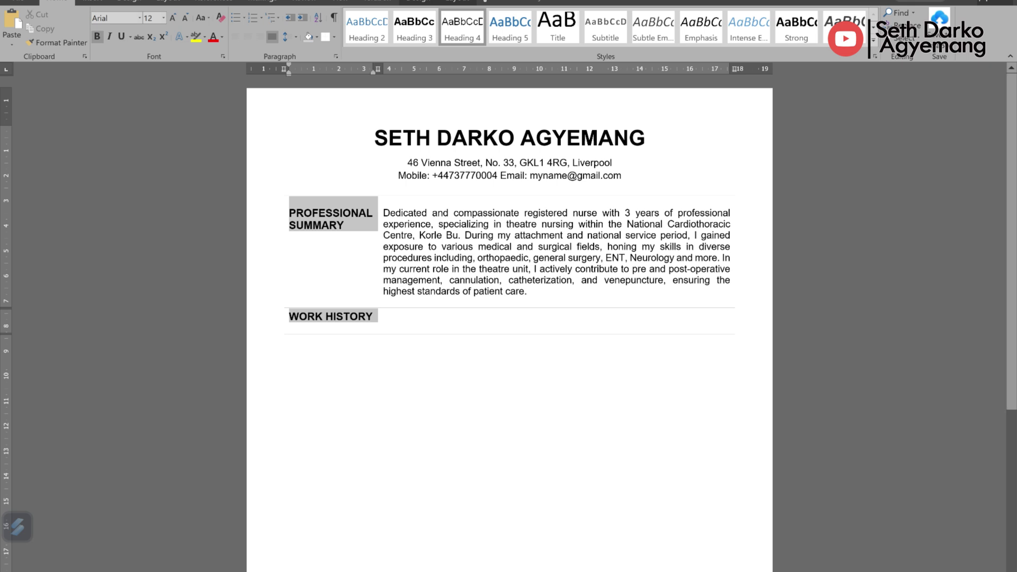
{"action": "key", "text": "shift+F10"}
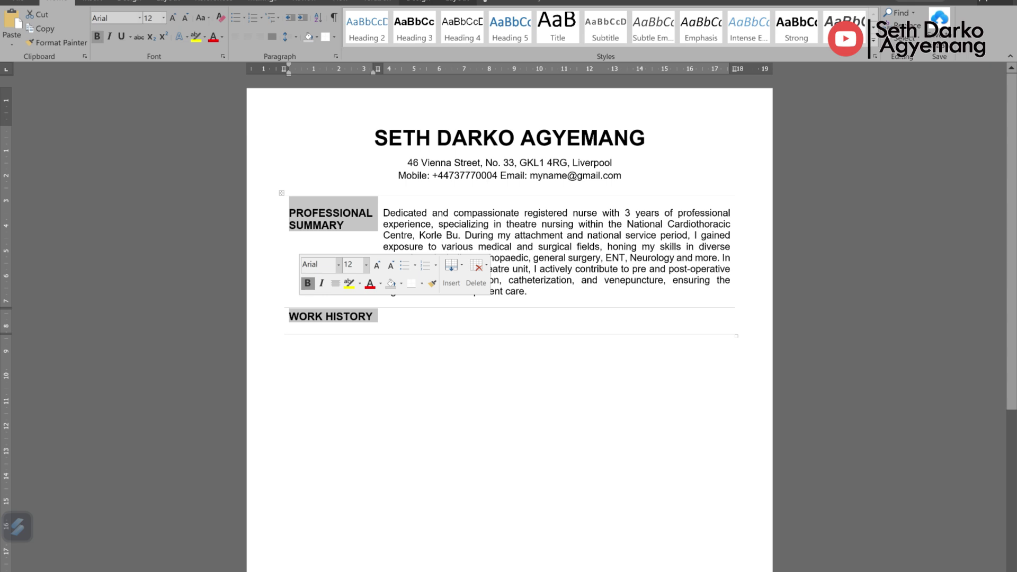
{"action": "left_click", "coordinate": [374, 316]}
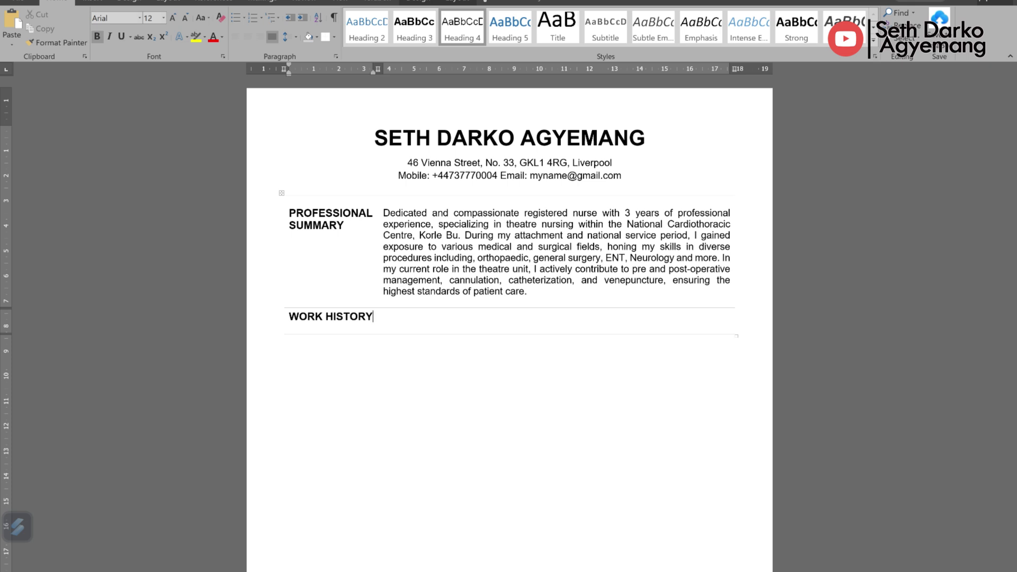
Step: Enter the date 12/2022-Present with 'Registered Staff Nurse' and 'Lentil Care complex Hospital' beside it
{"action": "key", "text": "Return"}
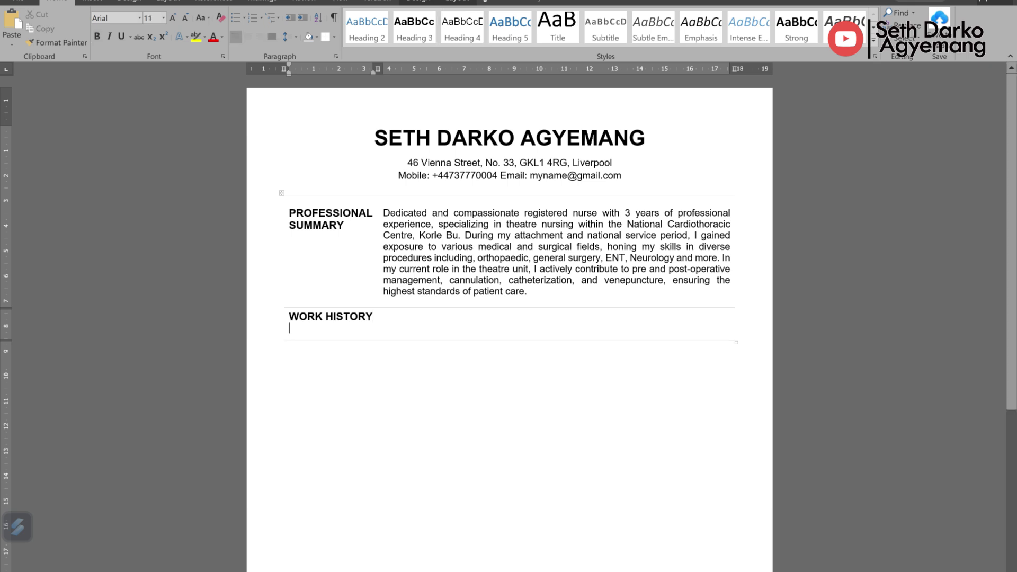
{"action": "type", "text": "1"}
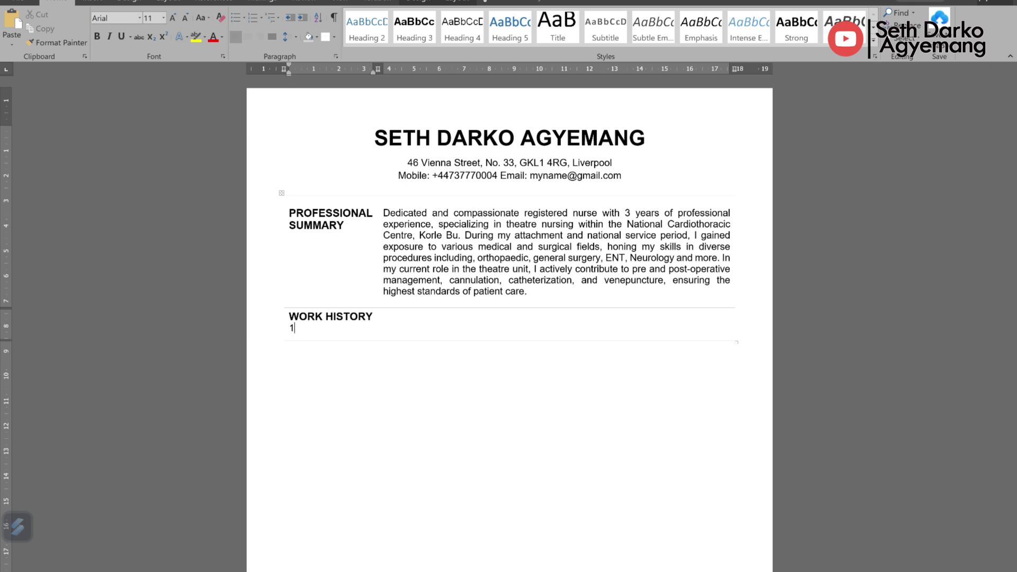
{"action": "type", "text": "2/2022-Presne"}
{"action": "key", "text": "BackSpace"}
{"action": "key", "text": "BackSpace"}
{"action": "type", "text": "ent"}
{"action": "left_click", "coordinate": [384, 314]}
{"action": "type", "text": "Registered "}
{"action": "type", "text": "Nurs"}
{"action": "key", "text": "BackSpace"}
{"action": "key", "text": "BackSpace"}
{"action": "key", "text": "BackSpace"}
{"action": "key", "text": "BackSpace"}
{"action": "type", "text": "Staff Nurse Len"}
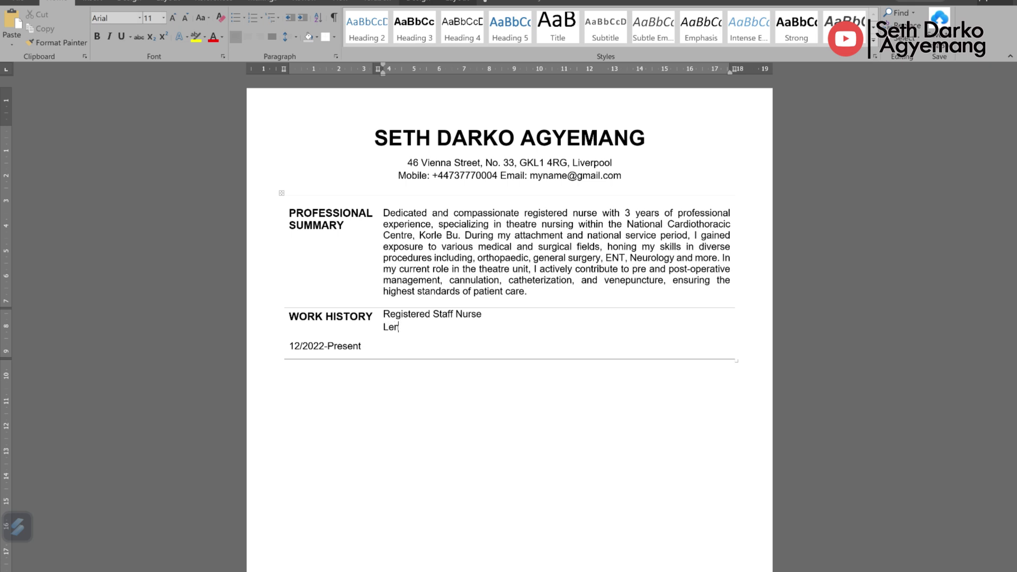
{"action": "type", "text": "til Care complex Hospital"}
Step: Add a 'Unit' line and a 'Key Duties and Responsibilities' heading, then paste the ten duties below
{"action": "key", "text": "Return"}
{"action": "type", "text": "Unit"}
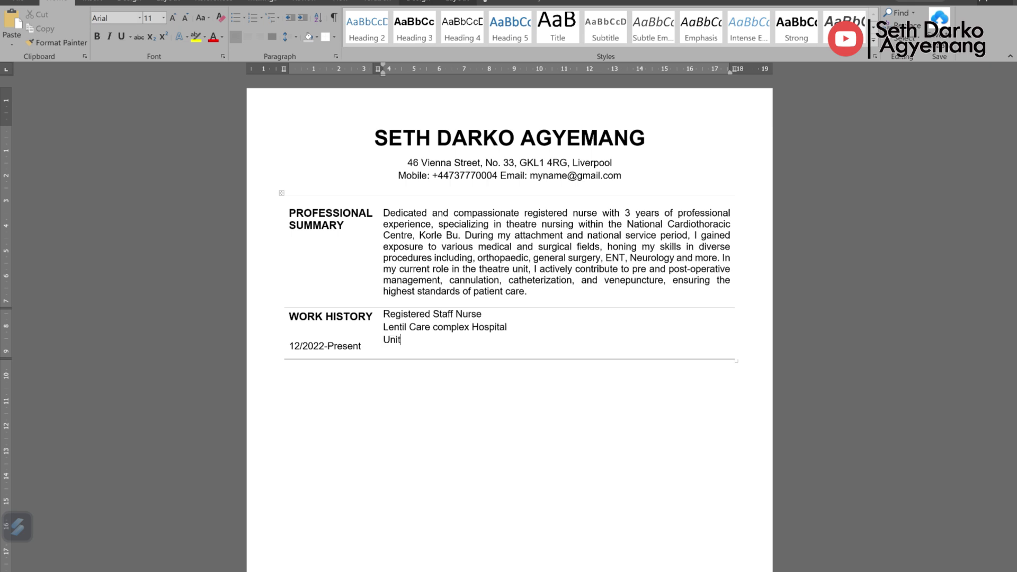
{"action": "key", "text": "Return"}
{"action": "type", "text": "Ke"}
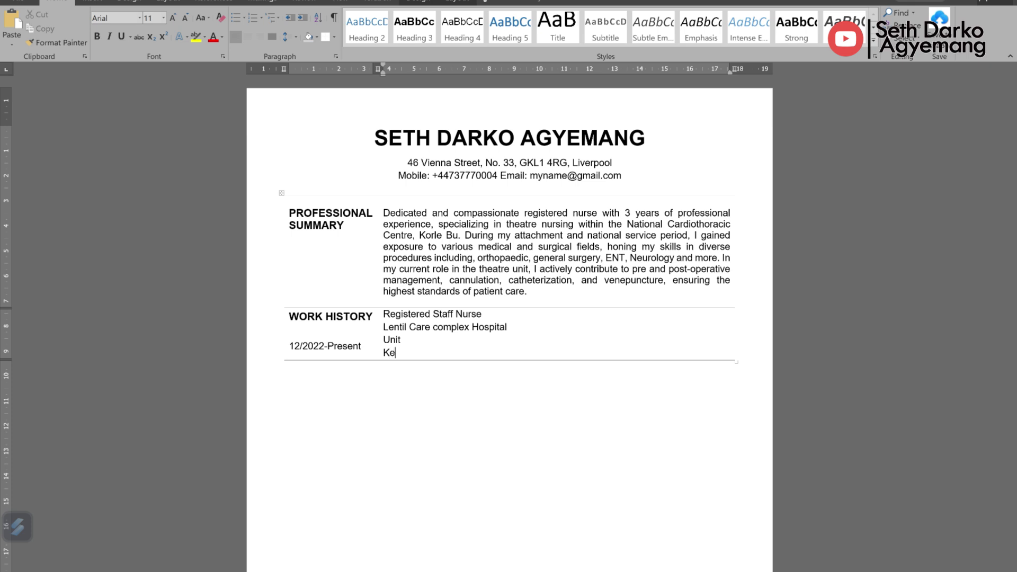
{"action": "type", "text": "y Duties and Responsibilities"}
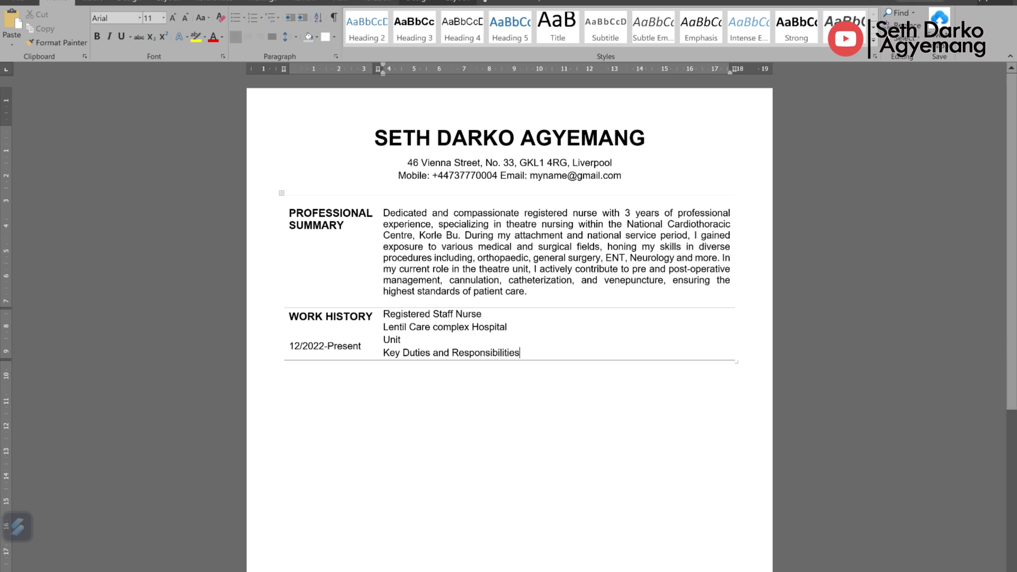
{"action": "type", "text": "Administer medications and treatments prescribed by healthcare providers Monitor and record vital signs, such as blood pressure, pulse, respiratory rate, and temperature Educate patients and their families about health conditions, medications, treatments, and preventive measures. Respond to medical emergencies and provide immediate care Engage in continuous professional development through training, workshops, and educational programs Delegate tasks appropriately and oversee their completion Adhere to clinical protocols, policies, and procedures to ensure patient safety and quality of care Advocate for patients' rights and ensure their needs are met within the healthcare system Participate in interdisciplinary meetings to discuss patient care plans Engage in continuous professional development through training, workshops, and educational programs"}
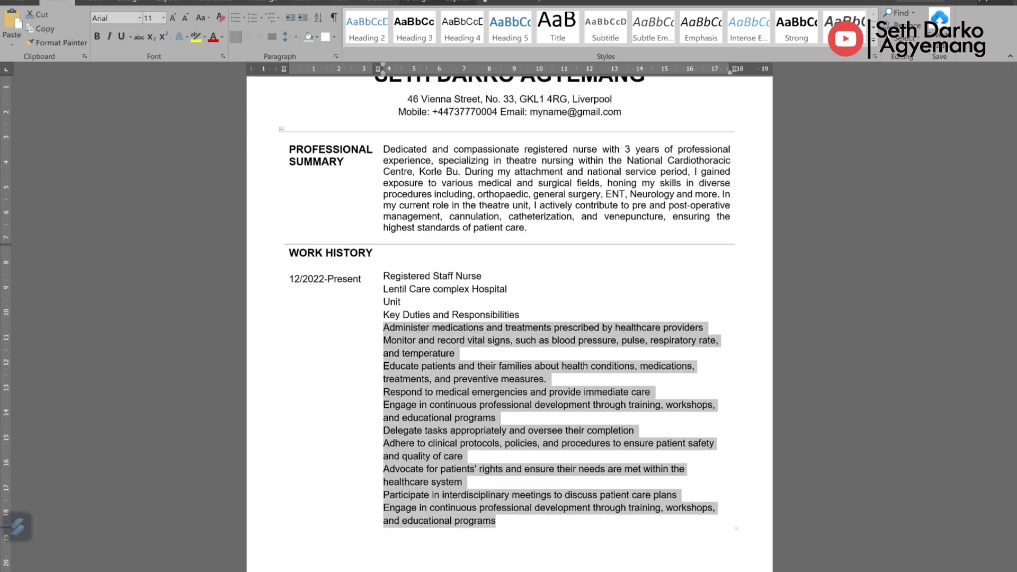
Step: Make the ten duty lines a left-aligned bulleted list
{"action": "key", "text": "ctrl+j"}
{"action": "left_click", "coordinate": [416, 378]}
{"action": "left_click_drag", "start_coordinate": [383, 327], "coordinate": [477, 522]}
{"action": "left_click", "coordinate": [236, 18]}
{"action": "key", "text": "ctrl+l"}
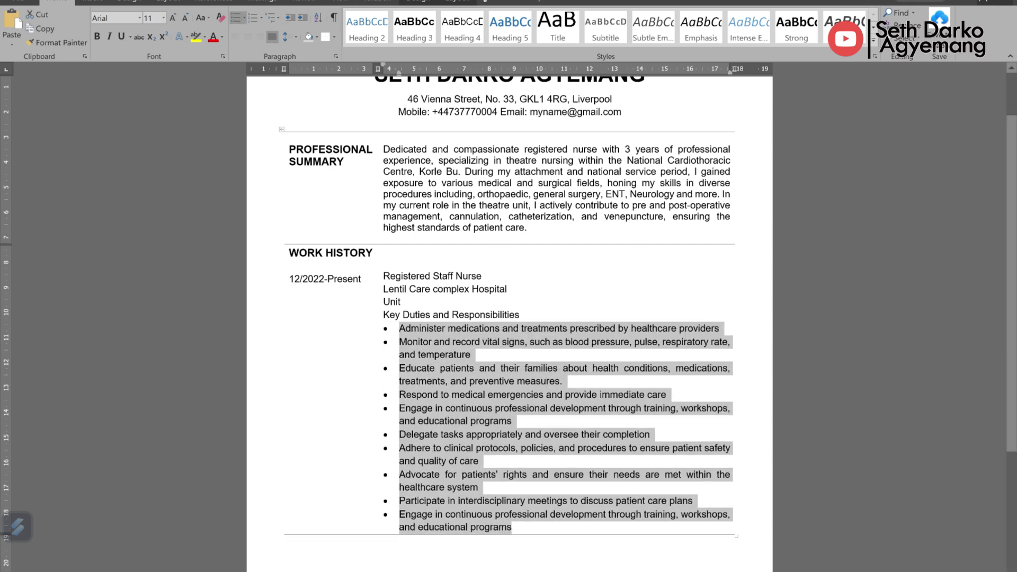
{"action": "left_click", "coordinate": [441, 382]}
Step: Bold the 'Key Duties and Responsibilities' heading and end it with a colon
{"action": "left_click_drag", "start_coordinate": [520, 315], "coordinate": [383, 315]}
{"action": "key", "text": "ctrl+b"}
{"action": "left_click", "coordinate": [487, 342]}
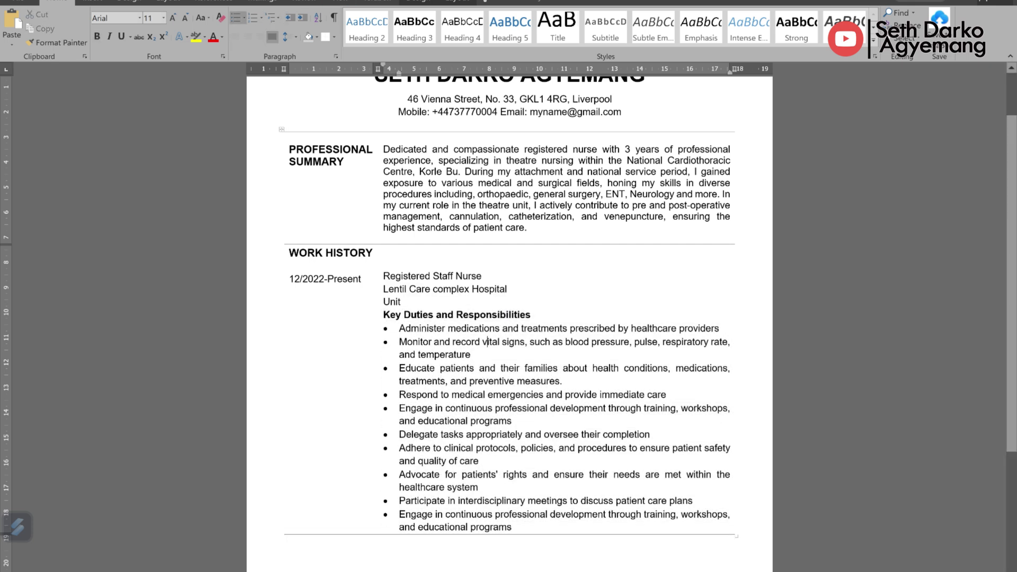
{"action": "left_click", "coordinate": [531, 315]}
{"action": "key", "text": "Return"}
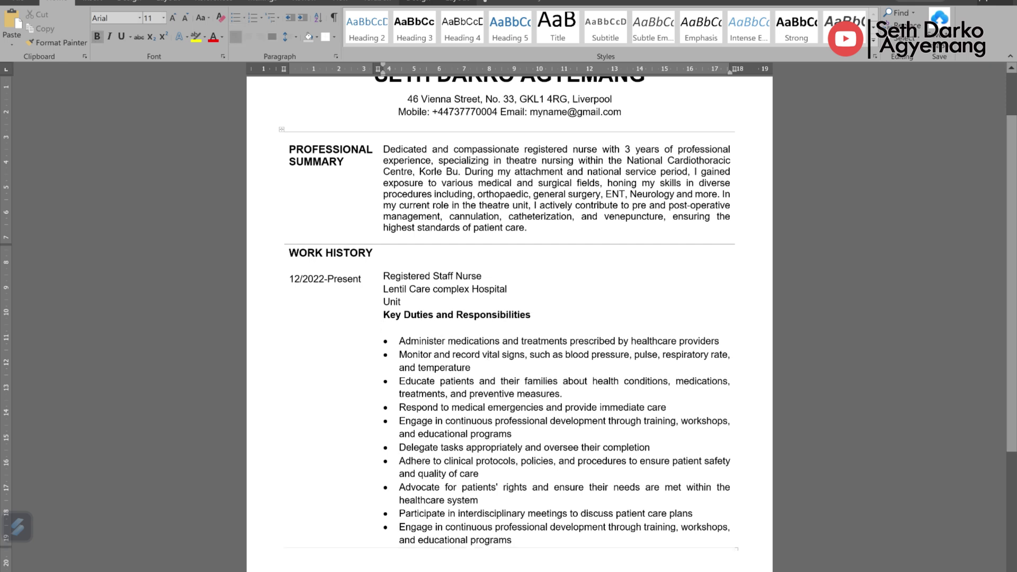
{"action": "key", "text": "BackSpace"}
{"action": "type", "text": ":"}
Step: Complete the Unit line to read 'Unit: Acute Medical Unit'
{"action": "left_click", "coordinate": [401, 302]}
{"action": "type", "text": ": Acute medical Unit"}
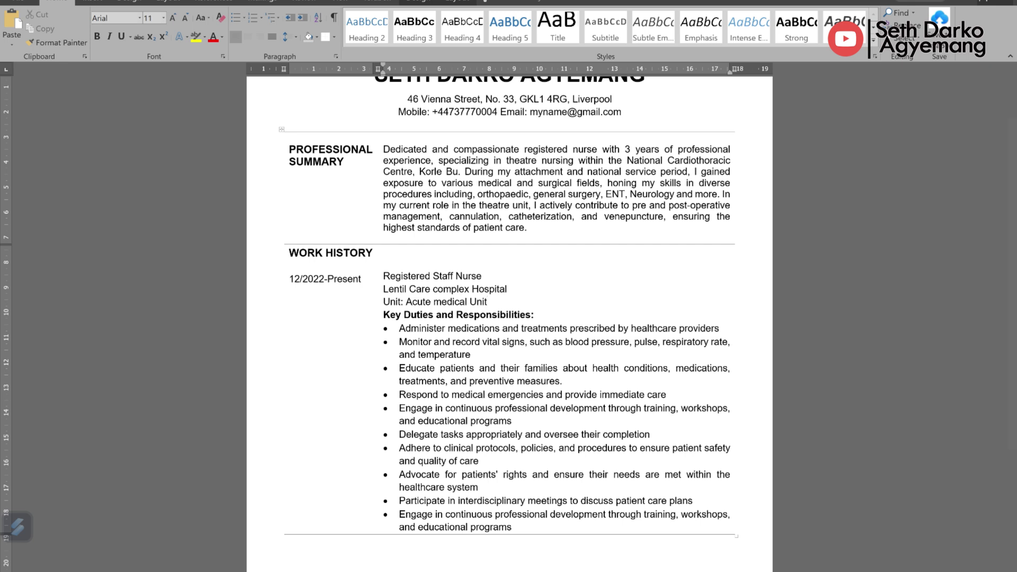
{"action": "left_click_drag", "start_coordinate": [434, 302], "coordinate": [442, 302]}
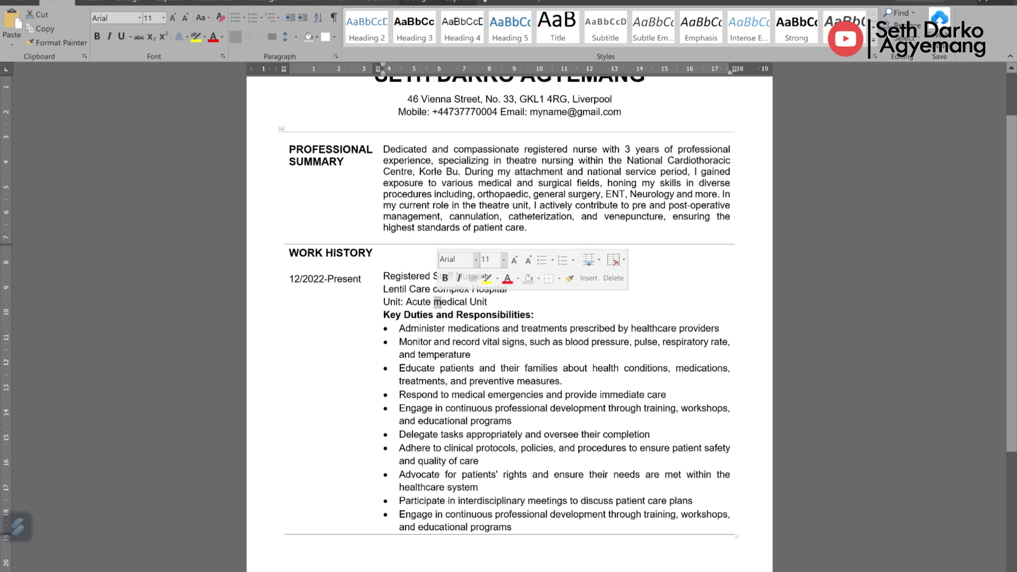
{"action": "type", "text": "M"}
{"action": "key", "text": "shift+End"}
Step: Bold the 'Unit:' label, the hospital name and the Registered Staff Nurse title
{"action": "left_click_drag", "start_coordinate": [384, 302], "coordinate": [517, 288]}
{"action": "left_click", "coordinate": [412, 280]}
{"action": "key", "text": "ctrl+b"}
{"action": "left_click_drag", "start_coordinate": [384, 276], "coordinate": [493, 276]}
{"action": "key", "text": "ctrl+b"}
Step: Append ', Liverpool' to the hospital name and select the 12/2022-Present date
{"action": "left_click", "coordinate": [517, 289]}
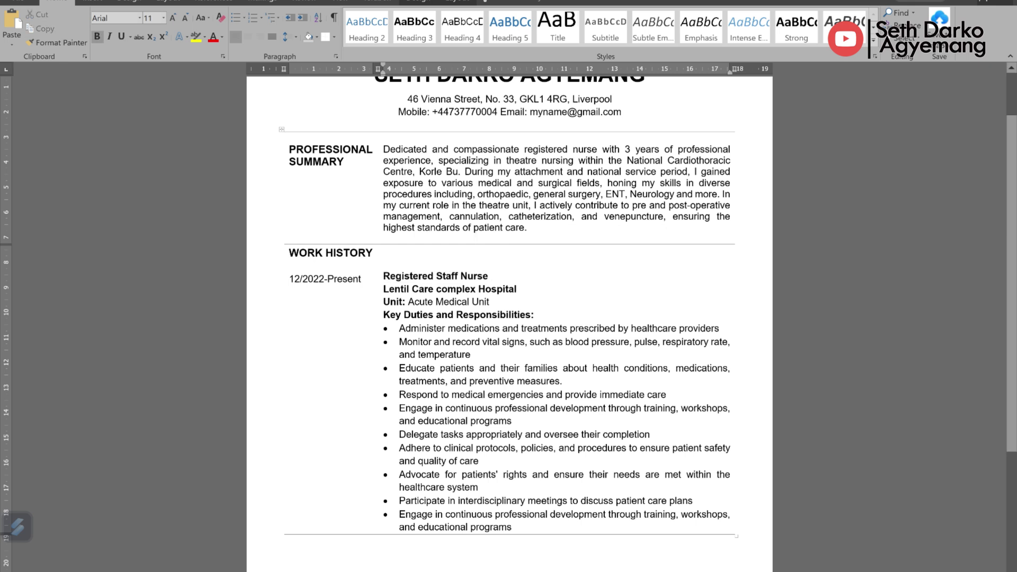
{"action": "type", "text": ", Liverv"}
{"action": "key", "text": "BackSpace"}
{"action": "type", "text": "pool"}
{"action": "scroll", "coordinate": [508, 265], "scroll_direction": "down", "scroll_amount": 5}
{"action": "left_click", "coordinate": [289, 138]}
{"action": "left_click_drag", "start_coordinate": [362, 139], "coordinate": [289, 138]}
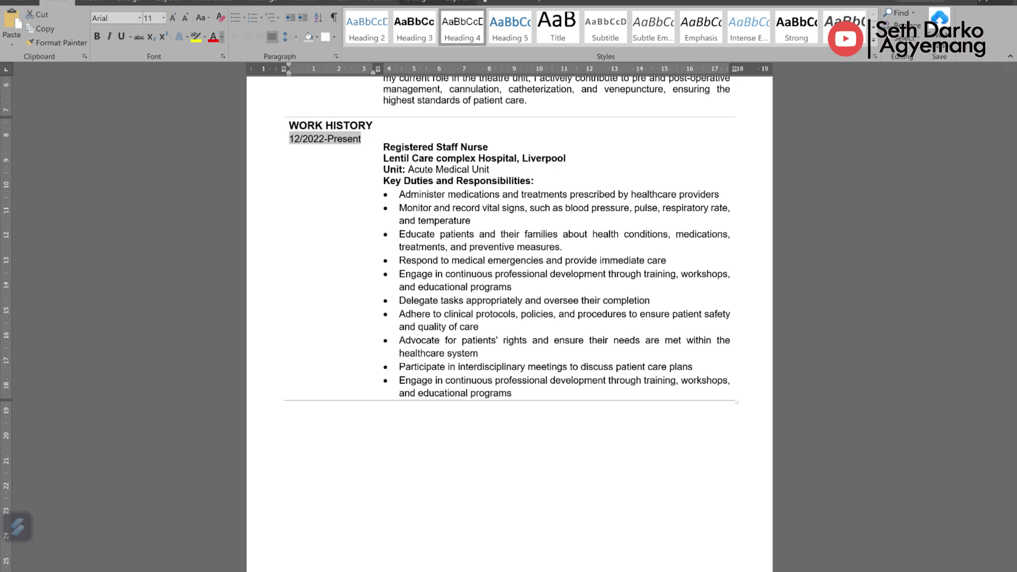
Step: Colour the 12/2022-Present date light grey and review the title, hospital and Unit lines
{"action": "left_click", "coordinate": [222, 37]}
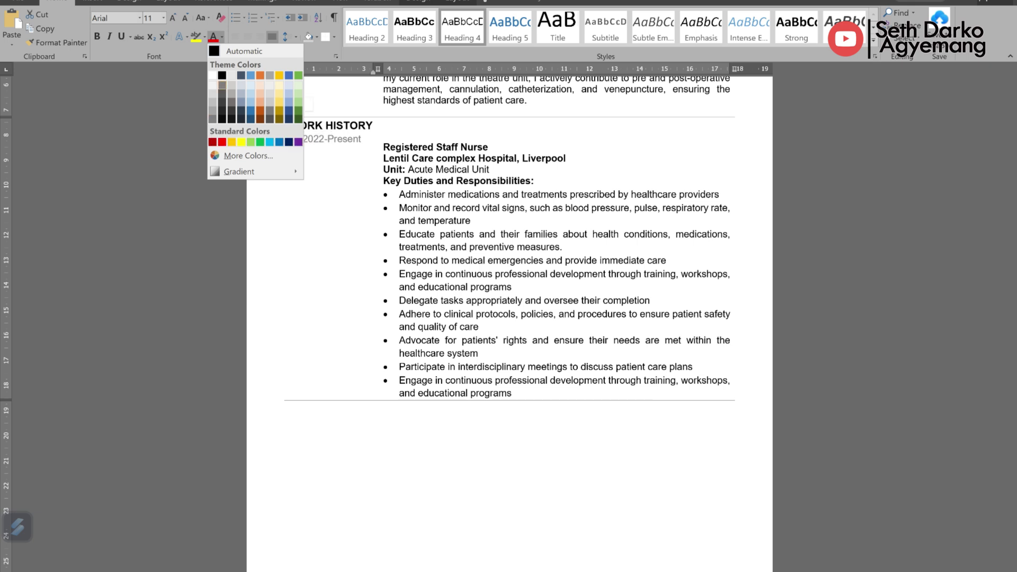
{"action": "left_click", "coordinate": [222, 93]}
{"action": "left_click", "coordinate": [307, 139]}
{"action": "scroll", "coordinate": [509, 265], "scroll_direction": "up", "scroll_amount": 2}
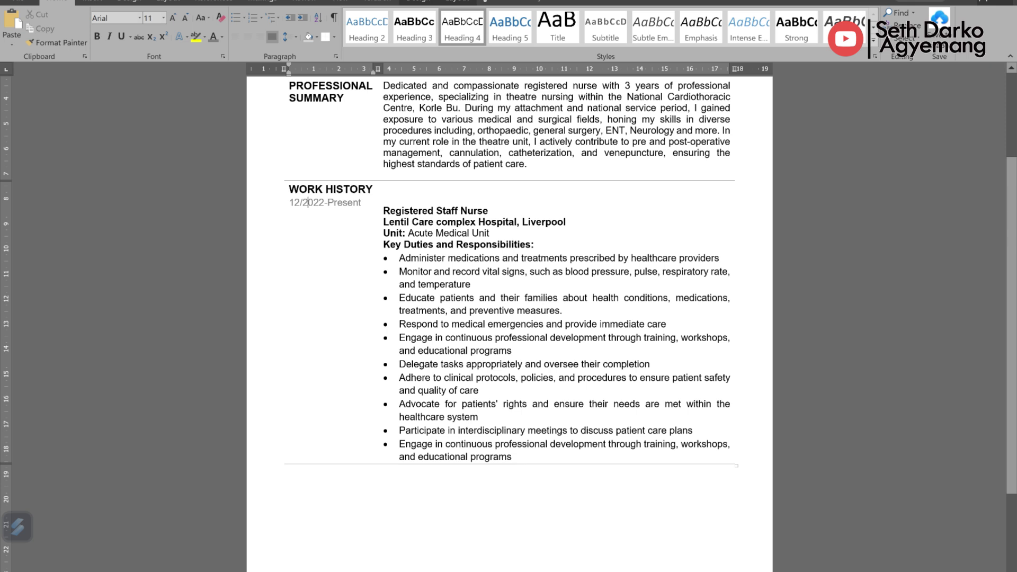
{"action": "left_click", "coordinate": [462, 233]}
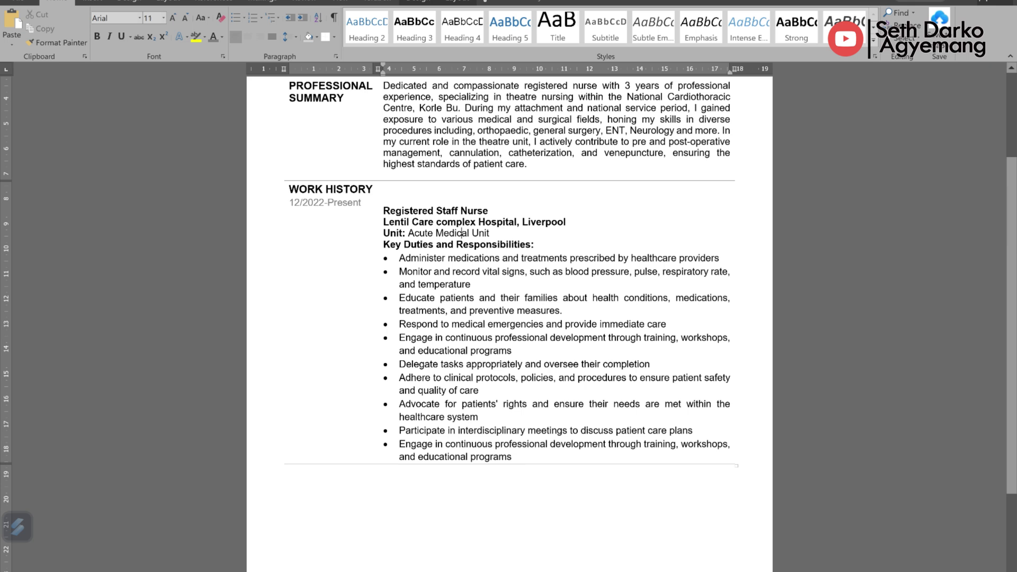
{"action": "triple_click", "coordinate": [436, 211]}
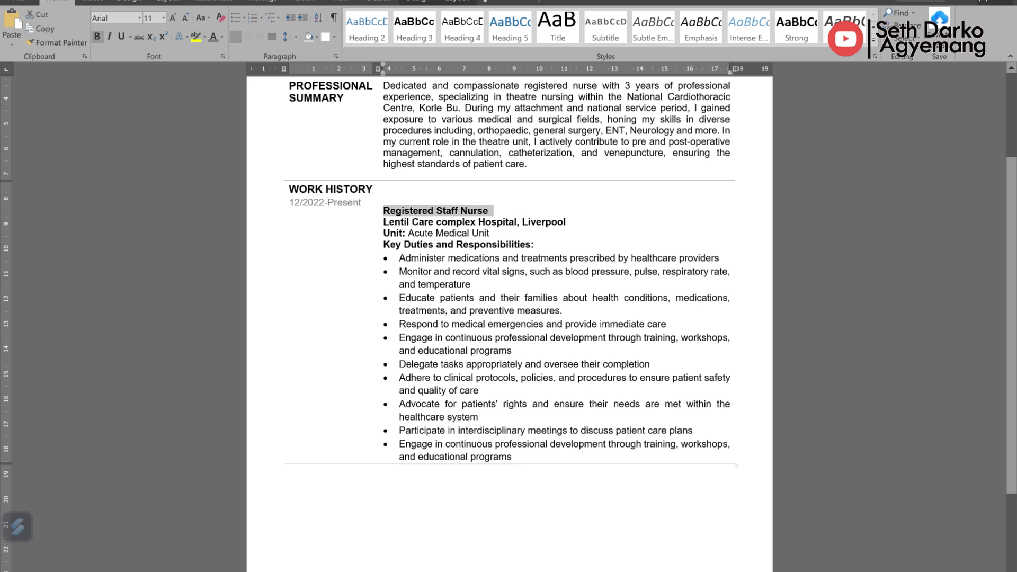
{"action": "left_click_drag", "start_coordinate": [384, 222], "coordinate": [571, 222]}
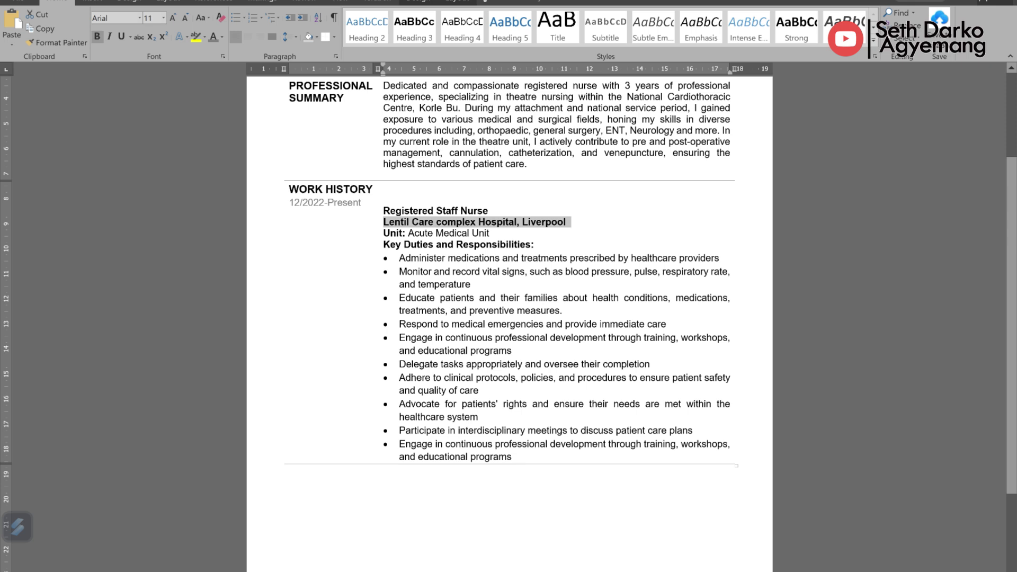
{"action": "left_click", "coordinate": [384, 233]}
{"action": "key", "text": "shift+Right"}
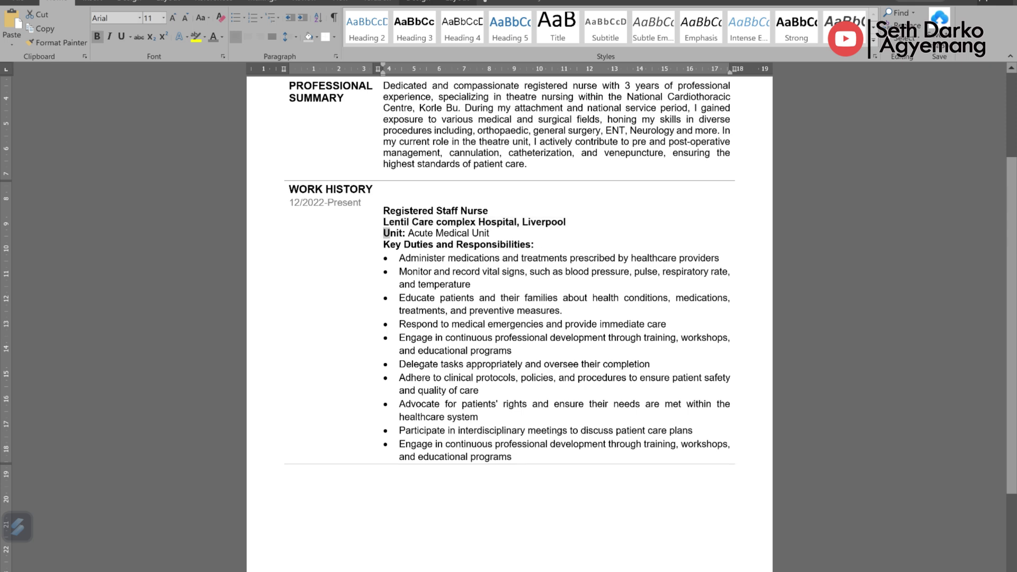
{"action": "left_click", "coordinate": [385, 233]}
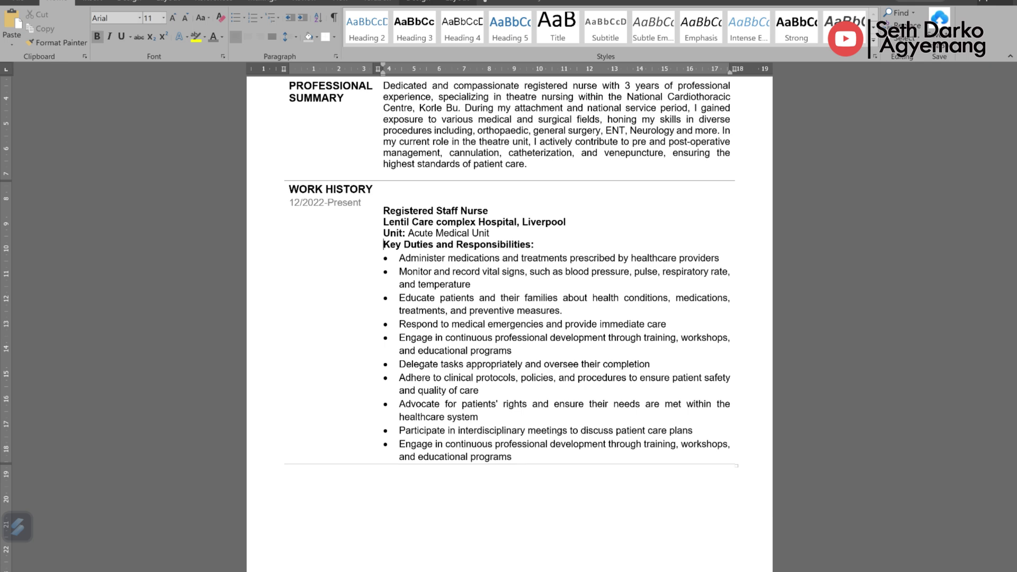
Step: Add a line below the duty list and type the next date, 11/2021-11/2022
{"action": "scroll", "coordinate": [509, 318], "scroll_direction": "down", "scroll_amount": 2}
{"action": "key", "text": "Return"}
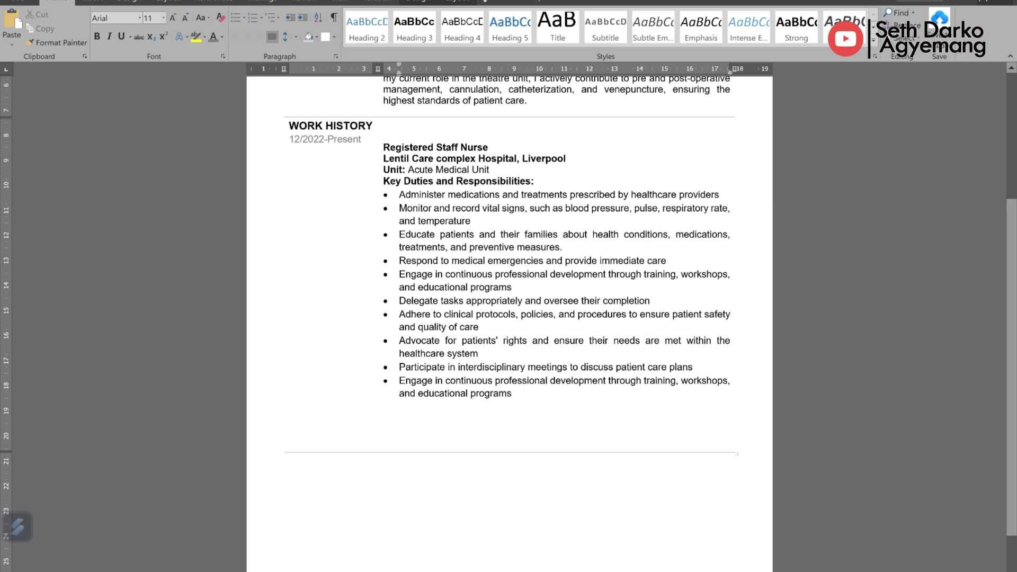
{"action": "left_click", "coordinate": [324, 431]}
{"action": "type", "text": "11/"}
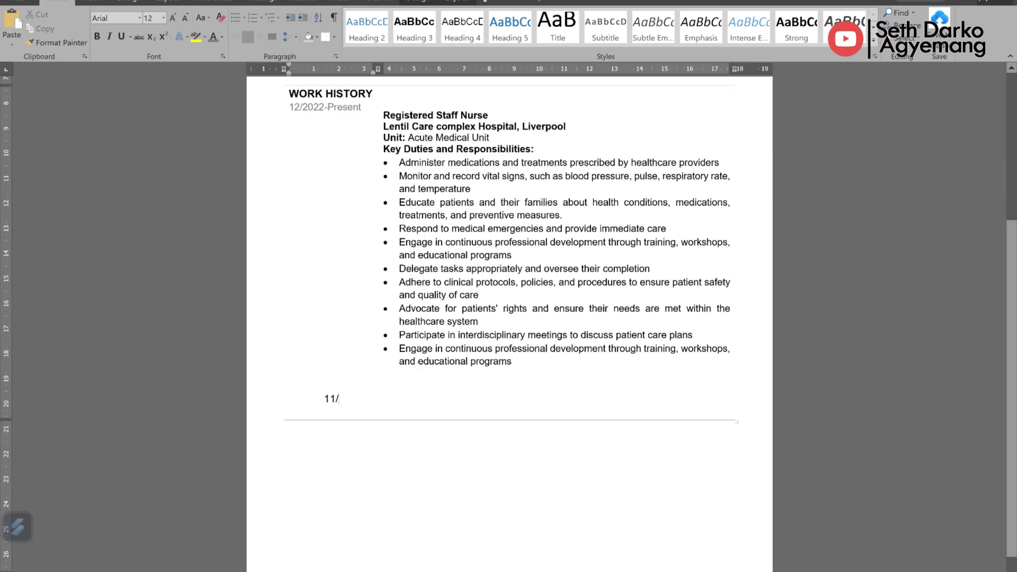
{"action": "type", "text": "2021"}
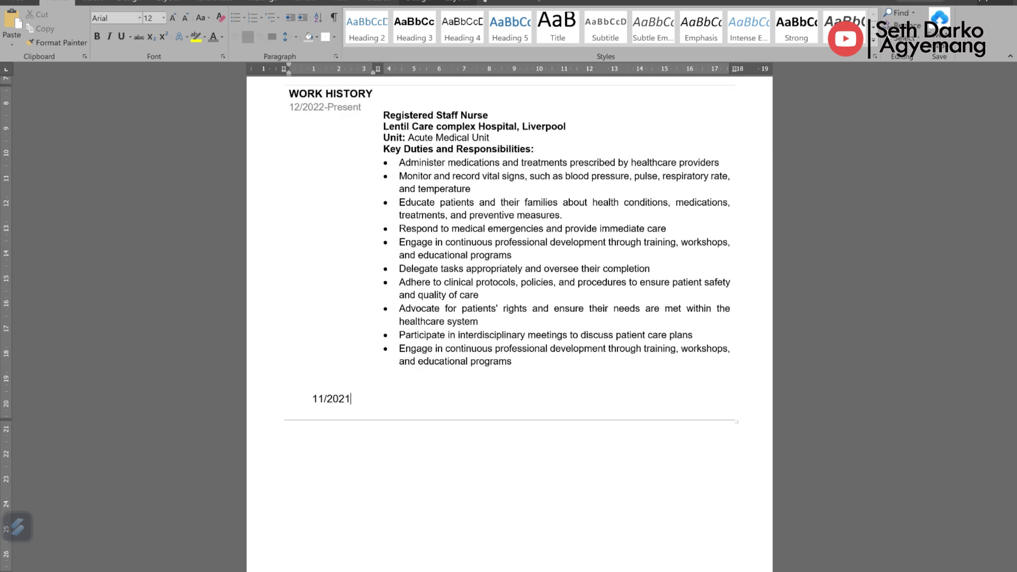
{"action": "type", "text": "-11/2022"}
Step: Set the 11/2021-11/2022 date to 11 point
{"action": "key", "text": "shift+Home"}
{"action": "left_click", "coordinate": [163, 18]}
{"action": "left_click", "coordinate": [148, 67]}
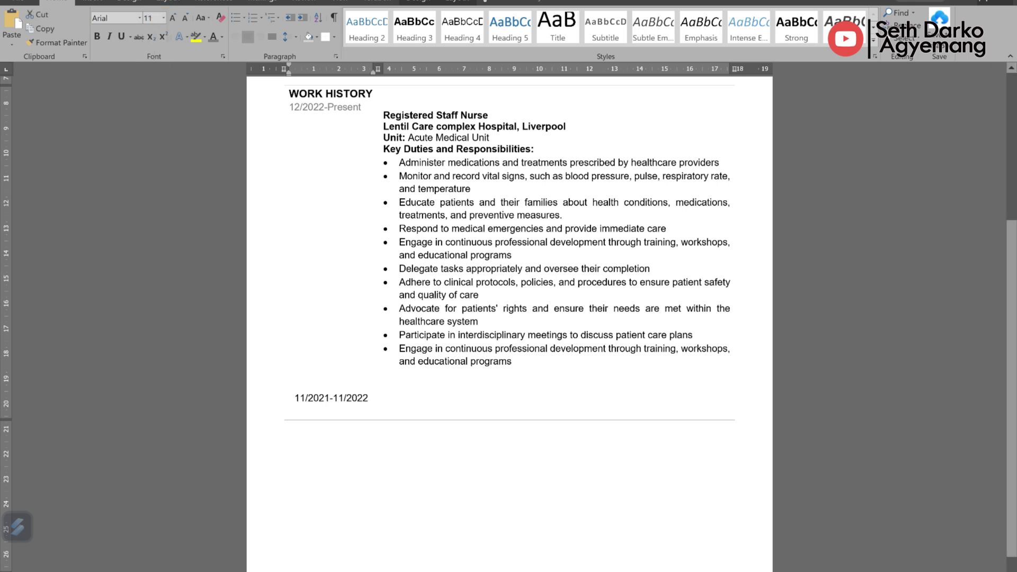
{"action": "key", "text": "End"}
{"action": "key", "text": "ctrl+shift+Left"}
{"action": "key", "text": "ctrl+shift+Left"}
{"action": "key", "text": "ctrl+shift+Left"}
{"action": "key", "text": "ctrl+shift+Left"}
{"action": "key", "text": "ctrl+shift+Left"}
{"action": "key", "text": "ctrl+shift+Left"}
{"action": "key", "text": "ctrl+shift+Left"}
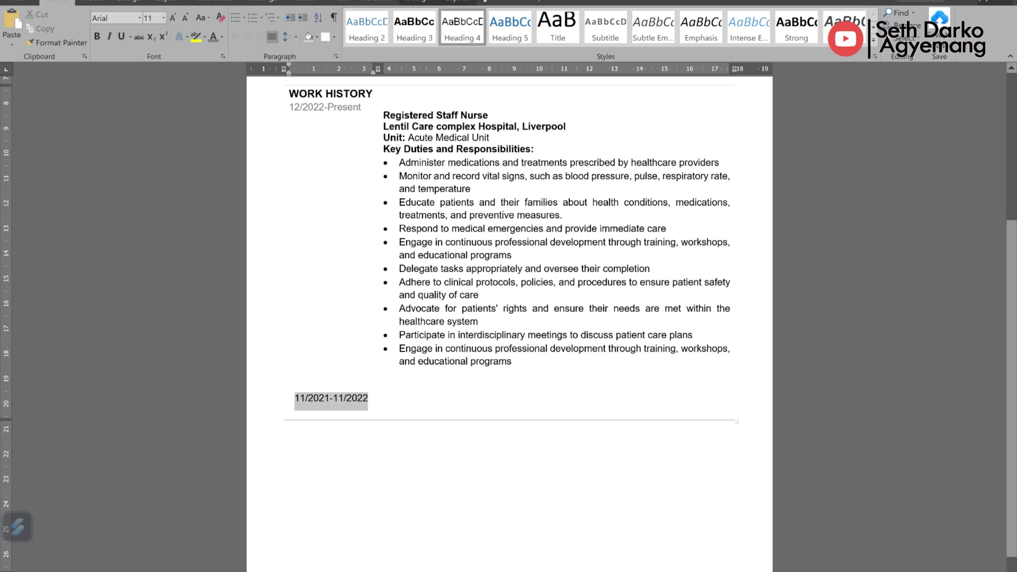
Step: Use Format Painter to copy the first date's grey colour onto 11/2021-11/2022
{"action": "left_click", "coordinate": [213, 37]}
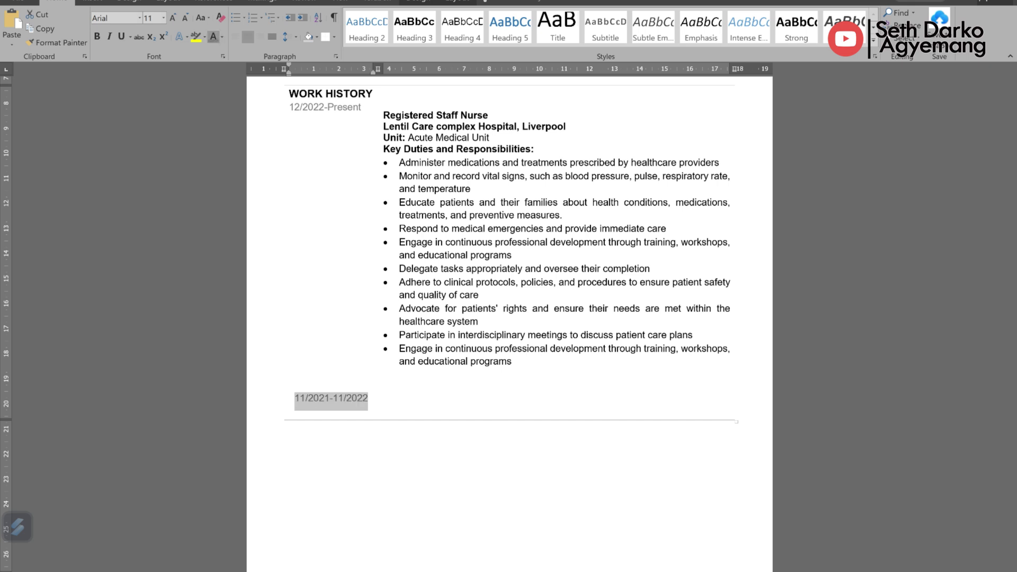
{"action": "left_click", "coordinate": [332, 308]}
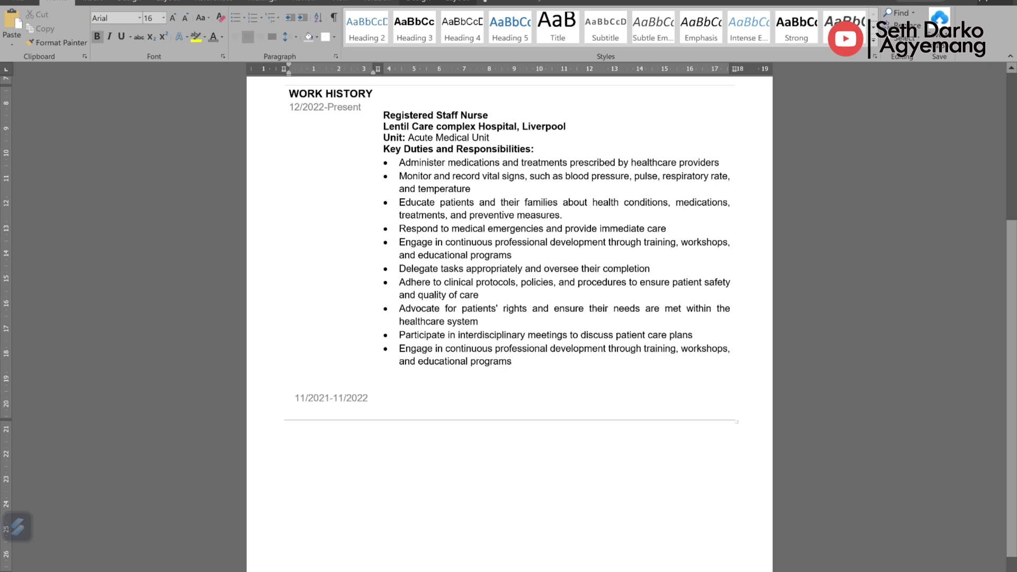
{"action": "left_click", "coordinate": [380, 307]}
{"action": "left_click", "coordinate": [399, 400]}
Step: Type 'Health Care Assistant', 'Kings Mech Academy Home' and 'Key duties and responsibilities:', then paste three duties
{"action": "type", "text": "H"}
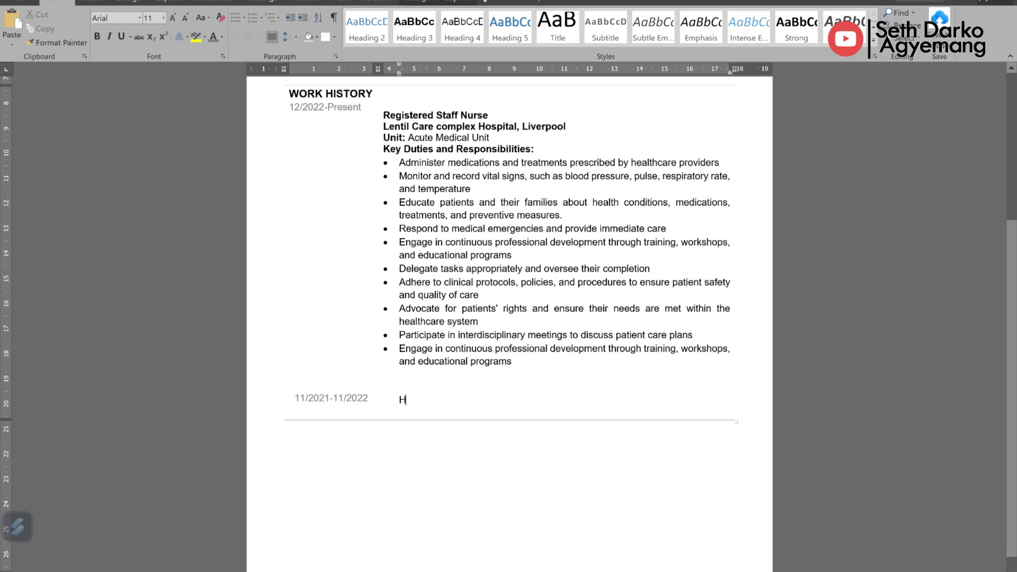
{"action": "type", "text": "ealth Care Assistant"}
{"action": "key", "text": "Return"}
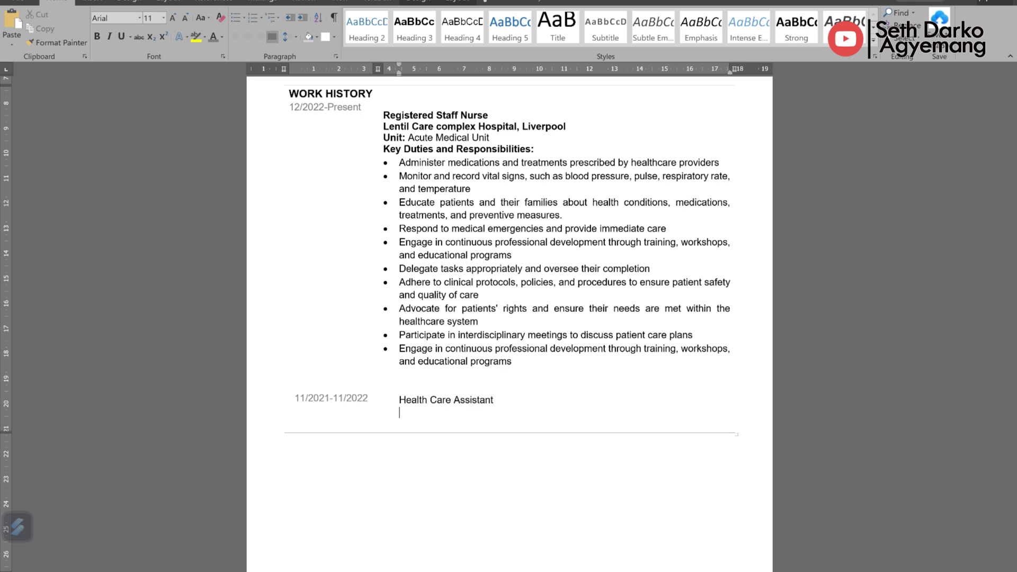
{"action": "type", "text": "Kings Mech Academy Home"}
{"action": "key", "text": "Return"}
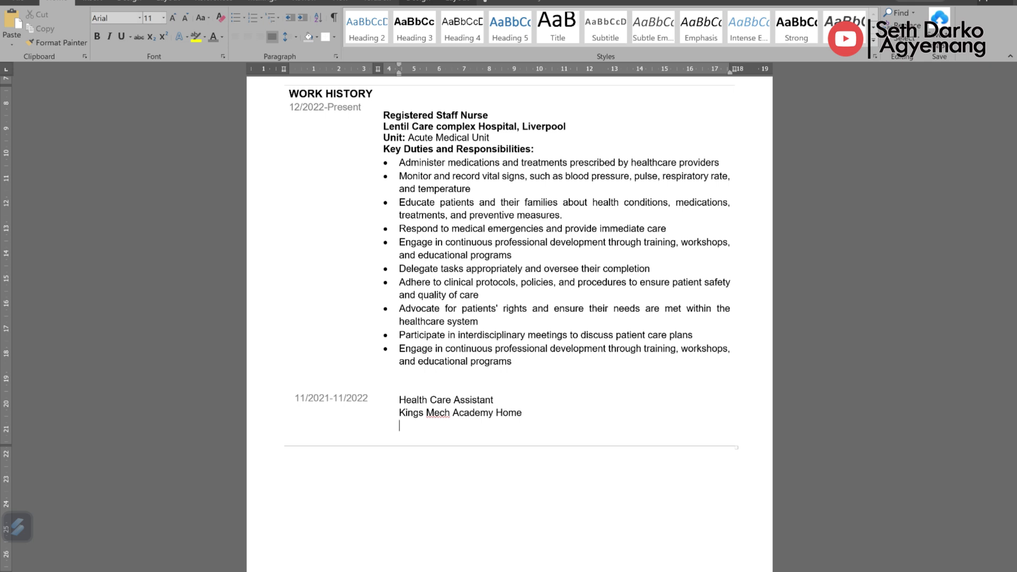
{"action": "type", "text": "Key duties and responsibilities:"}
{"action": "key", "text": "Return"}
{"action": "type", "text": "Engage in continuous professional development through training, workshops, and educational programs Advocate for patients' rights and ensure their needs are met within the healthcare system Engage in continuous professional development through training, workshops, and educational programs"}
Step: Bold the Health Care Assistant title and the Kings Mech Academy Home line
{"action": "key", "text": "ctrl+Up"}
{"action": "key", "text": "ctrl+Up"}
{"action": "key", "text": "ctrl+Up"}
{"action": "key", "text": "ctrl+Up"}
{"action": "key", "text": "ctrl+Up"}
{"action": "key", "text": "ctrl+Up"}
{"action": "key", "text": "shift+End"}
{"action": "key", "text": "ctrl+b"}
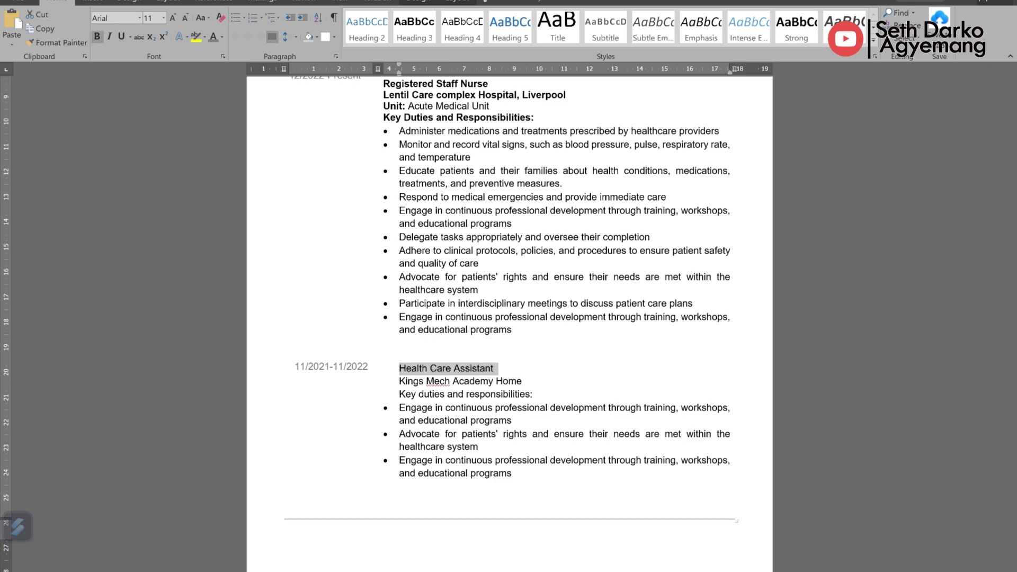
{"action": "key", "text": "Down"}
{"action": "key", "text": "End"}
{"action": "key", "text": "ctrl+shift+Left"}
{"action": "key", "text": "ctrl+shift+Left"}
{"action": "key", "text": "ctrl+shift+Left"}
{"action": "key", "text": "shift+Home"}
{"action": "key", "text": "ctrl+b"}
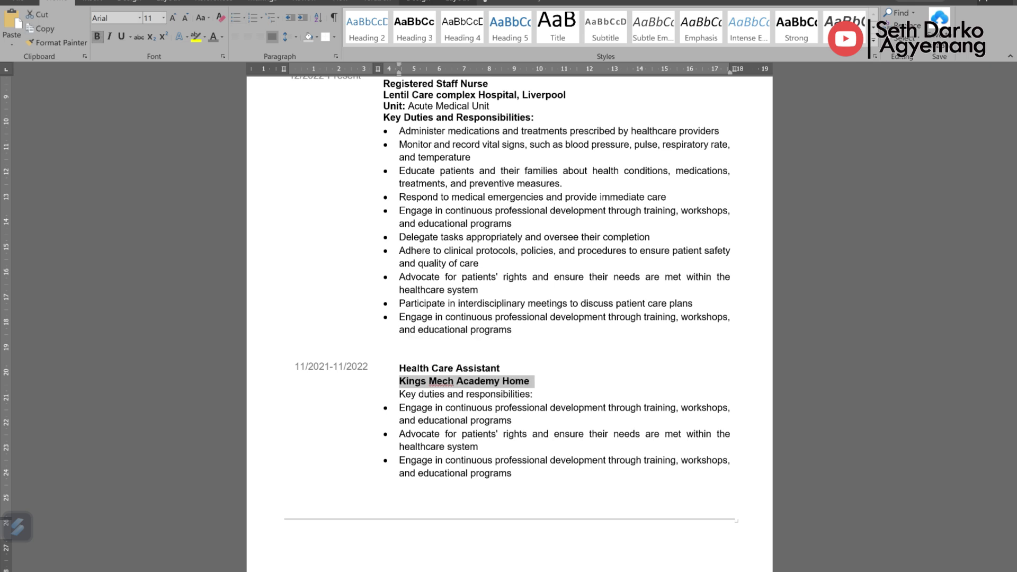
Step: Add ', London' to the employer and bold the duties heading
{"action": "key", "text": "End"}
{"action": "type", "text": ", Lond"}
{"action": "key", "text": "BackSpace"}
{"action": "key", "text": "BackSpace"}
{"action": "key", "text": "BackSpace"}
{"action": "key", "text": "BackSpace"}
{"action": "type", "text": "London"}
{"action": "left_click_drag", "start_coordinate": [535, 394], "coordinate": [399, 394]}
{"action": "key", "text": "ctrl+b"}
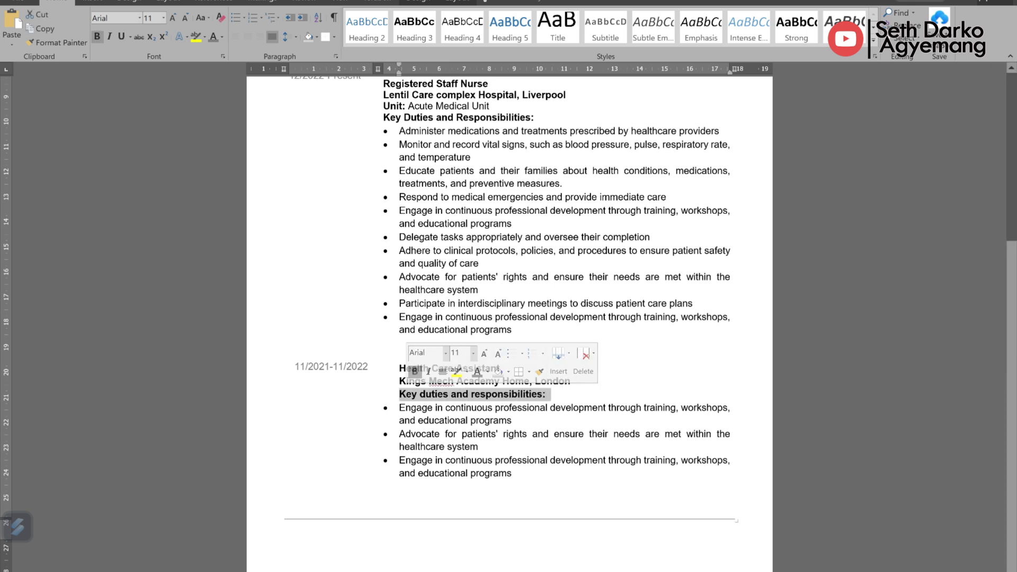
{"action": "left_click", "coordinate": [434, 420]}
{"action": "right_click", "coordinate": [432, 381]}
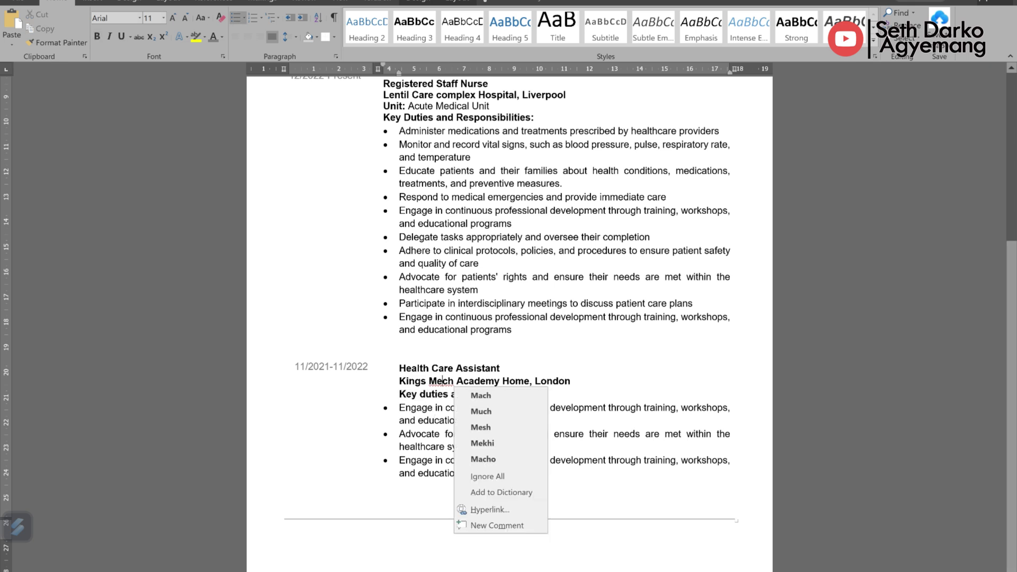
{"action": "scroll", "coordinate": [509, 318], "scroll_direction": "up", "scroll_amount": 5}
{"action": "scroll", "coordinate": [508, 317], "scroll_direction": "down", "scroll_amount": 5}
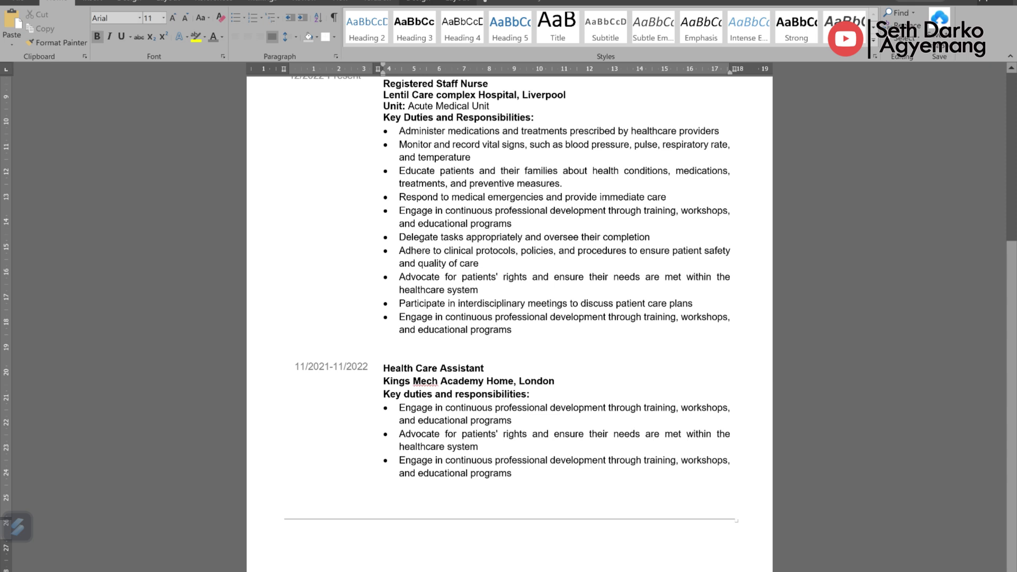
{"action": "scroll", "coordinate": [509, 318], "scroll_direction": "up", "scroll_amount": 5}
{"action": "scroll", "coordinate": [509, 318], "scroll_direction": "up", "scroll_amount": 1}
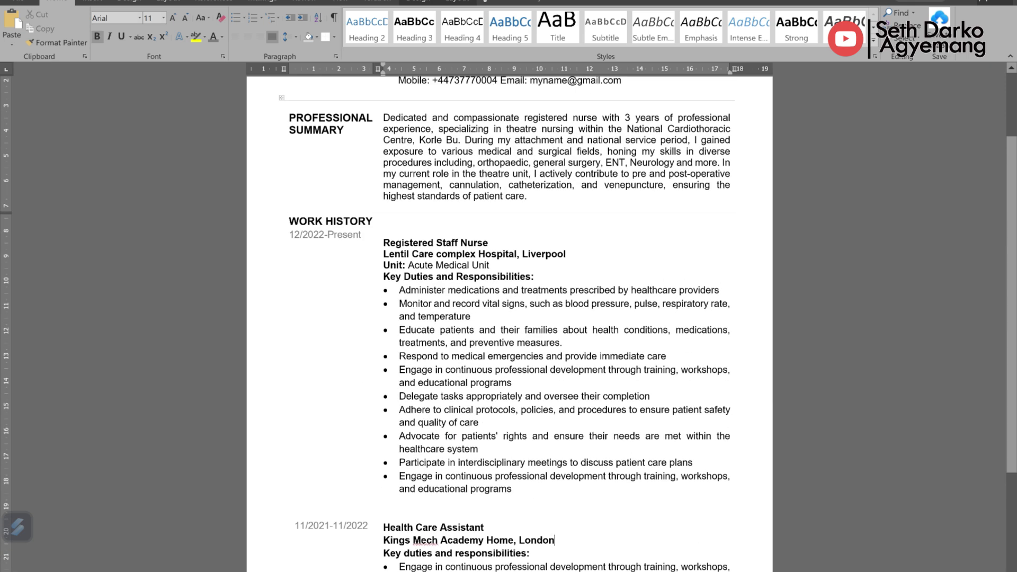
{"action": "scroll", "coordinate": [509, 318], "scroll_direction": "down", "scroll_amount": 5}
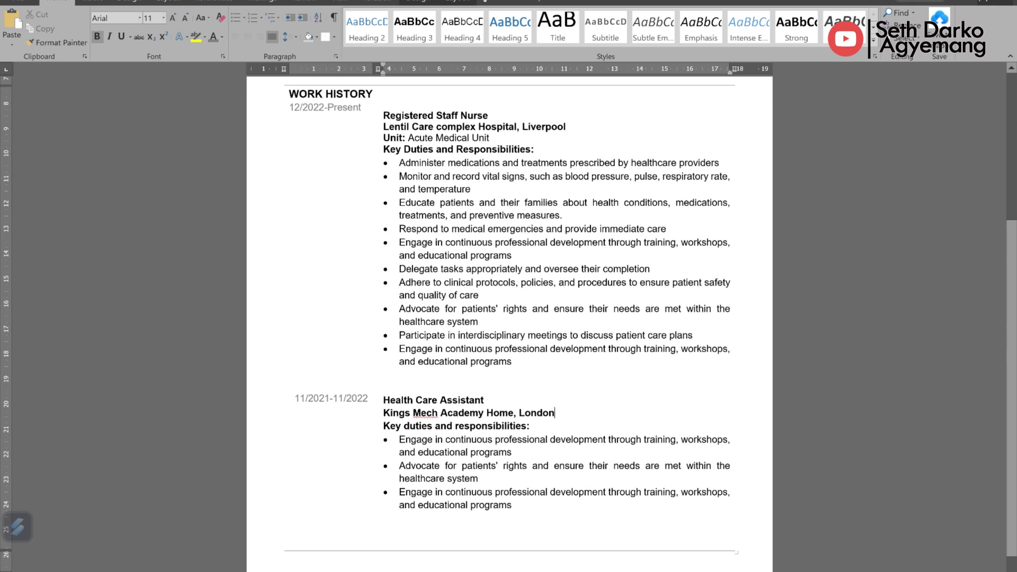
{"action": "scroll", "coordinate": [508, 318], "scroll_direction": "up", "scroll_amount": 5}
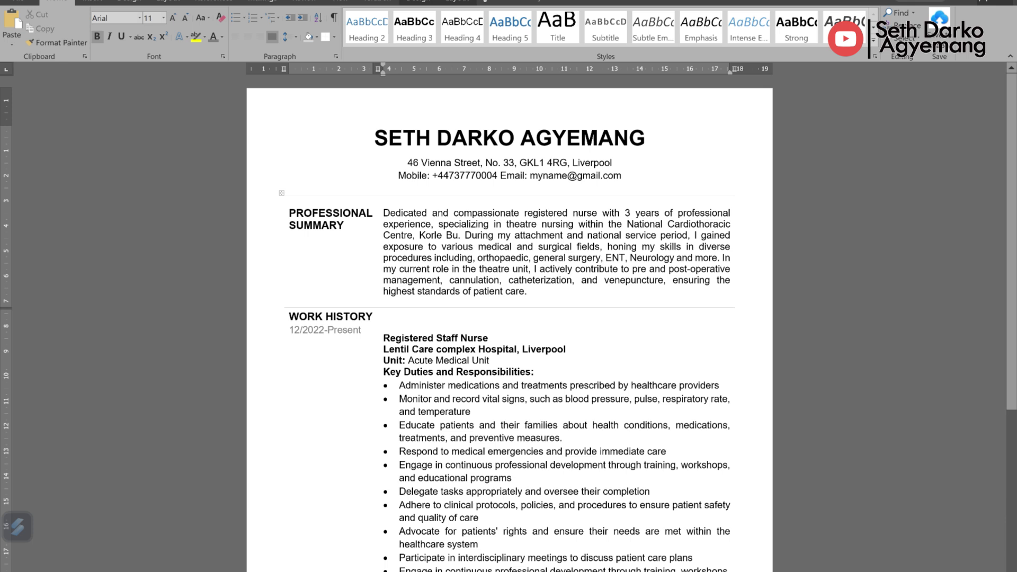
{"action": "scroll", "coordinate": [508, 318], "scroll_direction": "down", "scroll_amount": 1}
{"action": "scroll", "coordinate": [509, 318], "scroll_direction": "down", "scroll_amount": 4}
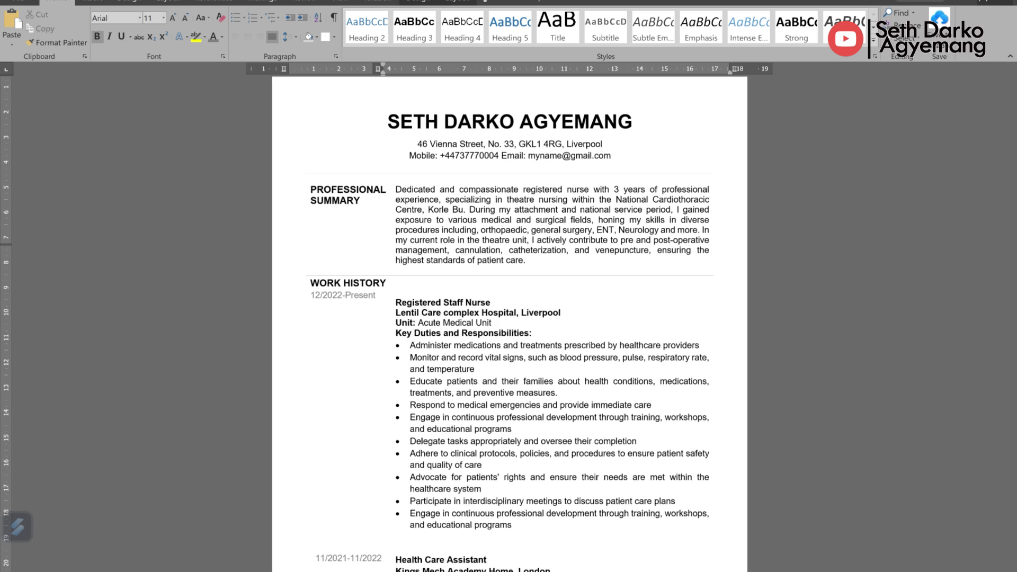
{"action": "scroll", "coordinate": [508, 318], "scroll_direction": "down", "scroll_amount": 1}
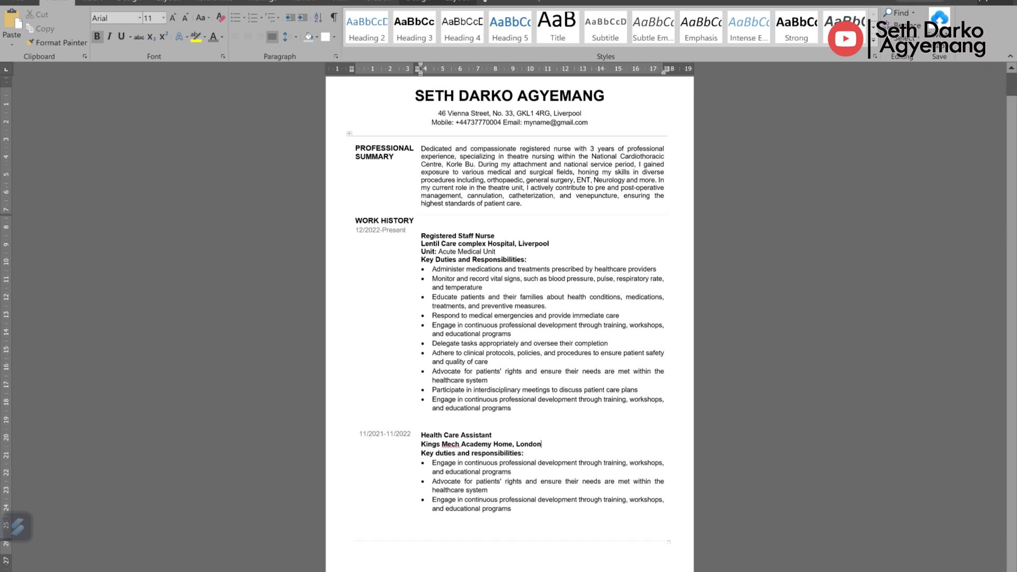
{"action": "scroll", "coordinate": [509, 318], "scroll_direction": "up", "scroll_amount": 3, "text": "ctrl"}
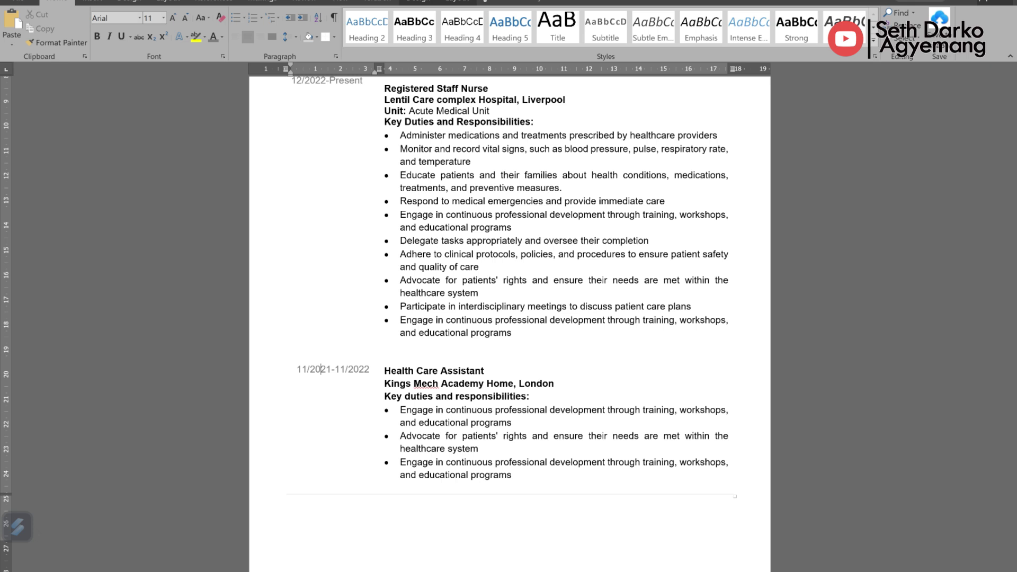
Step: Add a new table row headed 'SKILLS & INTERESTS'
{"action": "left_click", "coordinate": [401, 488]}
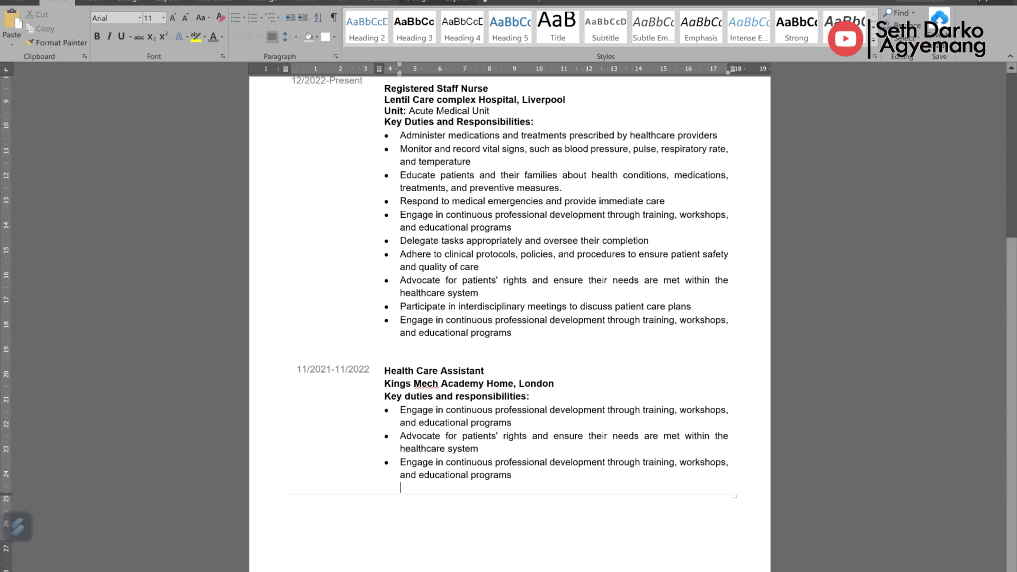
{"action": "left_click", "coordinate": [283, 495]}
{"action": "left_click", "coordinate": [291, 503]}
{"action": "type", "text": "SKILLS/INTER"}
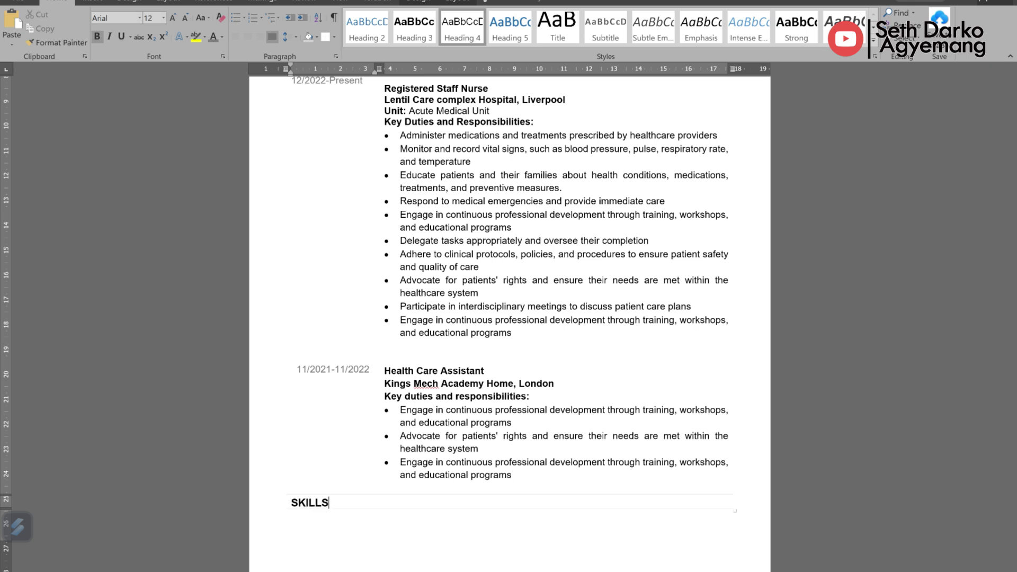
{"action": "type", "text": "ESTS"}
{"action": "left_click", "coordinate": [336, 502]}
{"action": "key", "text": "BackSpace"}
{"action": "type", "text": "&"}
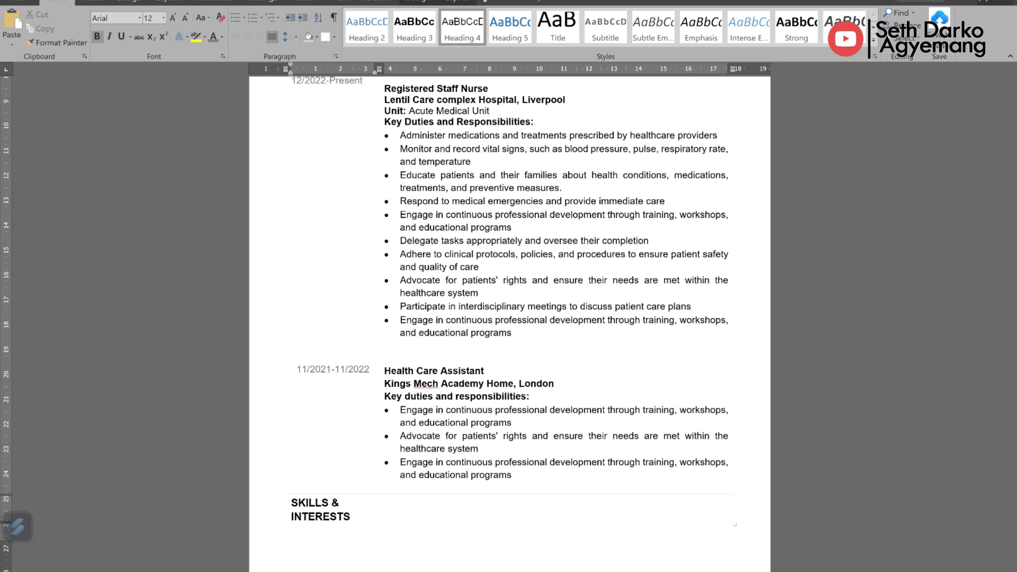
Step: List Good communication skill, Basic IT skills, Cultural competence, Empathetic and Attention to detail beside it
{"action": "left_click", "coordinate": [386, 501]}
{"action": "type", "text": "Good communication ski"}
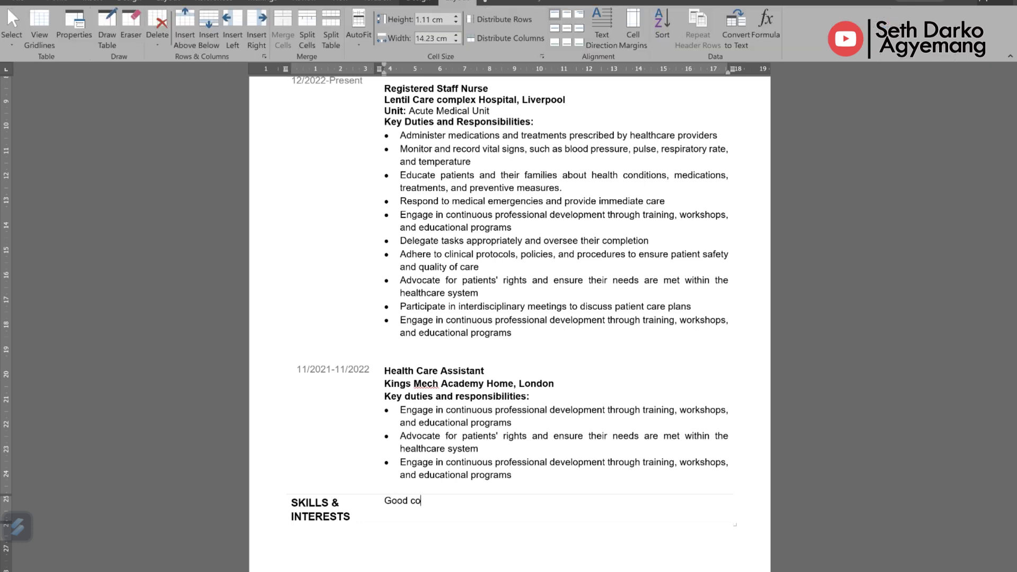
{"action": "type", "text": "ll"}
{"action": "key", "text": "Return"}
{"action": "type", "text": "Basic l"}
{"action": "type", "text": "T skills"}
{"action": "key", "text": "Return"}
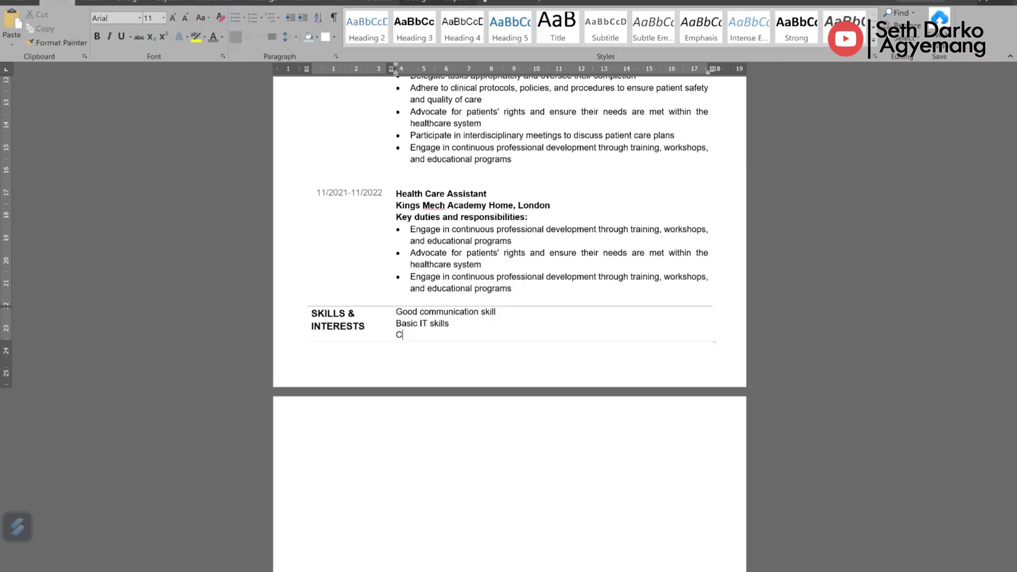
{"action": "type", "text": "Culturalcompetence"}
{"action": "left_click", "coordinate": [427, 335]}
{"action": "key", "text": "End"}
{"action": "key", "text": "Return"}
{"action": "type", "text": "Em"}
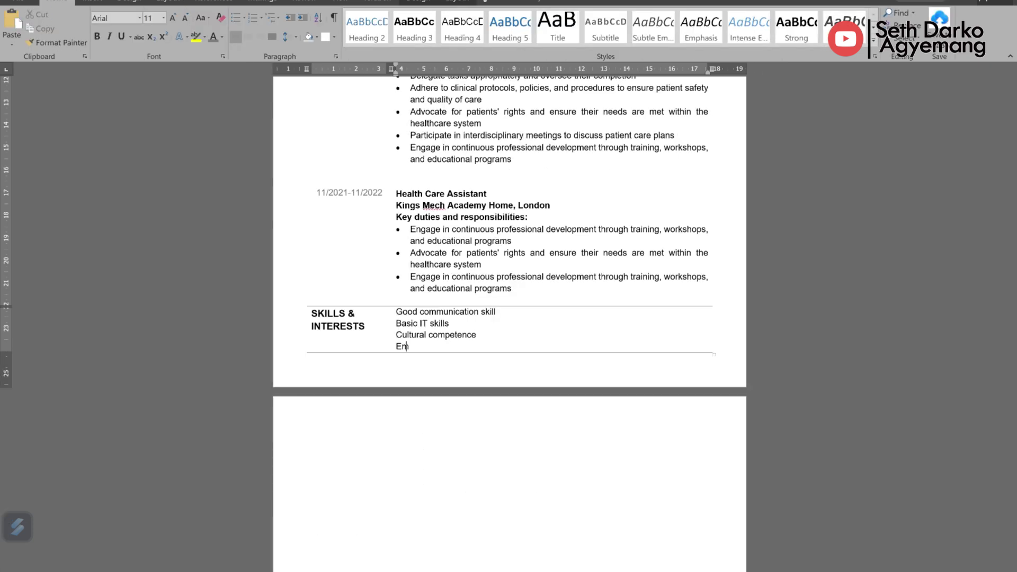
{"action": "type", "text": "pathetic"}
{"action": "key", "text": "Return"}
{"action": "type", "text": "Attention to deta"}
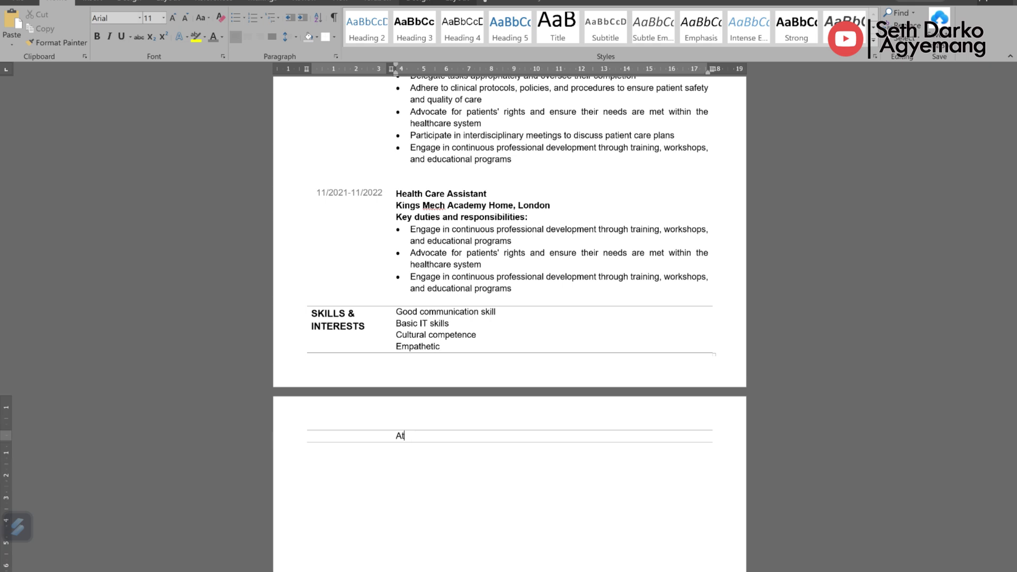
{"action": "type", "text": "il"}
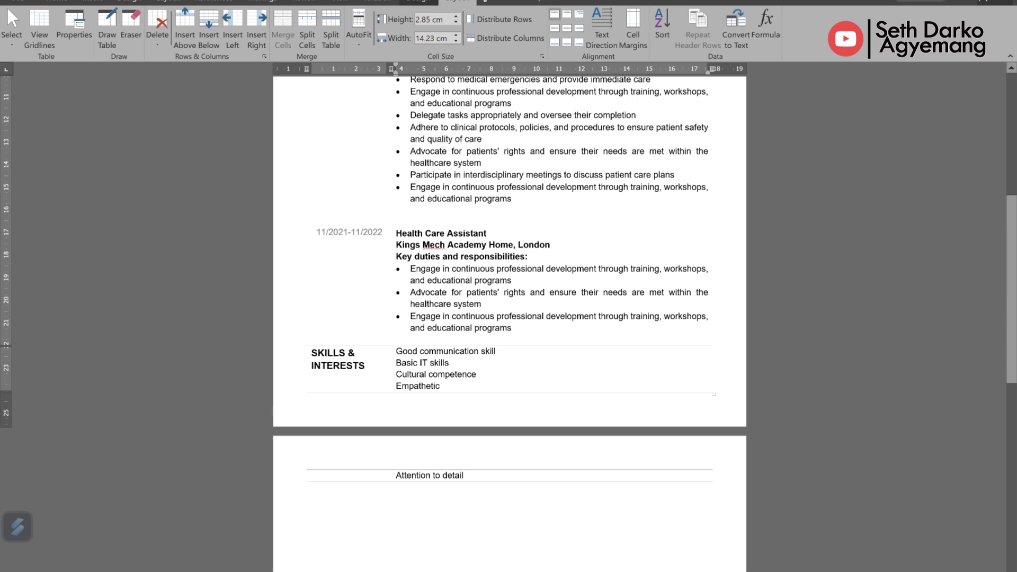
Step: Split the skills cell into two columns, keeping the first skills in the left column
{"action": "left_click_drag", "start_coordinate": [480, 375], "coordinate": [396, 352]}
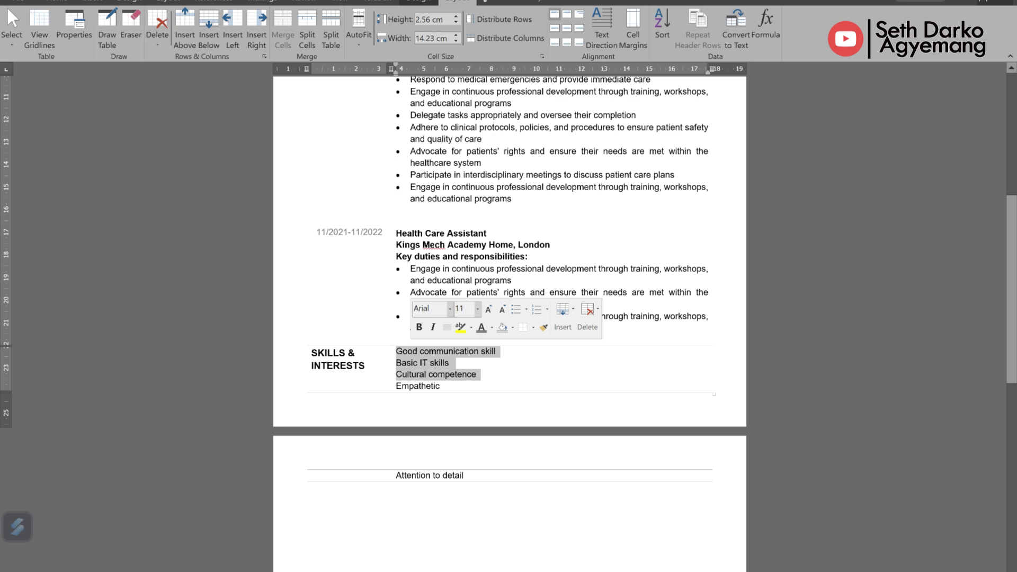
{"action": "left_click", "coordinate": [433, 374]}
{"action": "left_click_drag", "start_coordinate": [396, 352], "coordinate": [444, 386]}
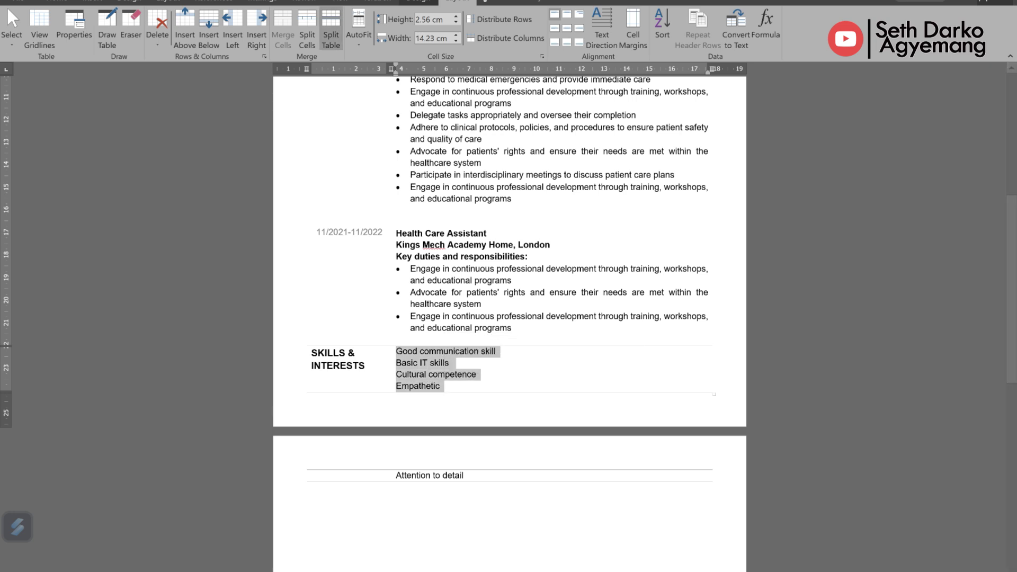
{"action": "left_click", "coordinate": [307, 29]}
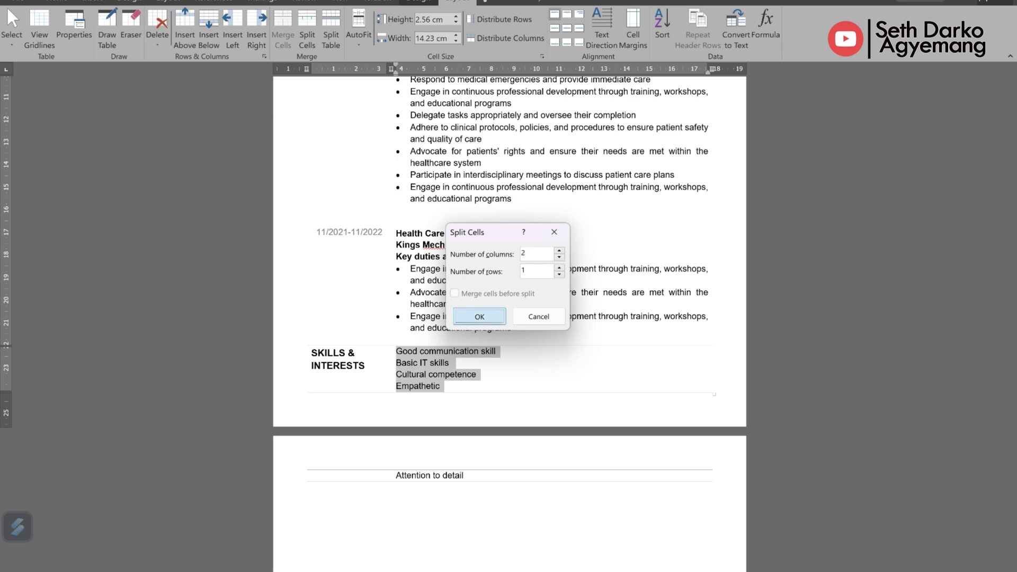
{"action": "key", "text": "Return"}
{"action": "left_click", "coordinate": [496, 351]}
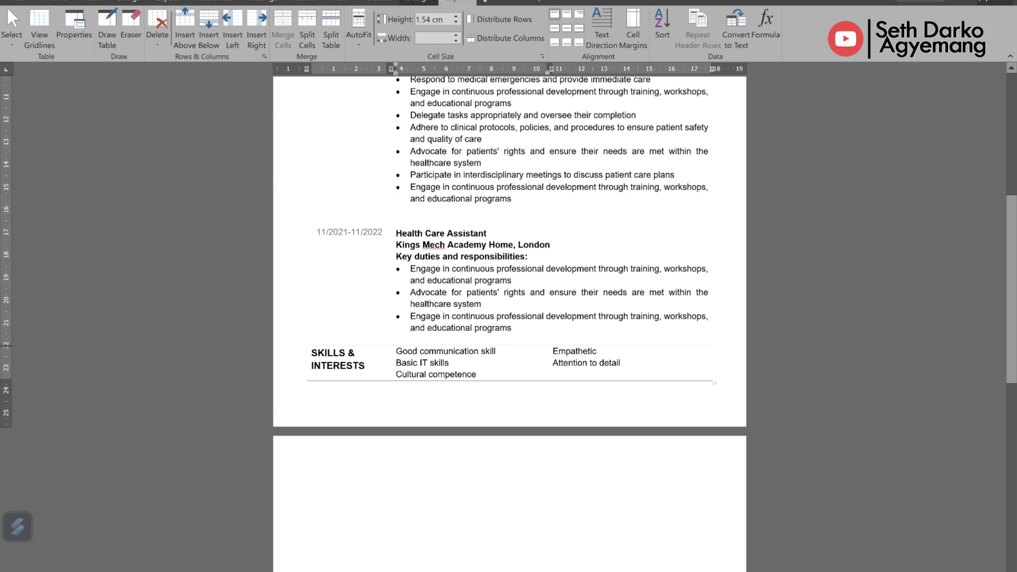
{"action": "left_click", "coordinate": [477, 374]}
{"action": "type", "text": "Empathetic Attention to detail"}
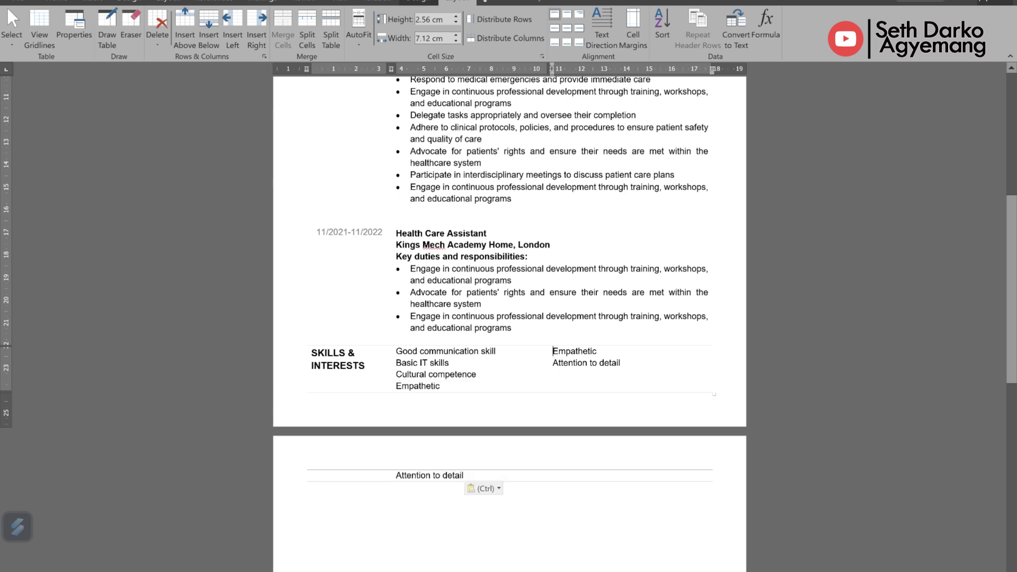
Step: Fill the second column with Patient education, Continuous learning, Participation in research and Mentorship
{"action": "left_click_drag", "start_coordinate": [553, 351], "coordinate": [620, 363]}
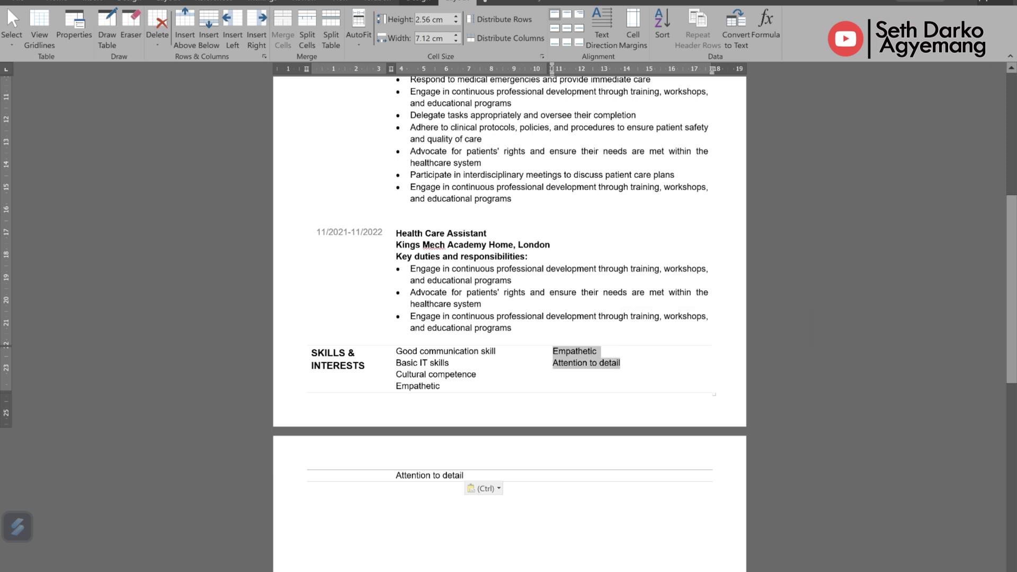
{"action": "type", "text": "Patient education"}
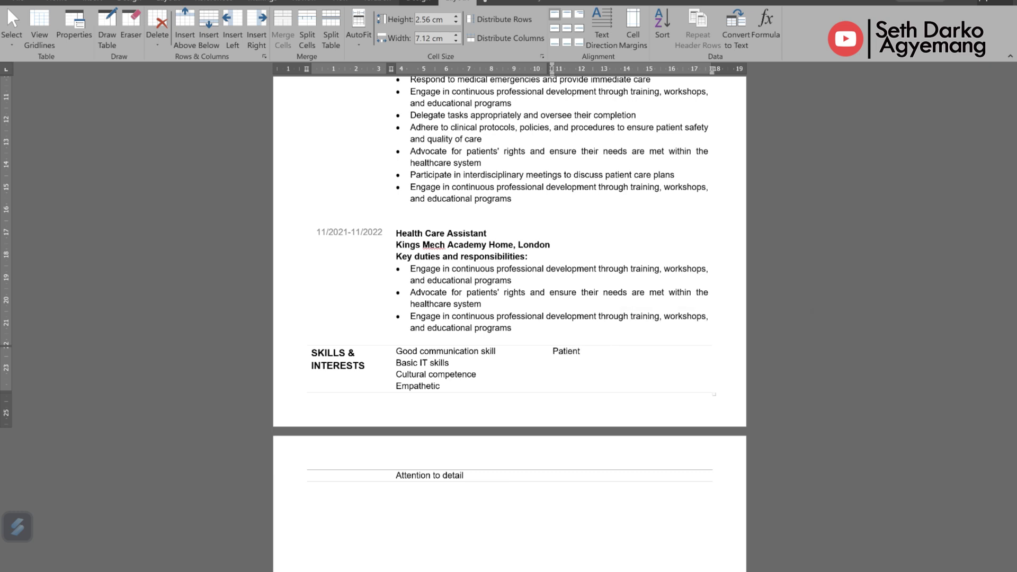
{"action": "key", "text": "Return"}
{"action": "type", "text": "Continuous learning"}
{"action": "key", "text": "Return"}
{"action": "type", "text": "Research"}
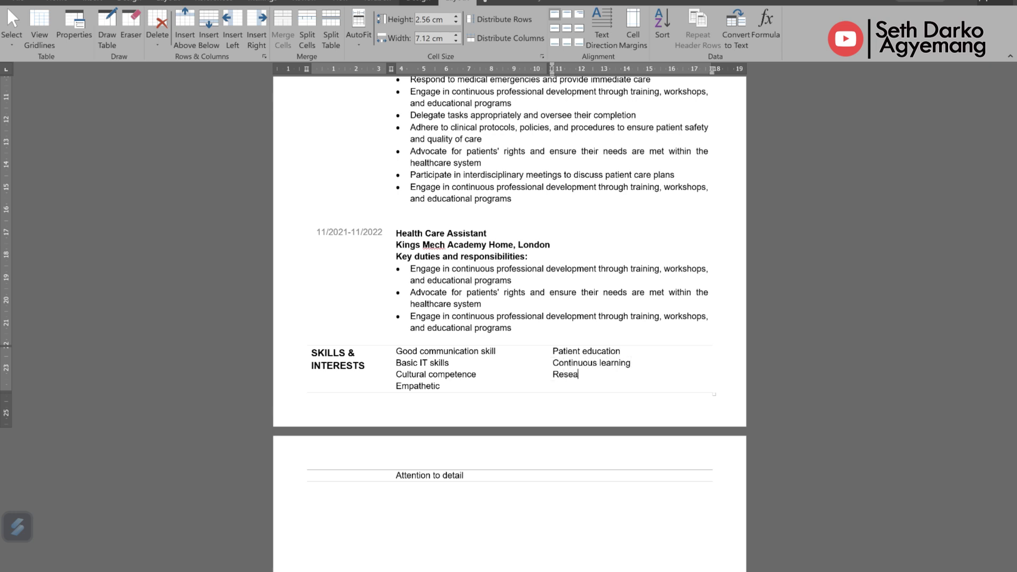
{"action": "key", "text": "BackSpace"}
{"action": "key", "text": "BackSpace"}
{"action": "key", "text": "BackSpace"}
{"action": "key", "text": "BackSpace"}
{"action": "key", "text": "BackSpace"}
{"action": "key", "text": "BackSpace"}
{"action": "key", "text": "BackSpace"}
{"action": "key", "text": "BackSpace"}
{"action": "type", "text": "Participation in research"}
{"action": "key", "text": "Return"}
{"action": "type", "text": "Mentorship"}
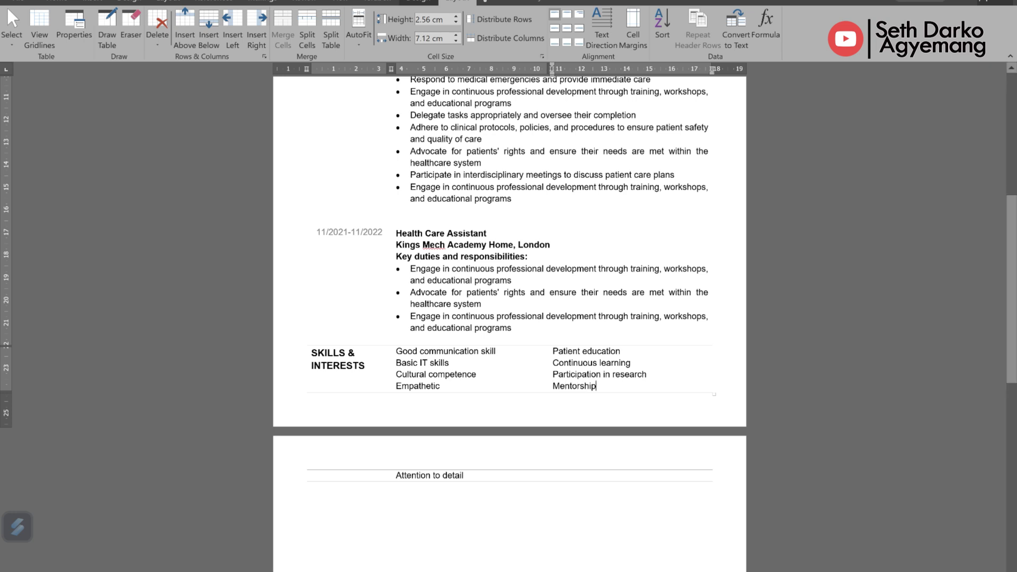
Step: Bullet the four skills and type the EDUCATION section heading
{"action": "left_click_drag", "start_coordinate": [553, 351], "coordinate": [596, 386]}
{"action": "left_click", "coordinate": [57, 1]}
{"action": "left_click", "coordinate": [397, 351]}
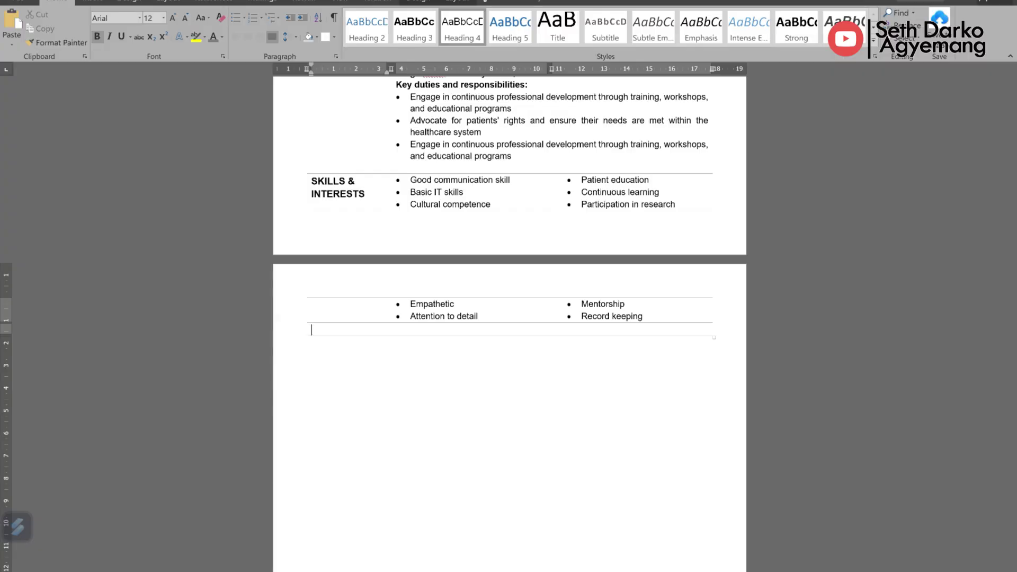
{"action": "type", "text": "EDUCATION"}
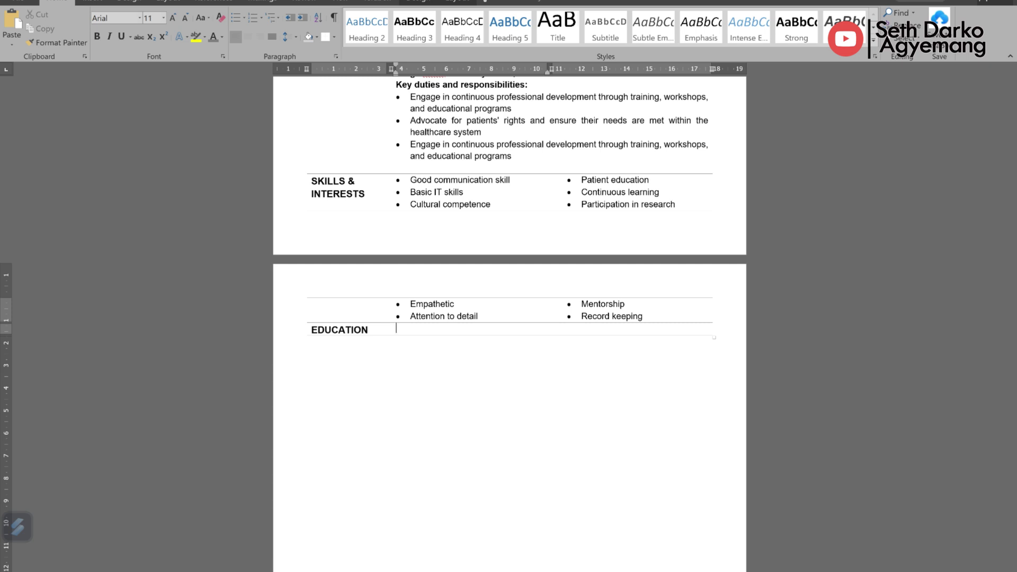
{"action": "key", "text": "Return"}
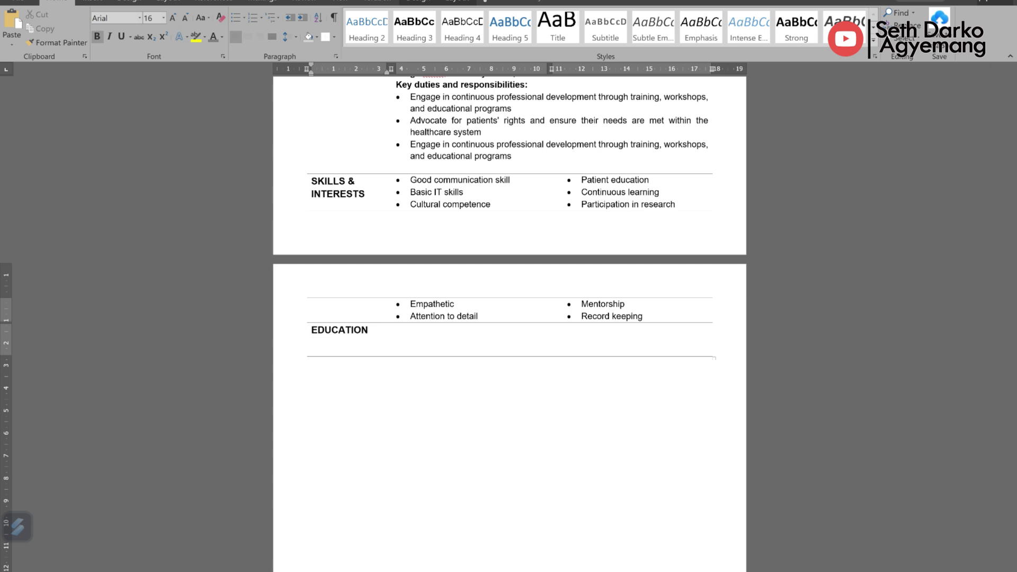
Step: Enter grey date 04/2015-05/2018, Bachelor of Science: Nursing, Kent Frame University, Scotland, and the certificate line
{"action": "type", "text": "04"}
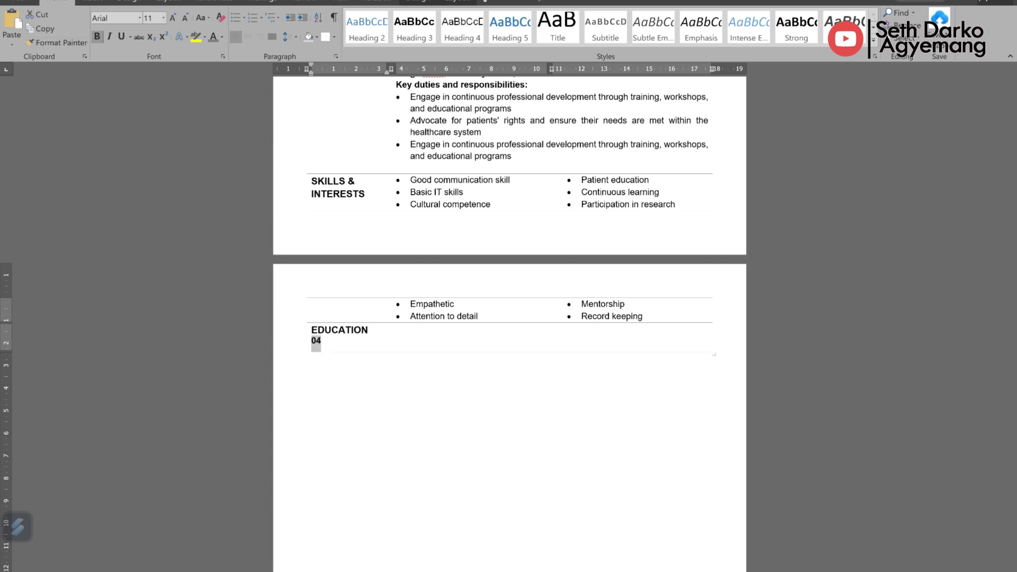
{"action": "type", "text": "/20"}
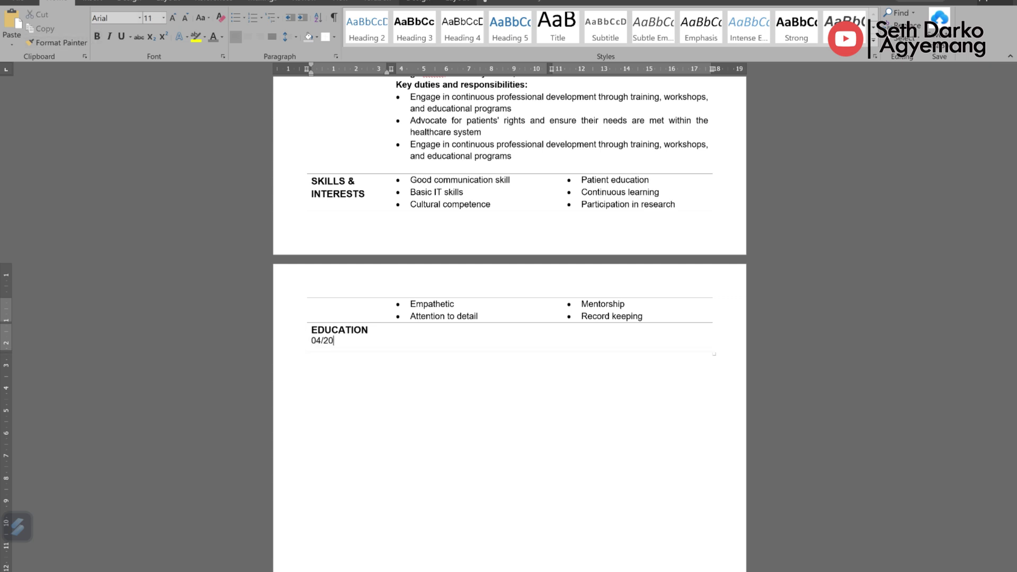
{"action": "type", "text": "15-05/2018"}
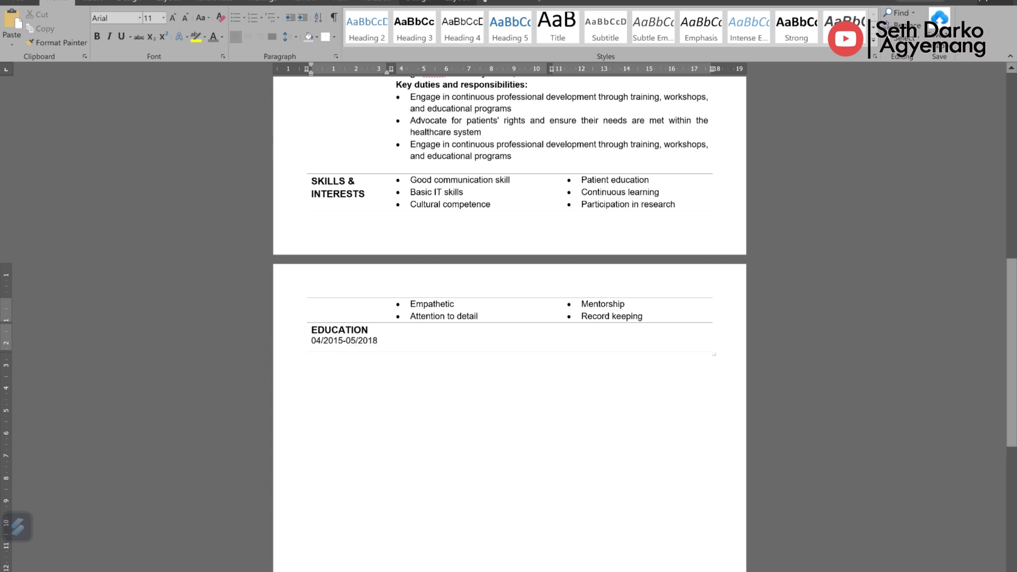
{"action": "key", "text": "shift+Home"}
{"action": "key", "text": "End"}
{"action": "key", "text": "Tab"}
{"action": "type", "text": "Bachelor of Science: Nursing"}
{"action": "key", "text": "Return"}
{"action": "type", "text": "Kent Frame University, Scotland"}
{"action": "key", "text": "Return"}
{"action": "type", "text": "Bachelor of Science in Nursing Certificate; issued May 2018"}
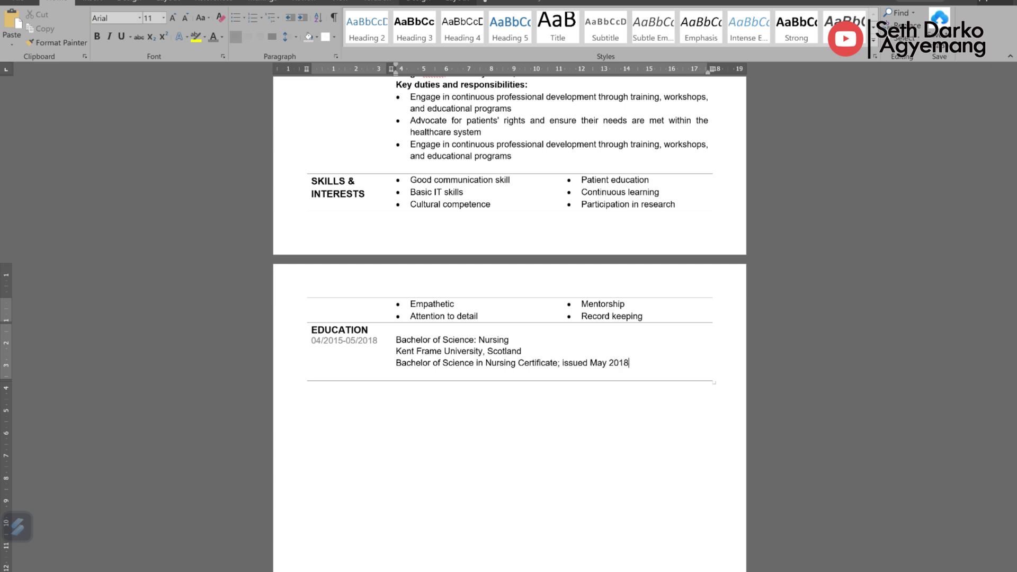
Step: Bold the degree title, make the Kent Frame University line bold italic, and add a row
{"action": "scroll", "coordinate": [509, 318], "scroll_direction": "up", "scroll_amount": 3}
{"action": "left_click_drag", "start_coordinate": [311, 427], "coordinate": [512, 426]}
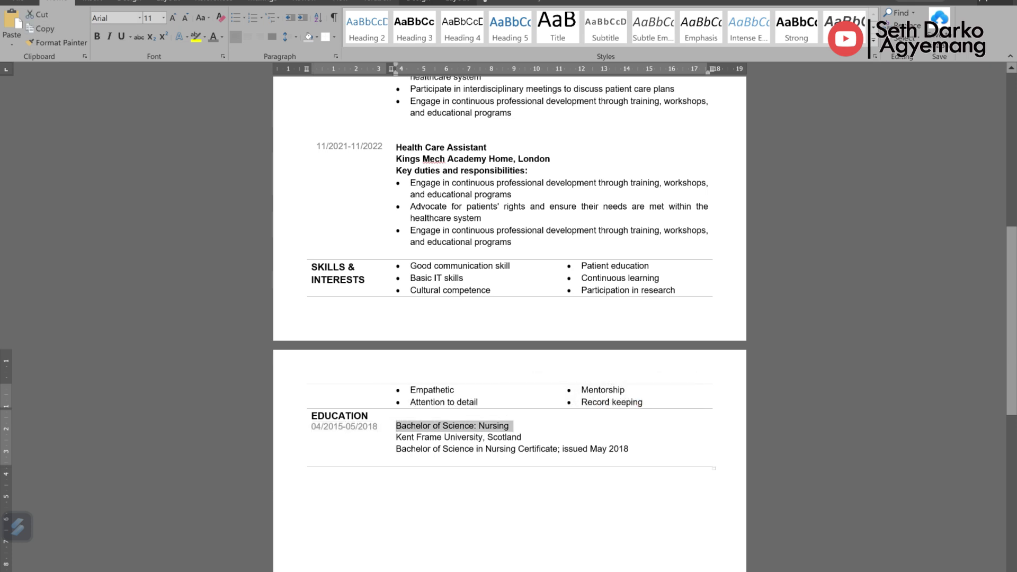
{"action": "left_click_drag", "start_coordinate": [396, 437], "coordinate": [526, 438]}
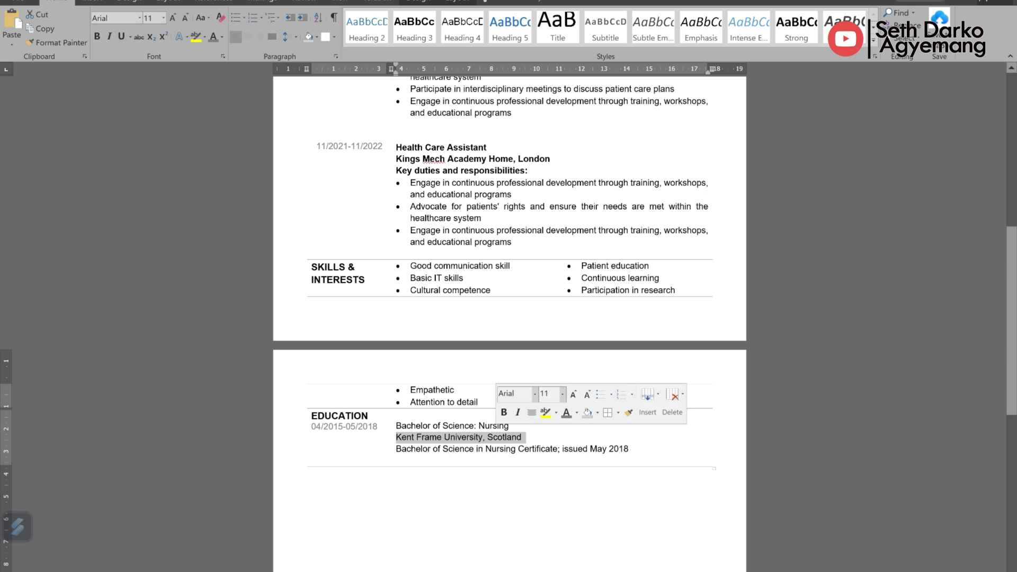
{"action": "left_click_drag", "start_coordinate": [396, 449], "coordinate": [634, 450]}
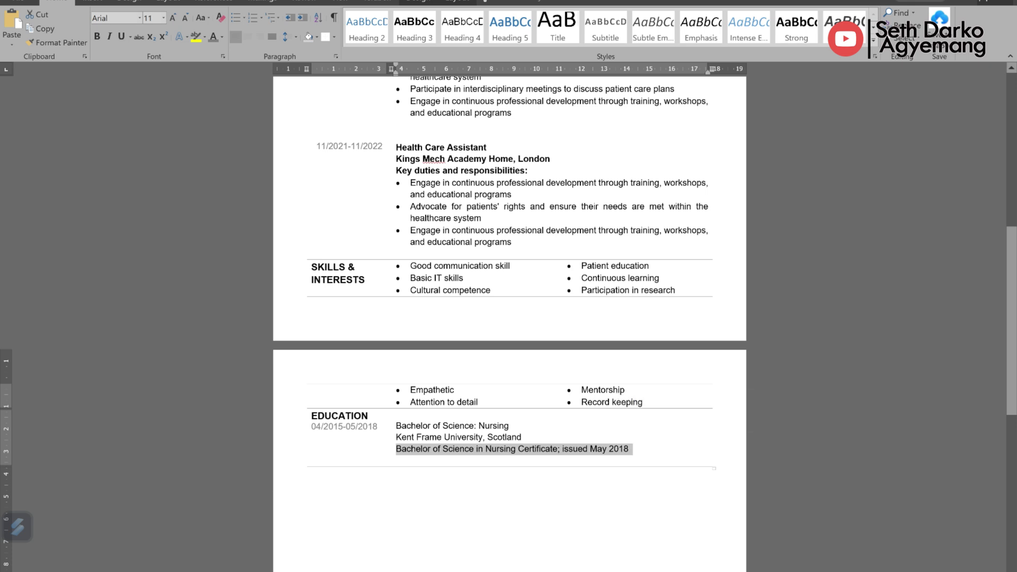
{"action": "left_click_drag", "start_coordinate": [396, 426], "coordinate": [518, 426]}
{"action": "key", "text": "ctrl+b"}
{"action": "left_click", "coordinate": [530, 487]}
{"action": "left_click_drag", "start_coordinate": [395, 437], "coordinate": [526, 437]}
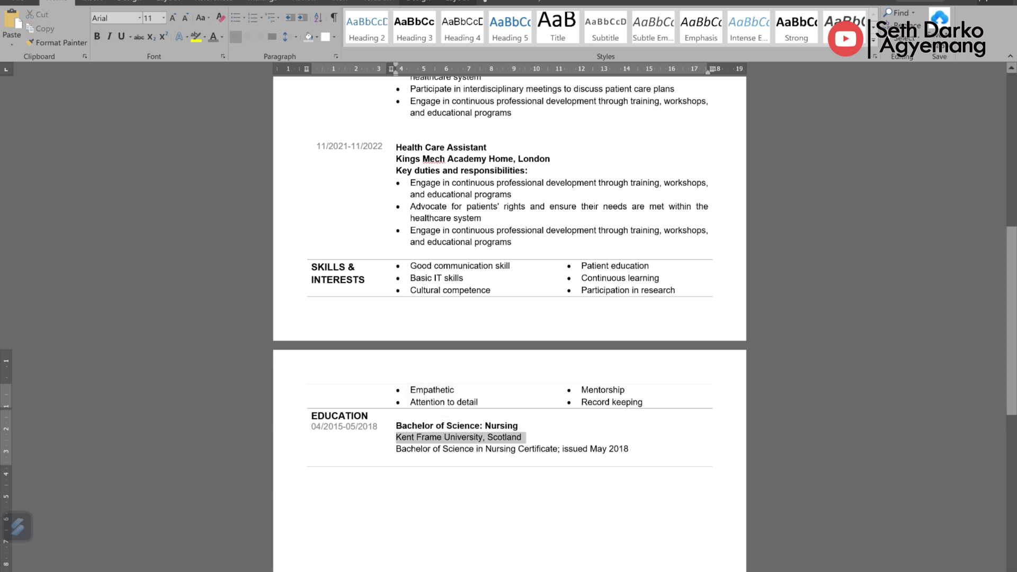
{"action": "key", "text": "ctrl+b"}
{"action": "left_click", "coordinate": [552, 413]}
{"action": "left_click", "coordinate": [530, 488]}
{"action": "scroll", "coordinate": [509, 318], "scroll_direction": "down", "scroll_amount": 3}
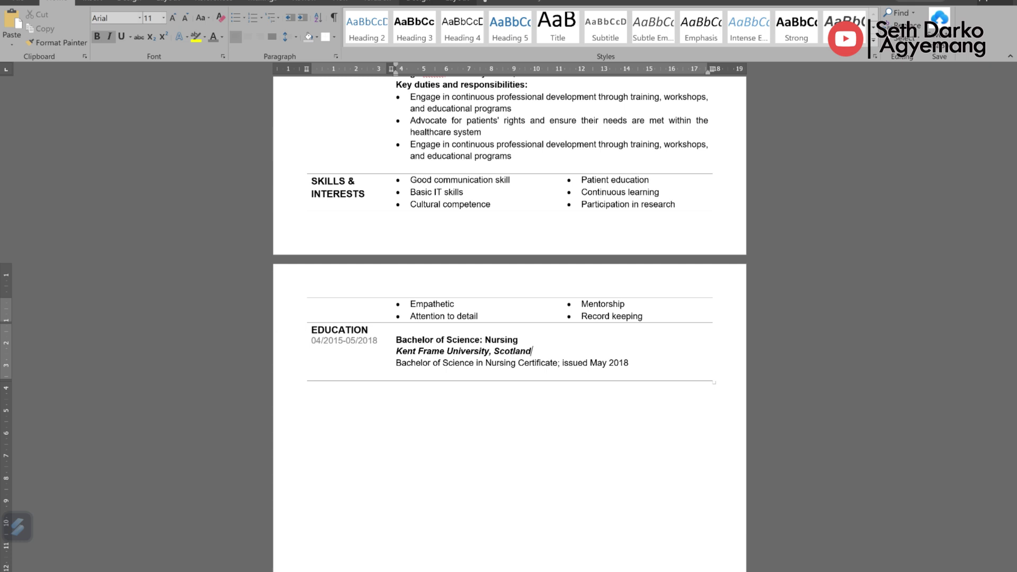
{"action": "key", "text": "Tab"}
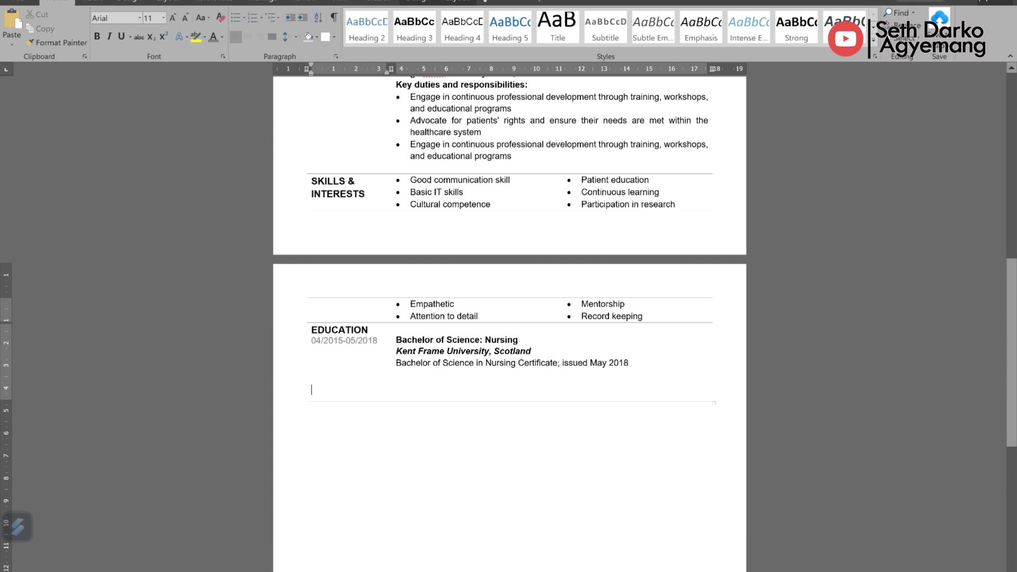
Step: Type 08/2010-09/2015, Diploma: Nursing, Koforidua Nursing and Midwifery Training College, Ghana, and the September 2015 certificate
{"action": "type", "text": "08/20"}
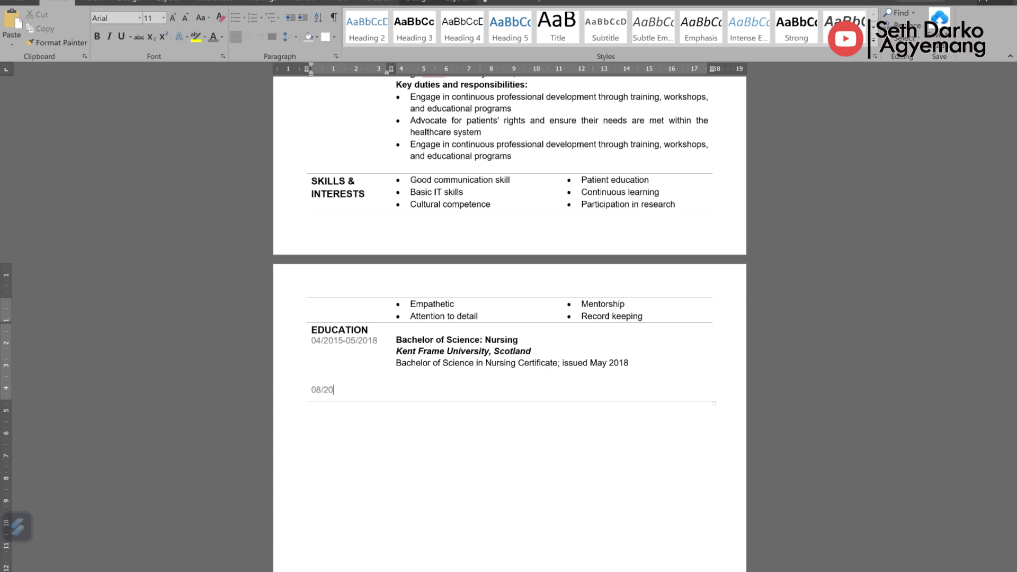
{"action": "type", "text": "10-09/2015"}
{"action": "key", "text": "Tab"}
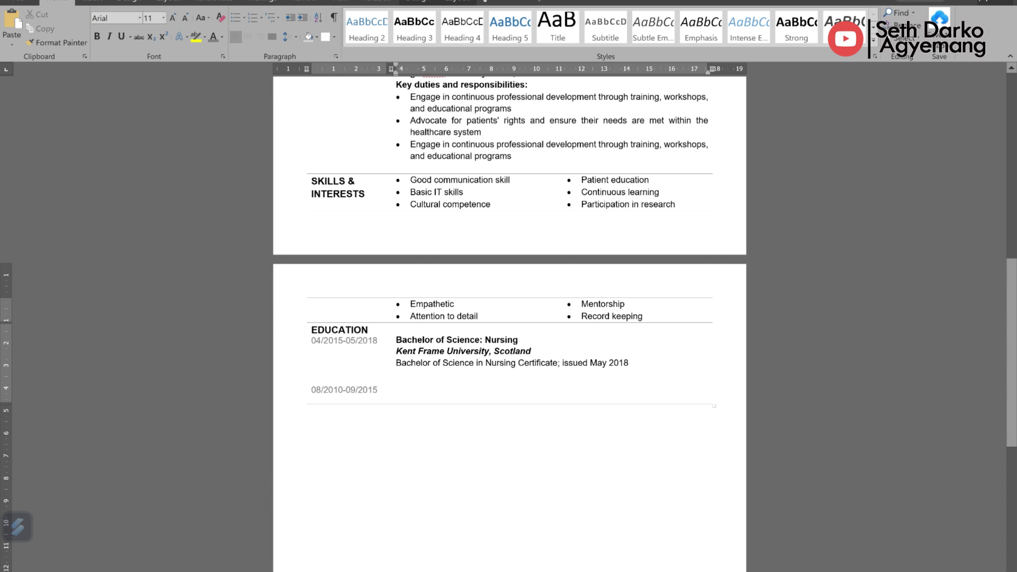
{"action": "type", "text": "Diploma: Nursing"}
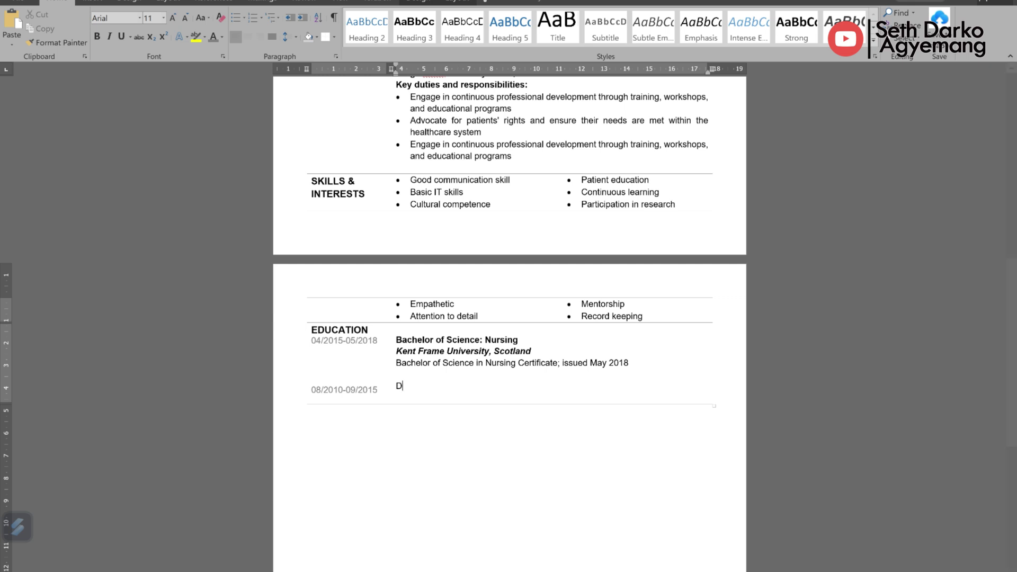
{"action": "key", "text": "Return"}
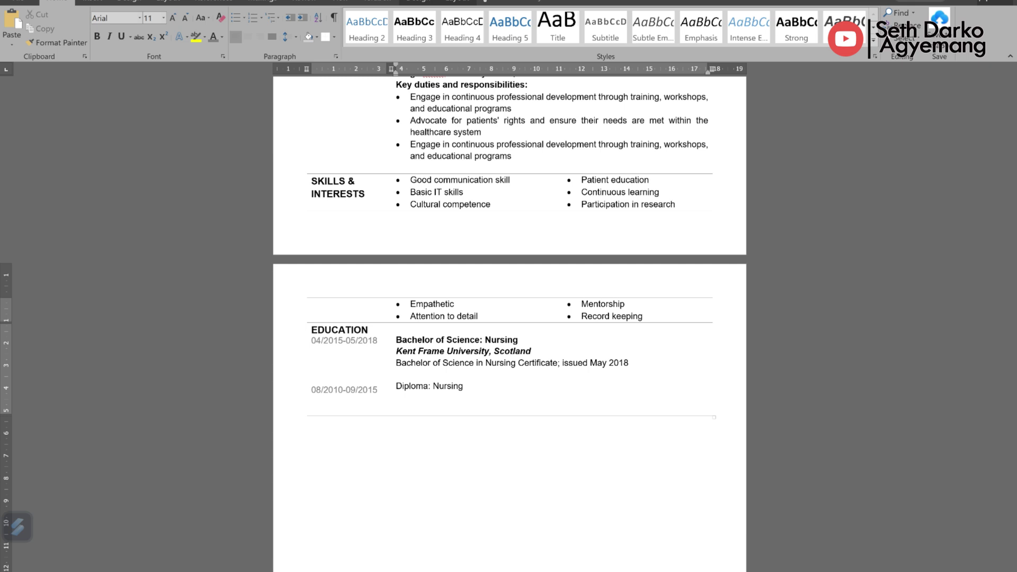
{"action": "type", "text": "Koforidua Nursing and Midwifery Training College"}
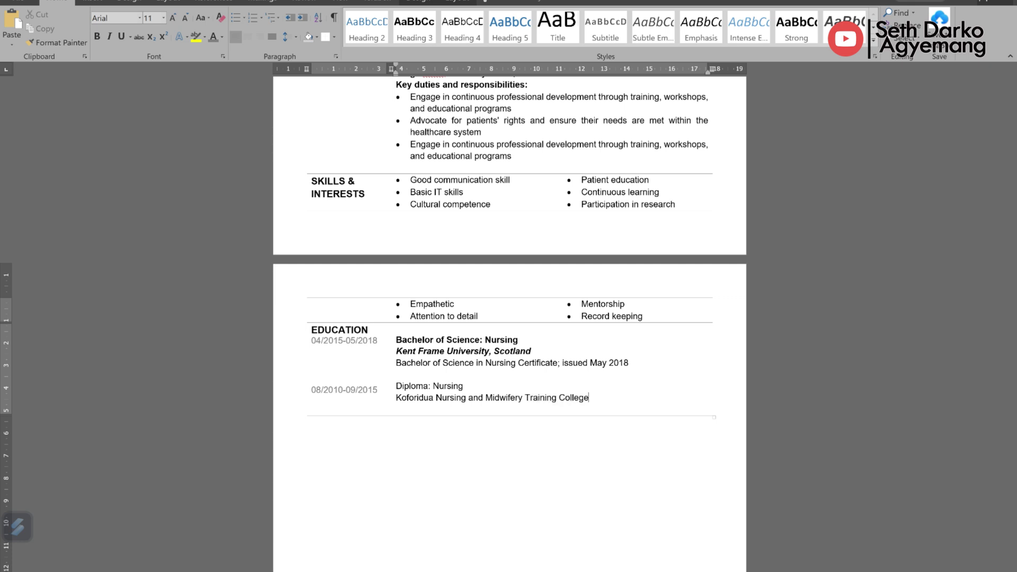
{"action": "key", "text": "Return"}
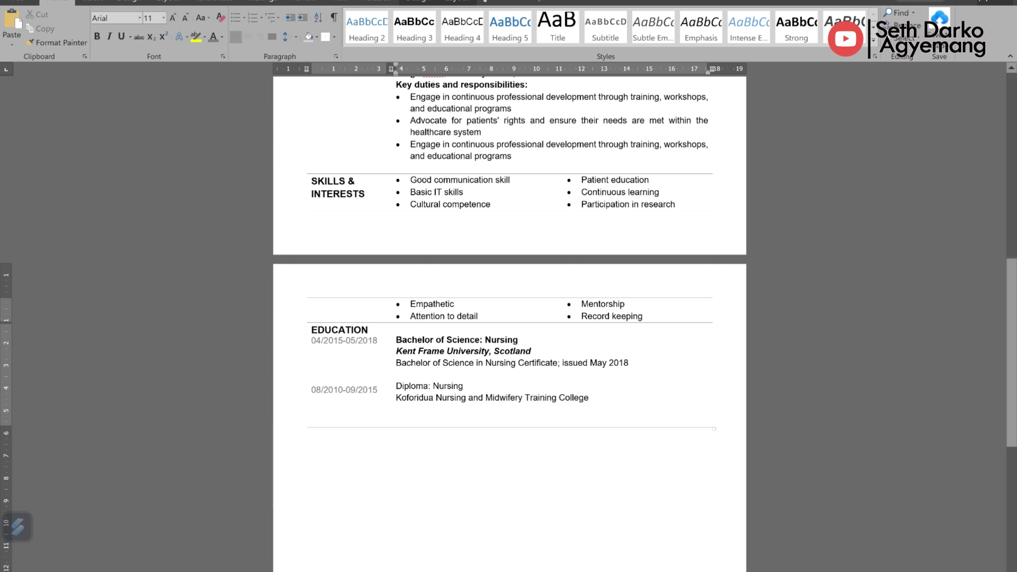
{"action": "type", "text": ", "}
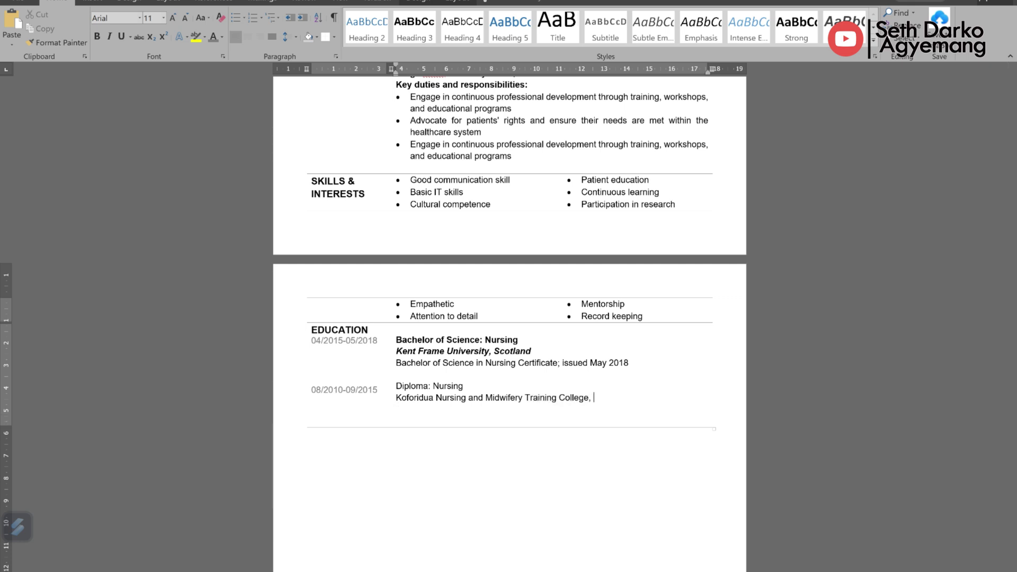
{"action": "type", "text": "Koforidua- Ghana"}
{"action": "key", "text": "Return"}
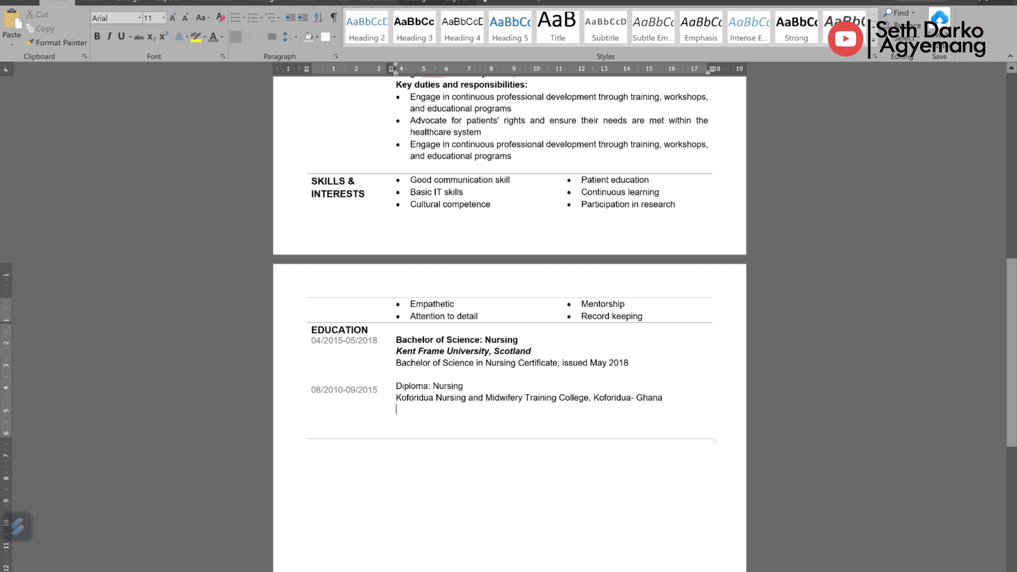
{"action": "type", "text": "Di"}
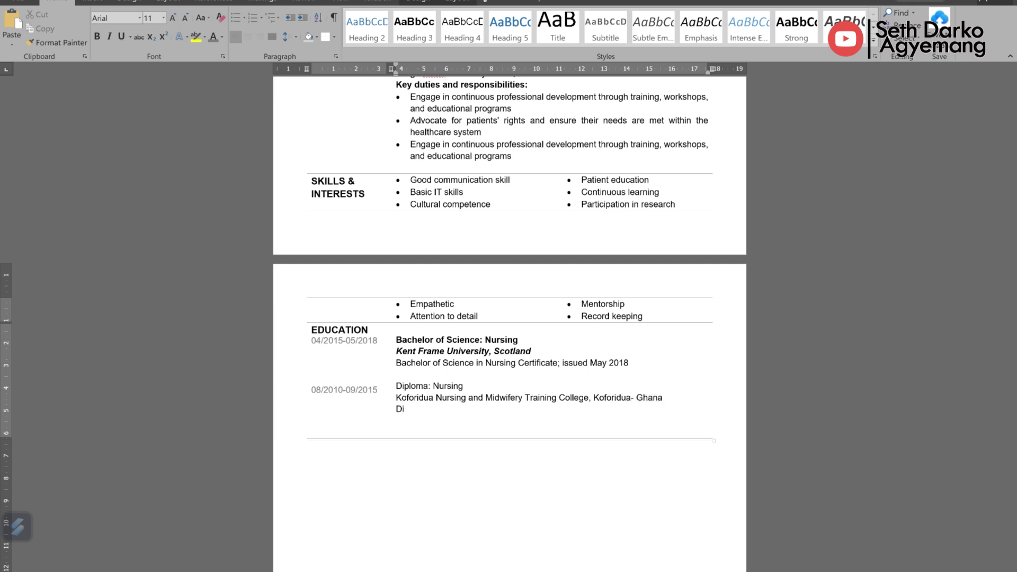
{"action": "type", "text": "ploma in Nursing Certifica"}
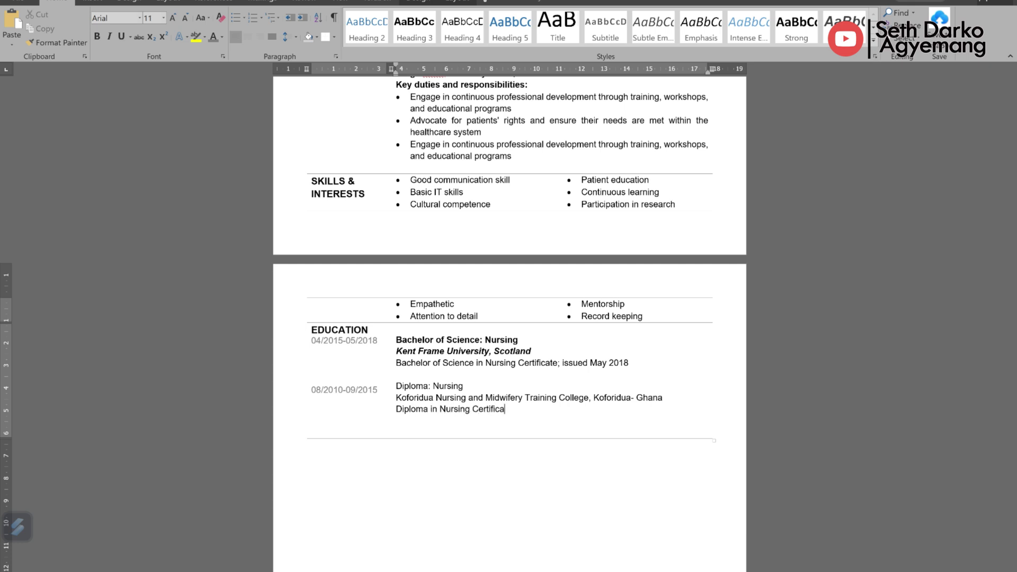
{"action": "type", "text": "te; Issued in September 2015"}
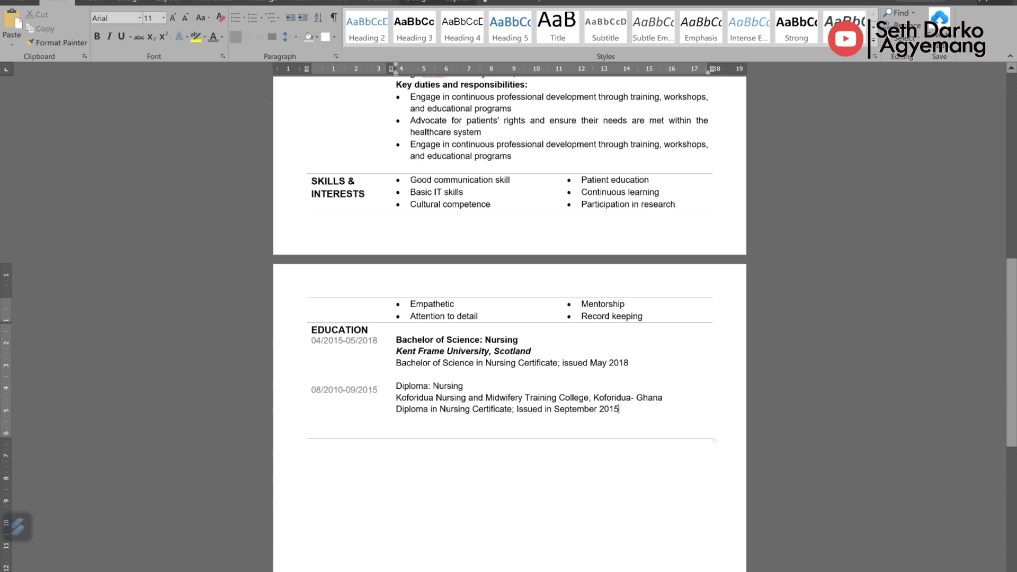
Step: Make the Diploma: Nursing title bold and the Koforidua college line bold italic
{"action": "left_click_drag", "start_coordinate": [465, 387], "coordinate": [667, 397]}
{"action": "key", "text": "ctrl+b"}
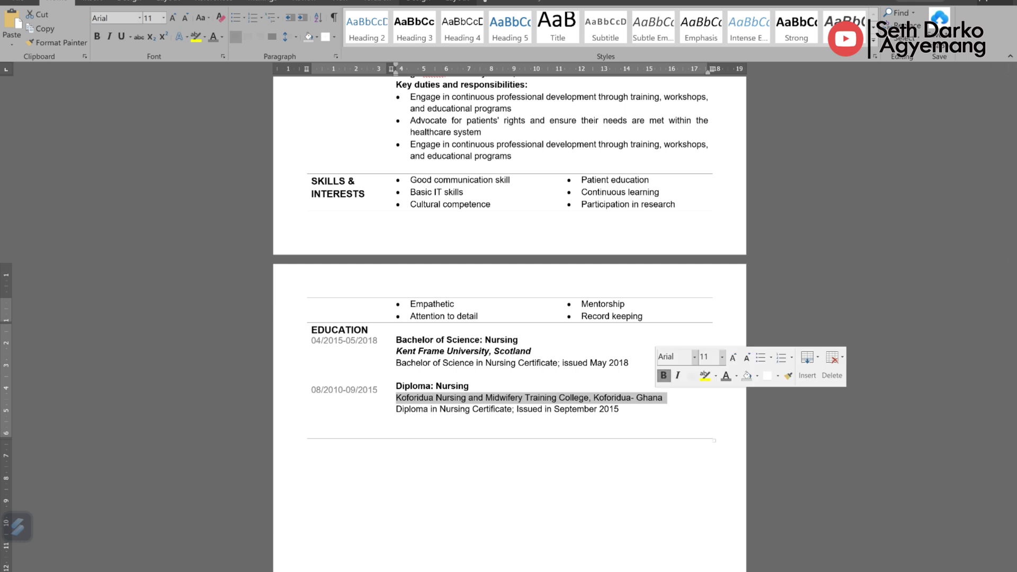
{"action": "key", "text": "ctrl+b"}
{"action": "key", "text": "ctrl+i"}
{"action": "left_click", "coordinate": [615, 409]}
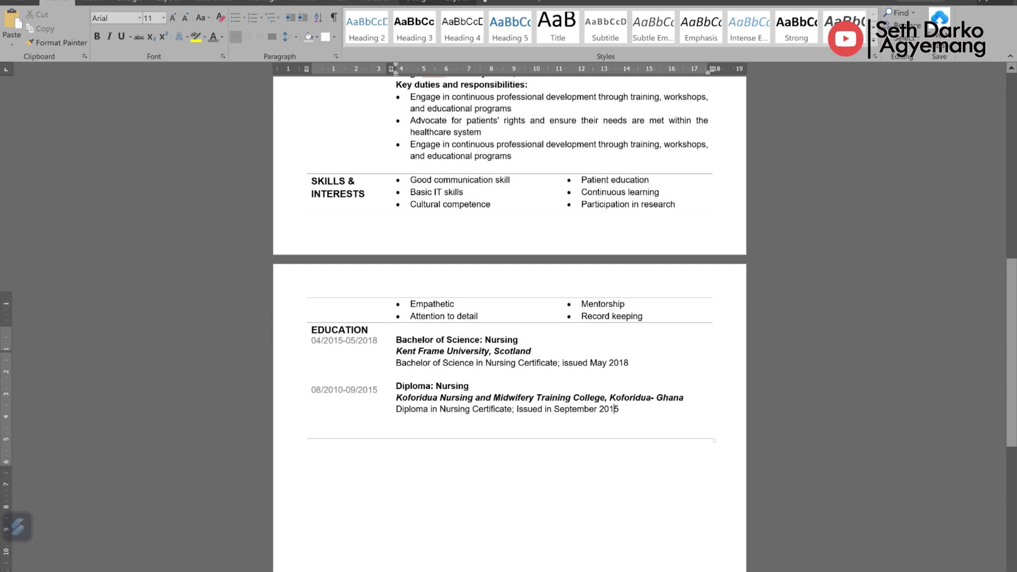
{"action": "scroll", "coordinate": [615, 409], "scroll_direction": "up", "scroll_amount": 15}
{"action": "scroll", "coordinate": [509, 318], "scroll_direction": "down", "scroll_amount": 15}
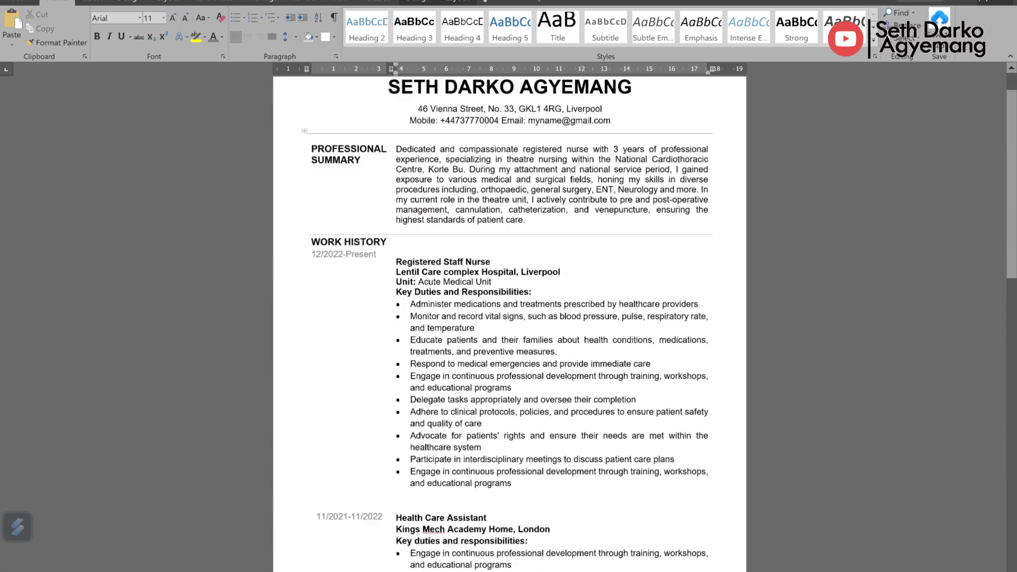
{"action": "scroll", "coordinate": [510, 317], "scroll_direction": "down", "scroll_amount": 2}
{"action": "scroll", "coordinate": [509, 318], "scroll_direction": "up", "scroll_amount": 3}
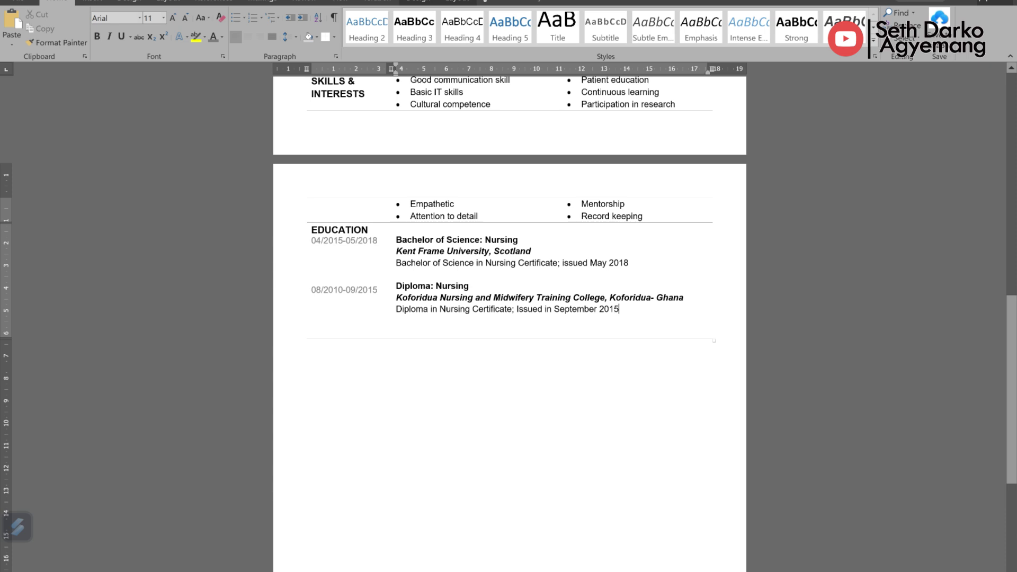
Step: In a new row, enter 01/2007-07/2010 with the WASSCE: General Science title and Marginal Senior High School
{"action": "key", "text": "Tab"}
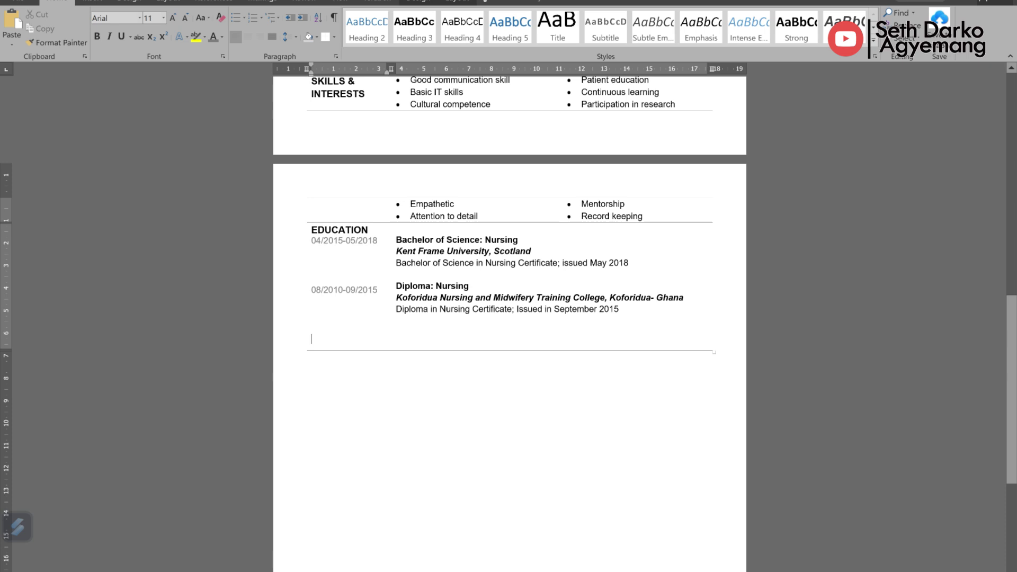
{"action": "type", "text": "01/2007-07/201"}
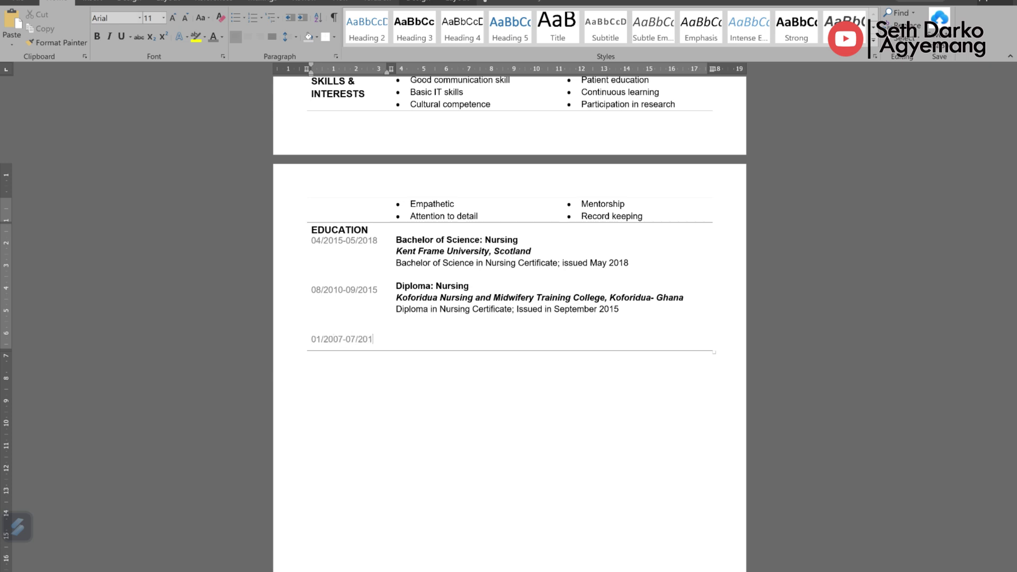
{"action": "type", "text": "0"}
{"action": "key", "text": "Tab"}
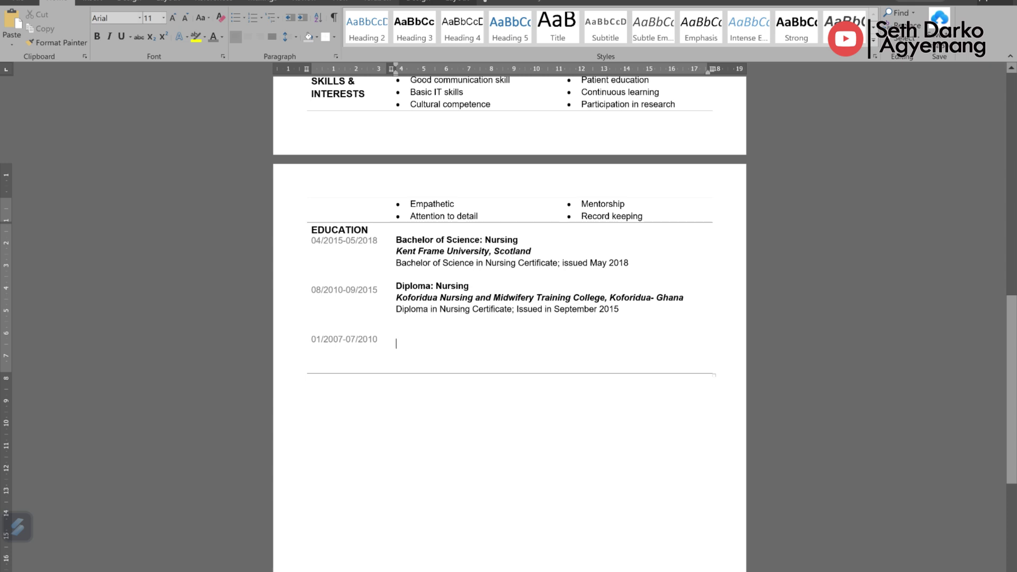
{"action": "type", "text": "West Aff"}
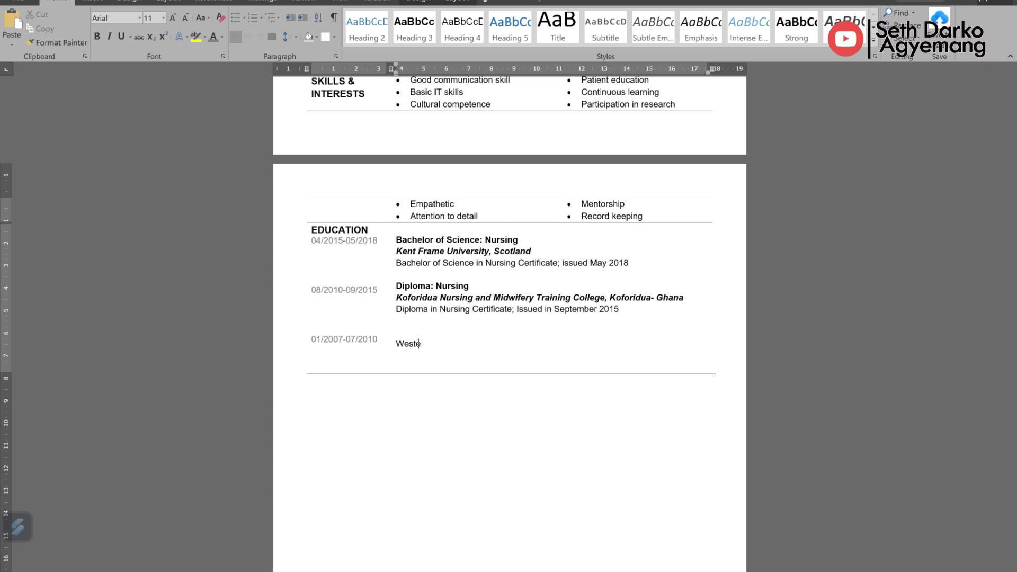
{"action": "key", "text": "BackSpace"}
{"action": "type", "text": "rican Senior School Exam"}
{"action": "type", "text": "ination (WASSCE)"}
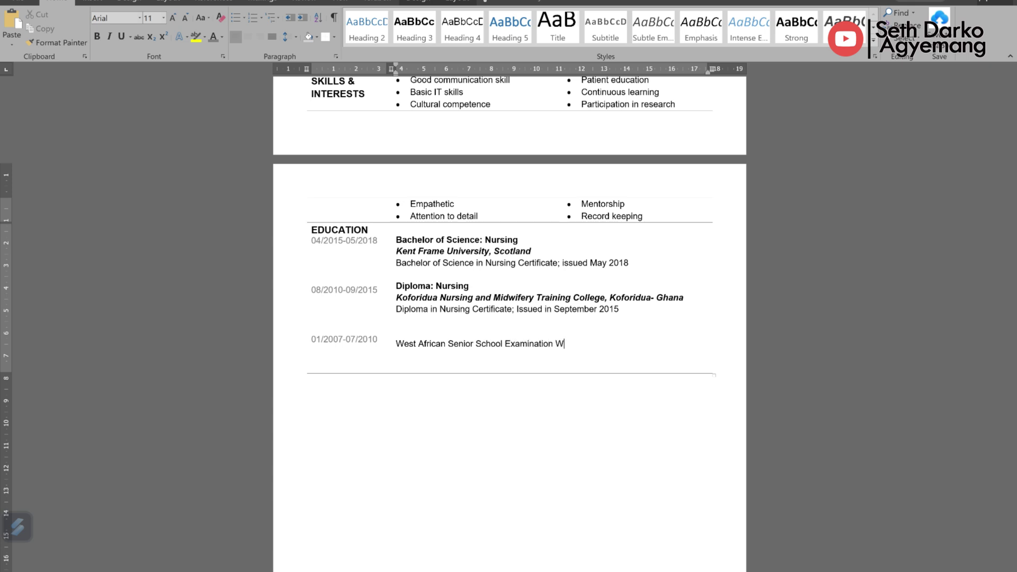
{"action": "type", "text": ": General Science"}
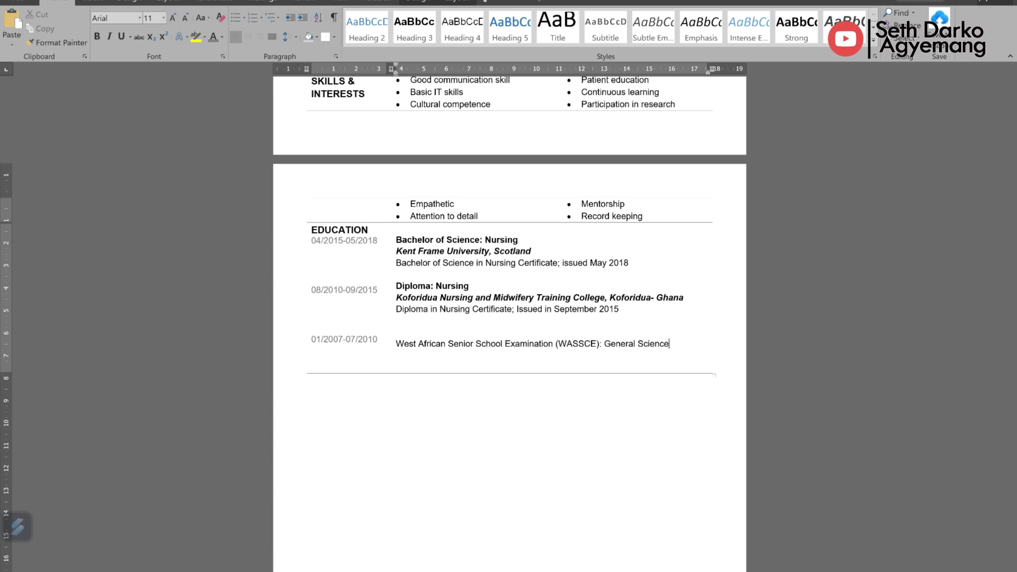
{"action": "type", "text": " Marginal Senior High School, Ko"}
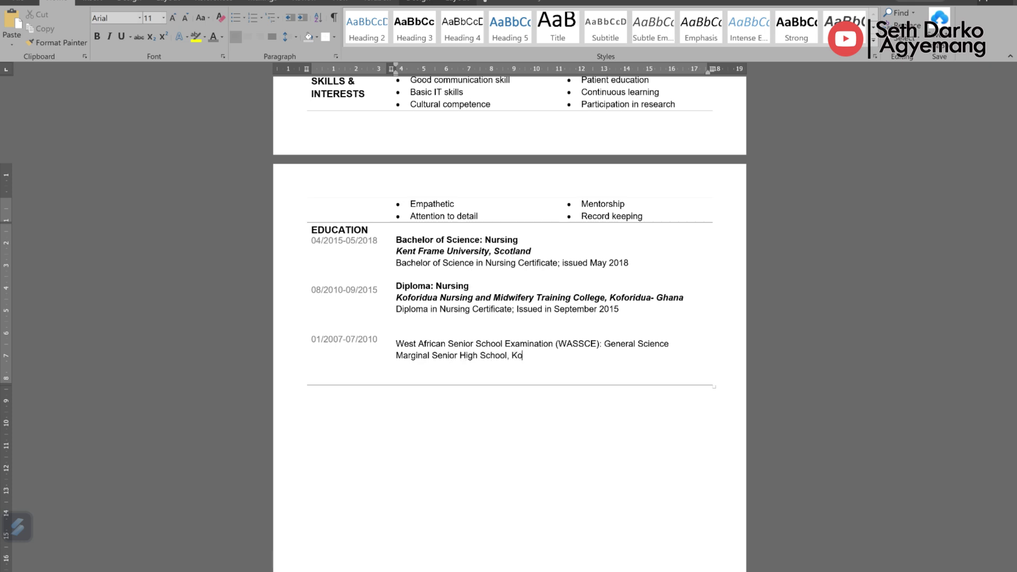
{"action": "type", "text": "foridua- Ghana"}
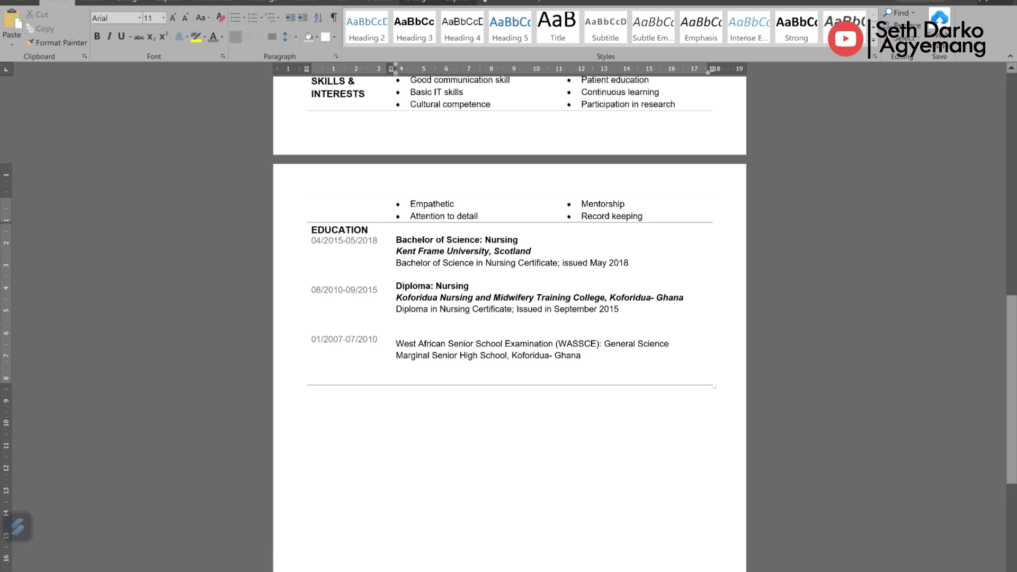
Step: Bold the WASSCE title, add 'WASSCE certificate: issued July 2010', and make the school line bold italic
{"action": "left_click_drag", "start_coordinate": [312, 339], "coordinate": [377, 339]}
{"action": "left_click_drag", "start_coordinate": [396, 344], "coordinate": [673, 345]}
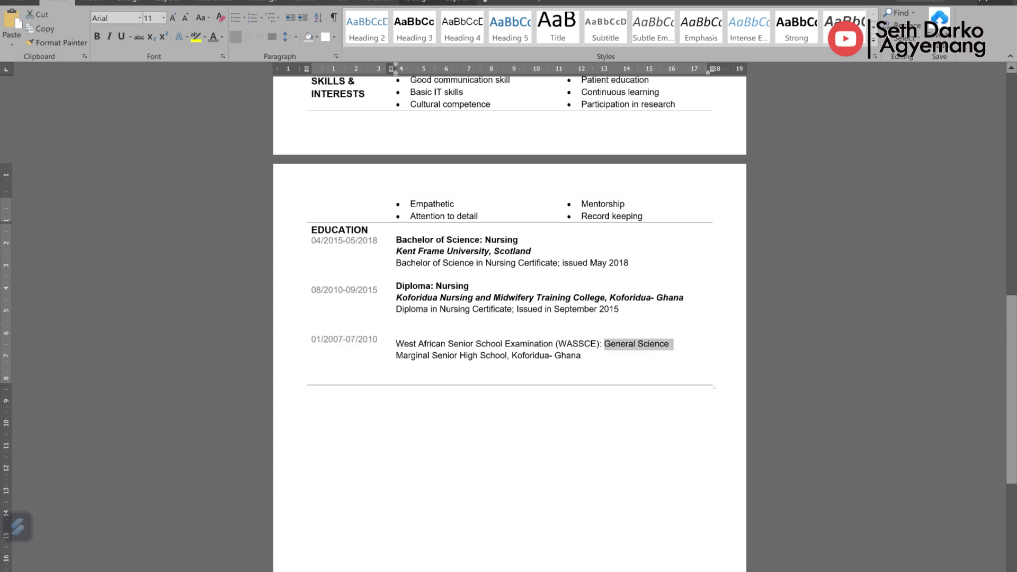
{"action": "left_click_drag", "start_coordinate": [397, 355], "coordinate": [585, 356]}
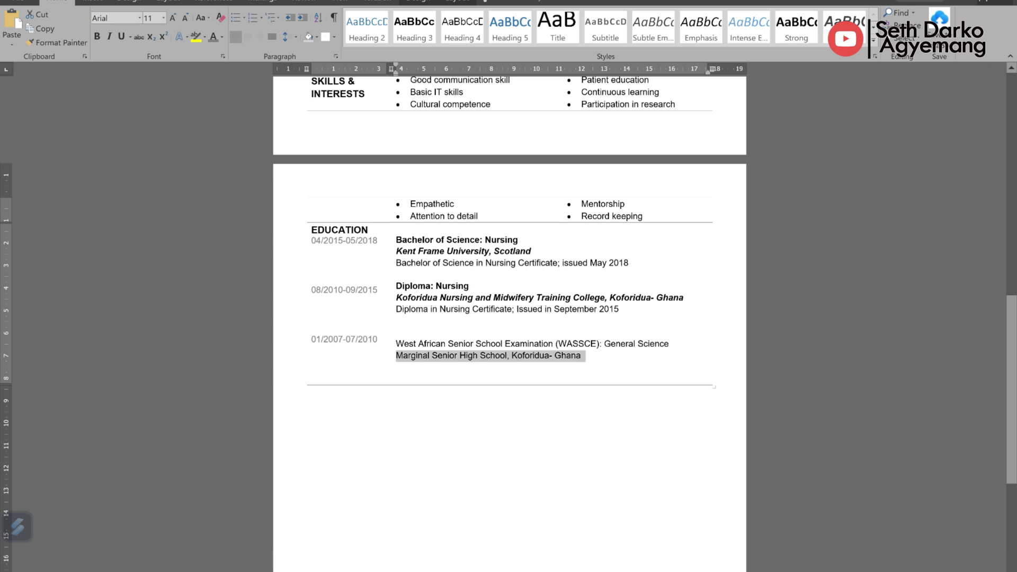
{"action": "left_click_drag", "start_coordinate": [397, 344], "coordinate": [674, 345]}
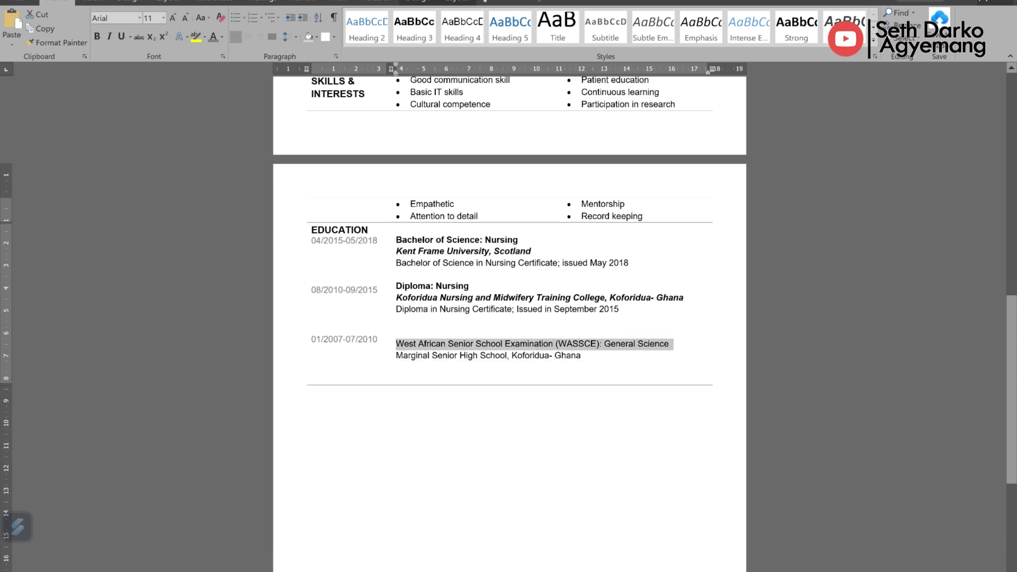
{"action": "key", "text": "ctrl+b"}
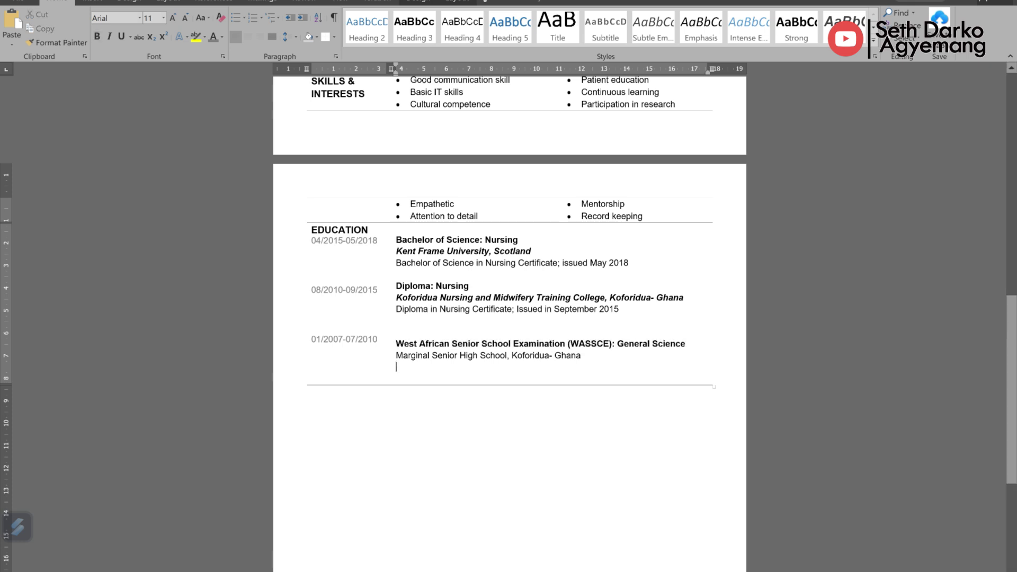
{"action": "type", "text": "WASSCE certi"}
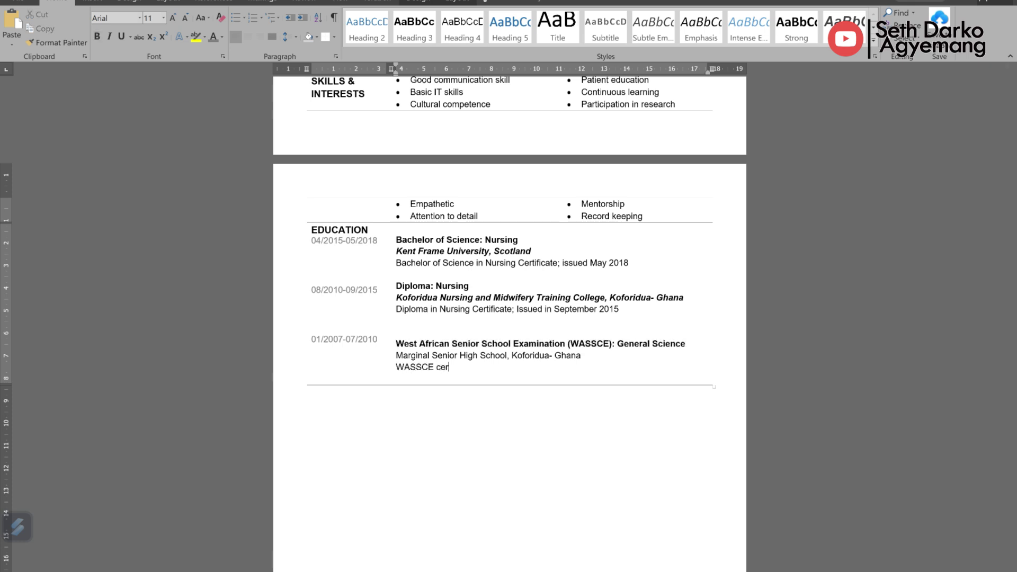
{"action": "type", "text": "ficate: issued July 2010"}
{"action": "left_click_drag", "start_coordinate": [397, 356], "coordinate": [585, 356]}
{"action": "key", "text": "ctrl+b"}
{"action": "key", "text": "ctrl+i"}
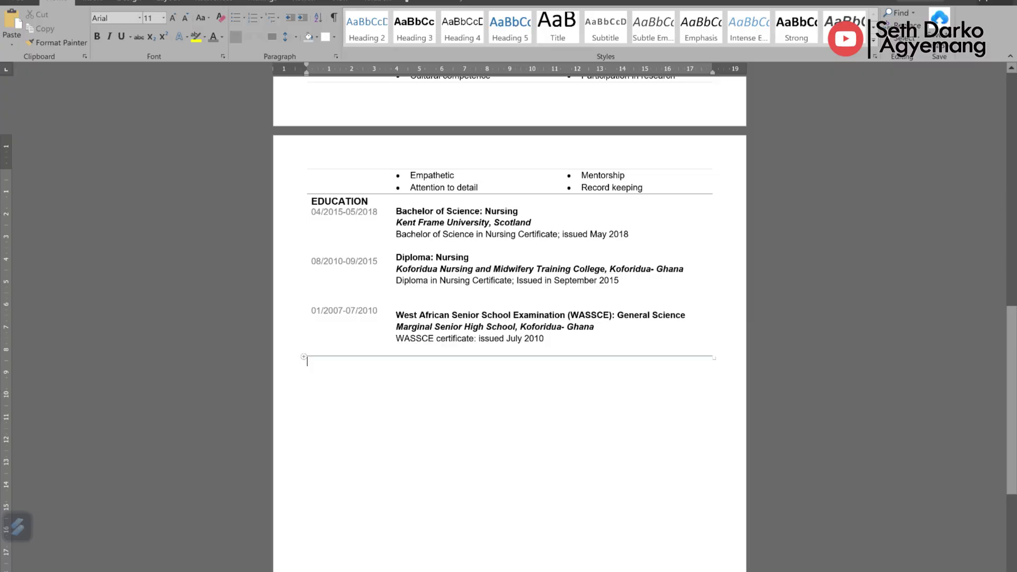
Step: Type the two-line heading AFFILIATIONS & CERTIFICATIONS in the new row
{"action": "left_click", "coordinate": [312, 364]}
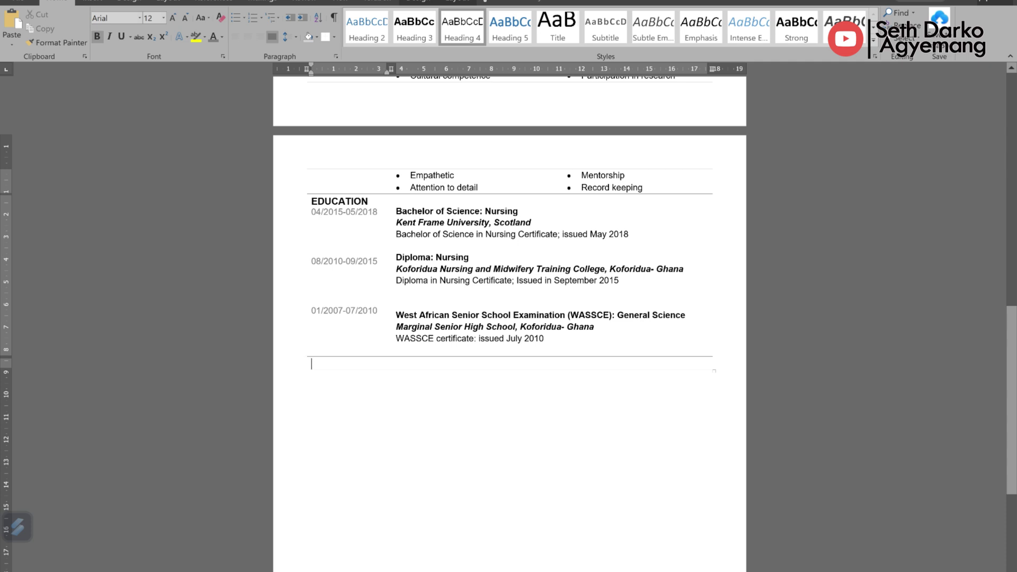
{"action": "type", "text": "AFFILIATIONS &"}
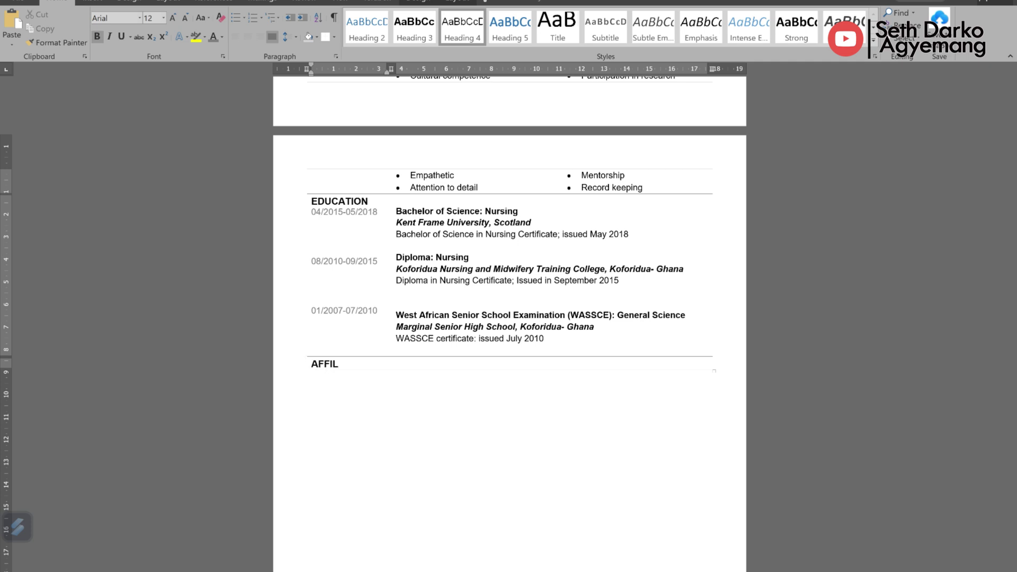
{"action": "key", "text": "Return"}
{"action": "type", "text": "CERTIFICATIONS"}
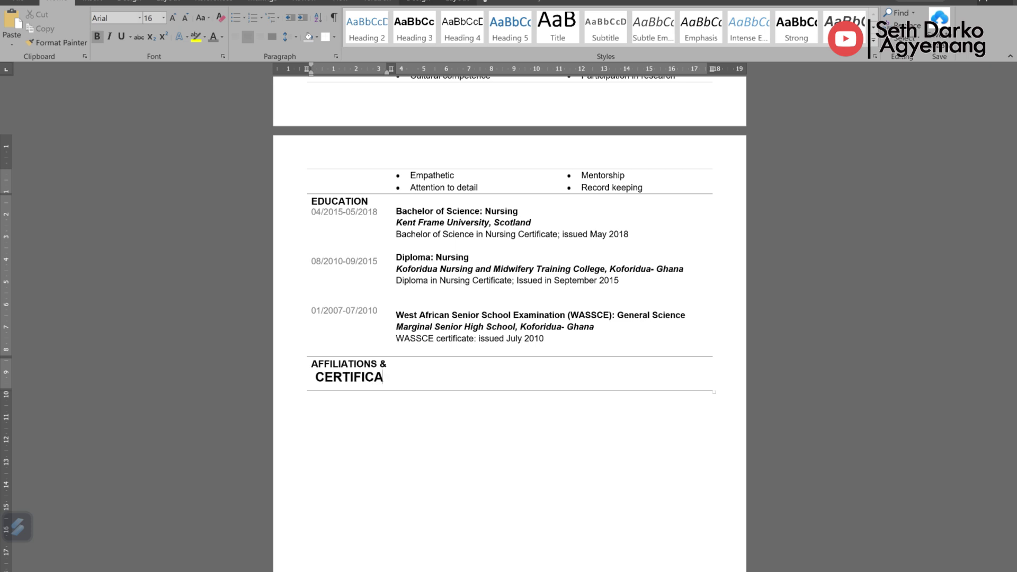
{"action": "key", "text": "ctrl+shift+Left"}
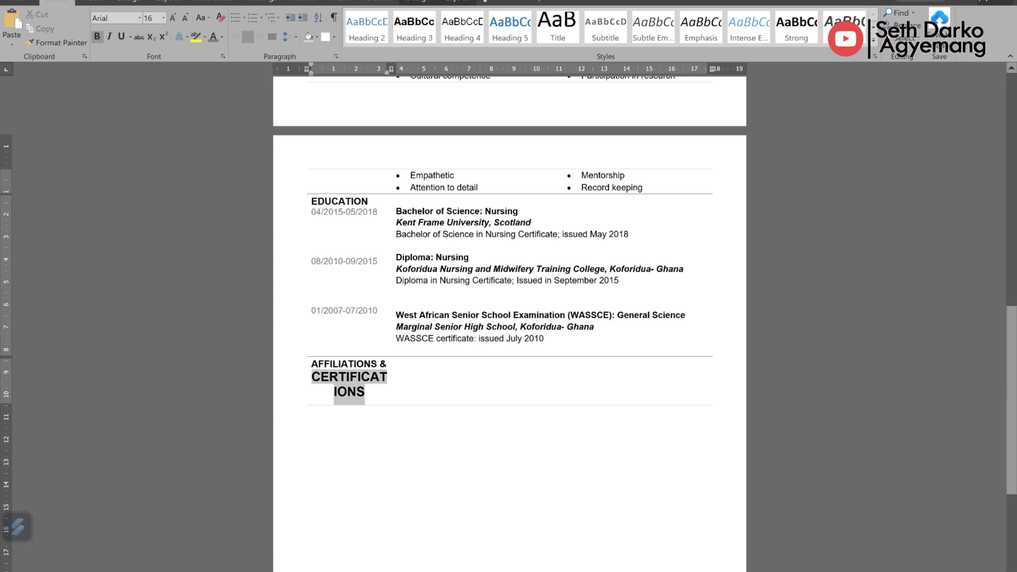
{"action": "key", "text": "shift+Up"}
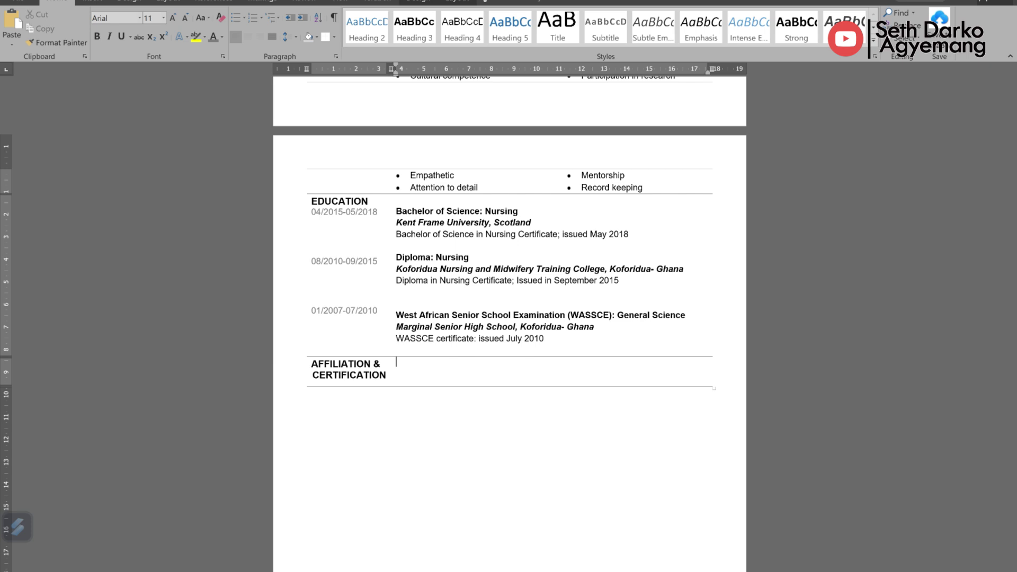
Step: Add the date 06/2021-present below the heading, unbolded and changed to lowercase
{"action": "key", "text": "Left"}
{"action": "key", "text": "Return"}
{"action": "type", "text": "06/"}
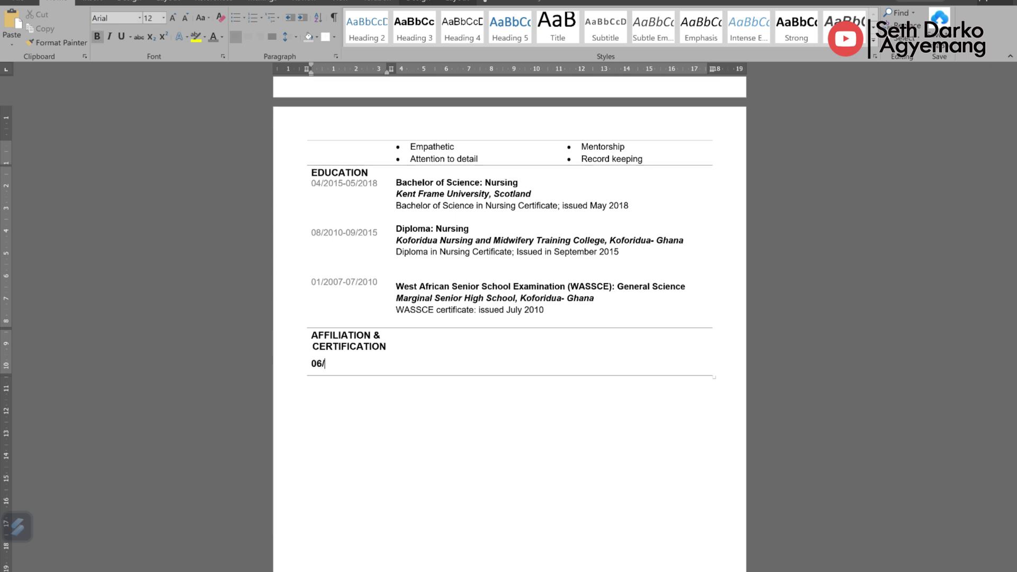
{"action": "type", "text": "2021-PRESENT"}
{"action": "triple_click", "coordinate": [366, 369]}
{"action": "key", "text": "ctrl+b"}
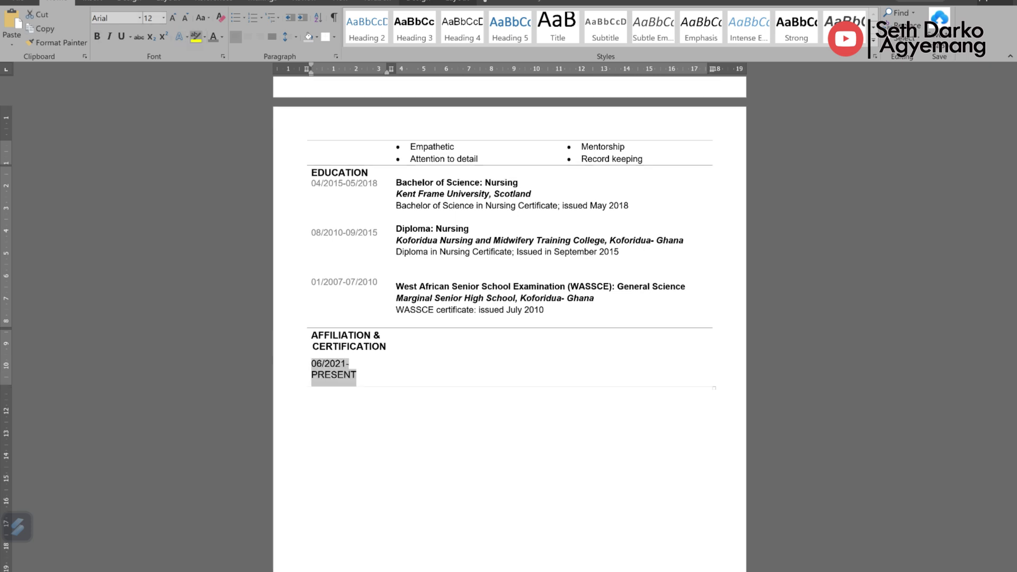
{"action": "left_click", "coordinate": [204, 17]}
{"action": "key", "text": "Escape"}
{"action": "key", "text": "shift+F3"}
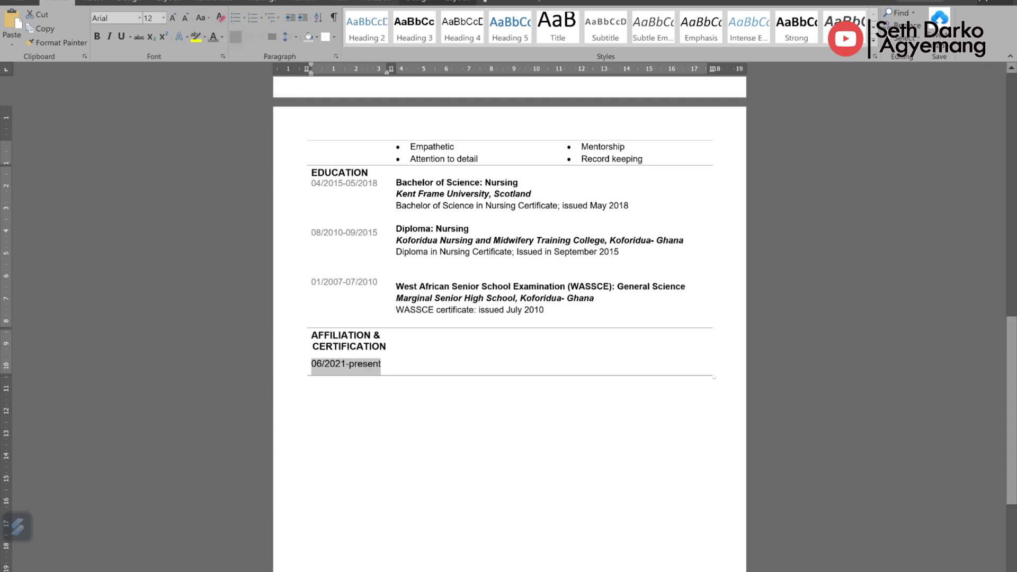
{"action": "left_click", "coordinate": [381, 364]}
Step: List Royal College of Nursing (RCN) with its membership number, then Ghana Registered Nurses and Midwives Association
{"action": "key", "text": "Tab"}
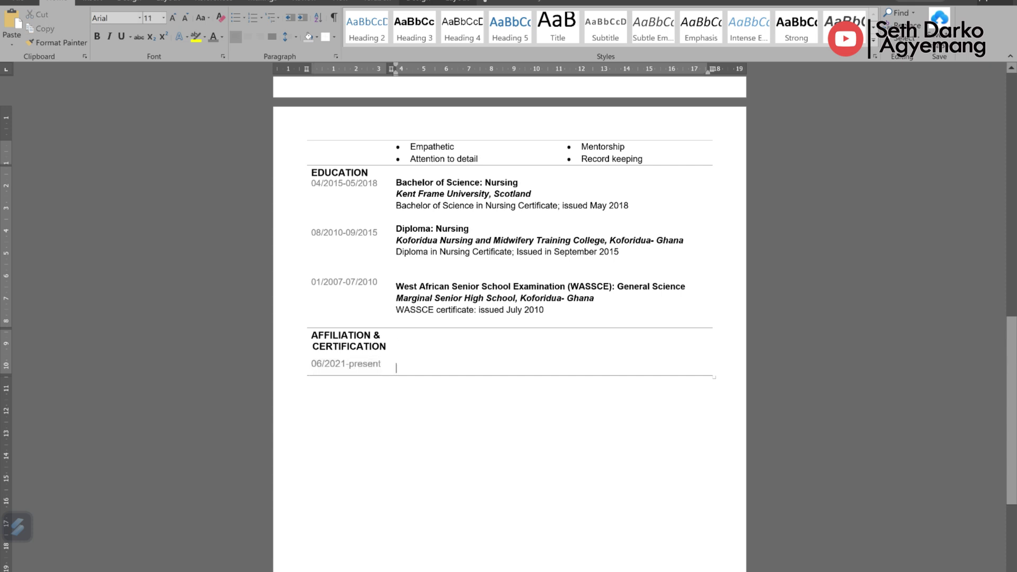
{"action": "type", "text": "R"}
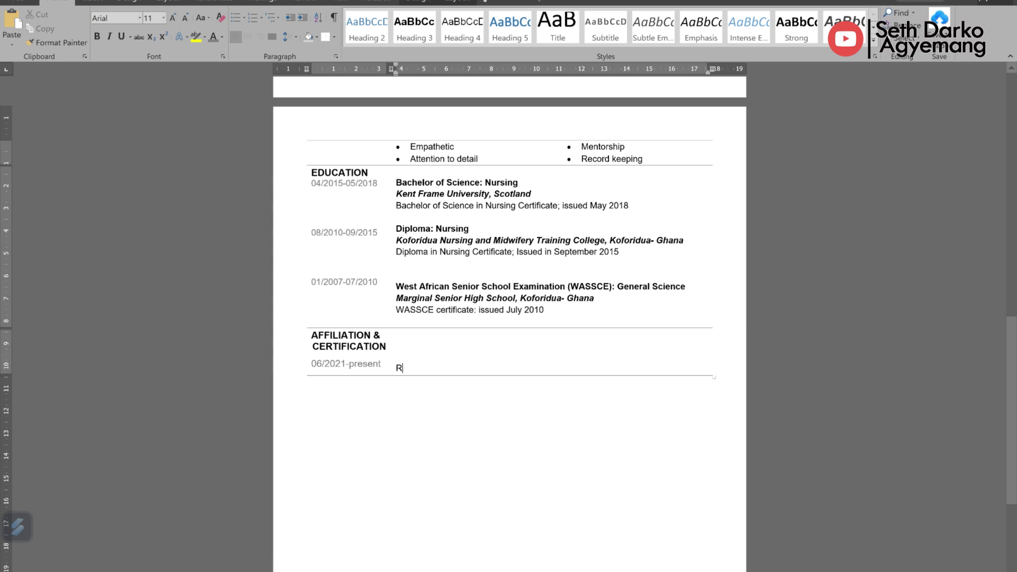
{"action": "type", "text": "oyal "}
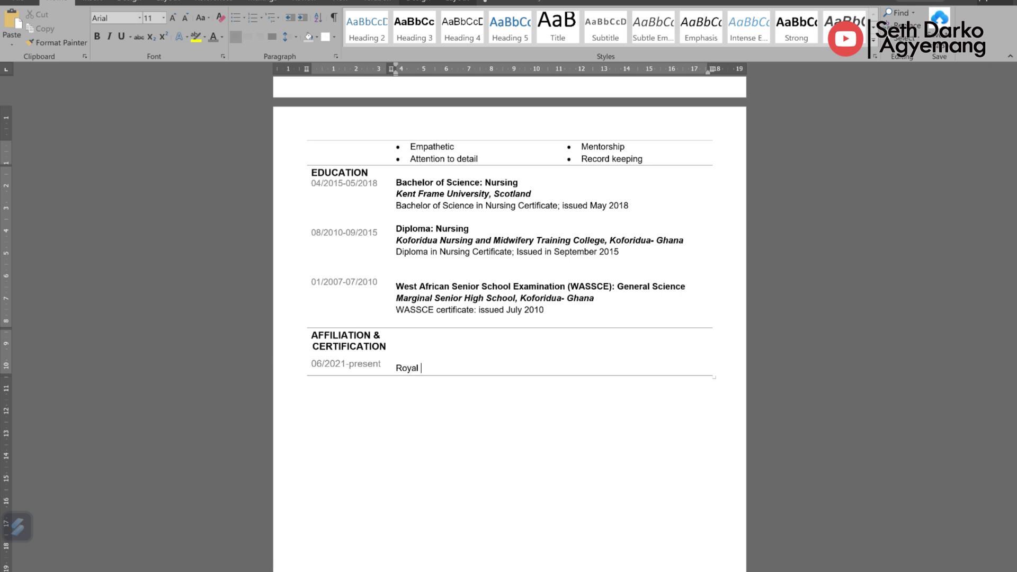
{"action": "type", "text": "College of Nursing (RCN)"}
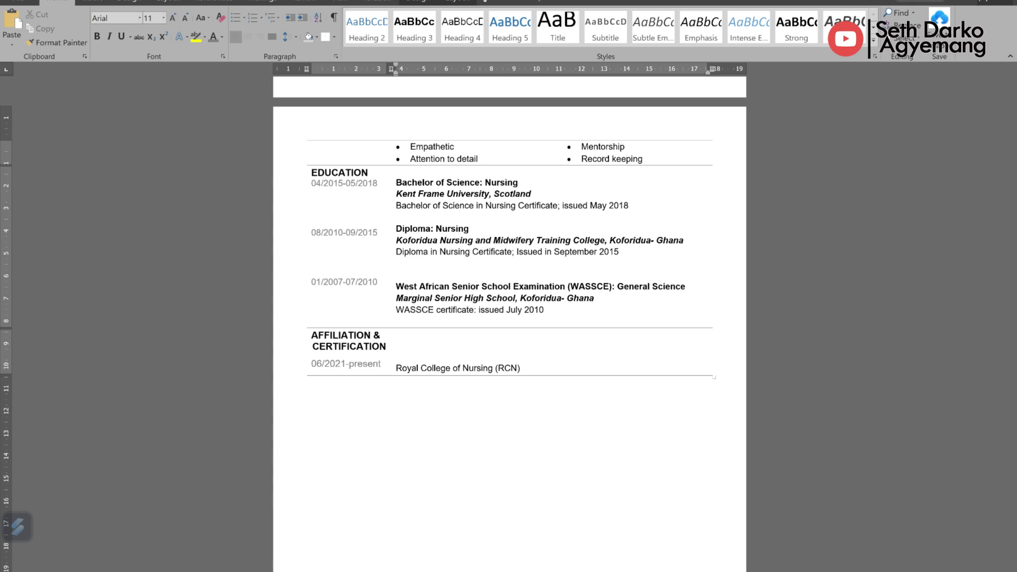
{"action": "key", "text": "Return"}
{"action": "type", "text": "Me"}
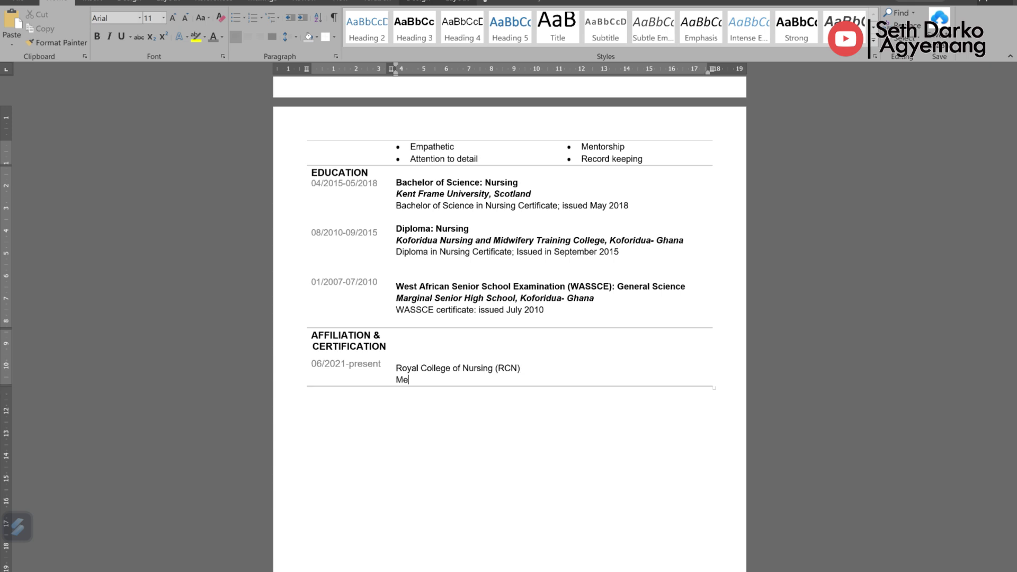
{"action": "type", "text": "mbership No. 324555"}
{"action": "key", "text": "Return"}
{"action": "key", "text": "Return"}
{"action": "type", "text": "Ghana"}
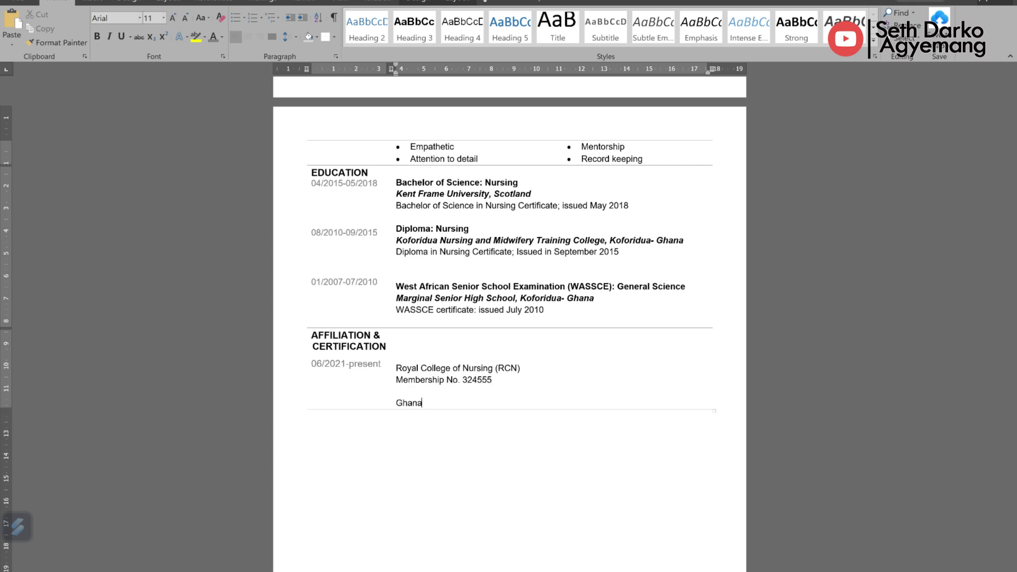
{"action": "type", "text": " Registered Nurses and Midwives Association"}
{"action": "key", "text": "Return"}
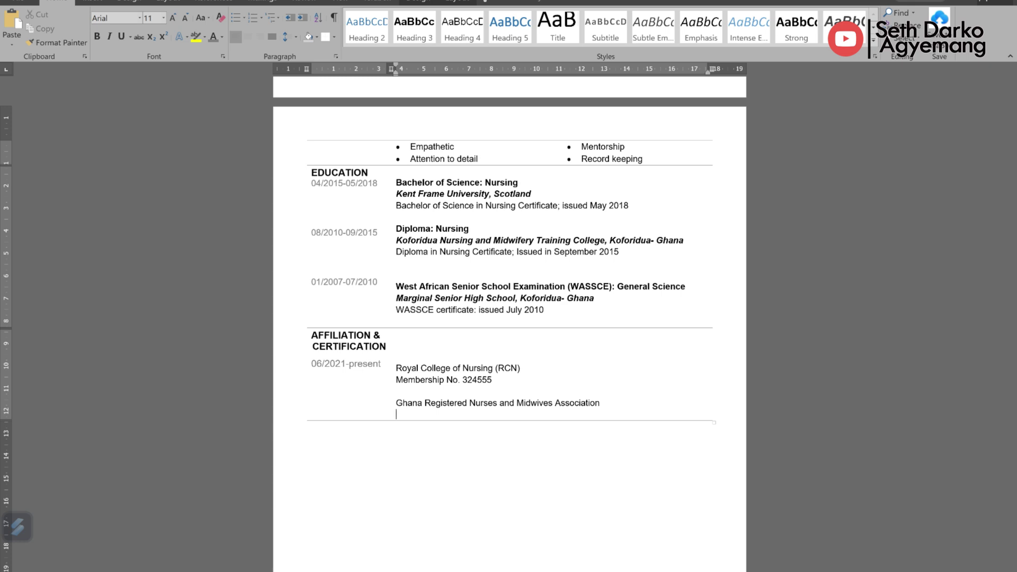
Step: Date the Ghana association entry 08/2010-05/2021
{"action": "left_click", "coordinate": [317, 364]}
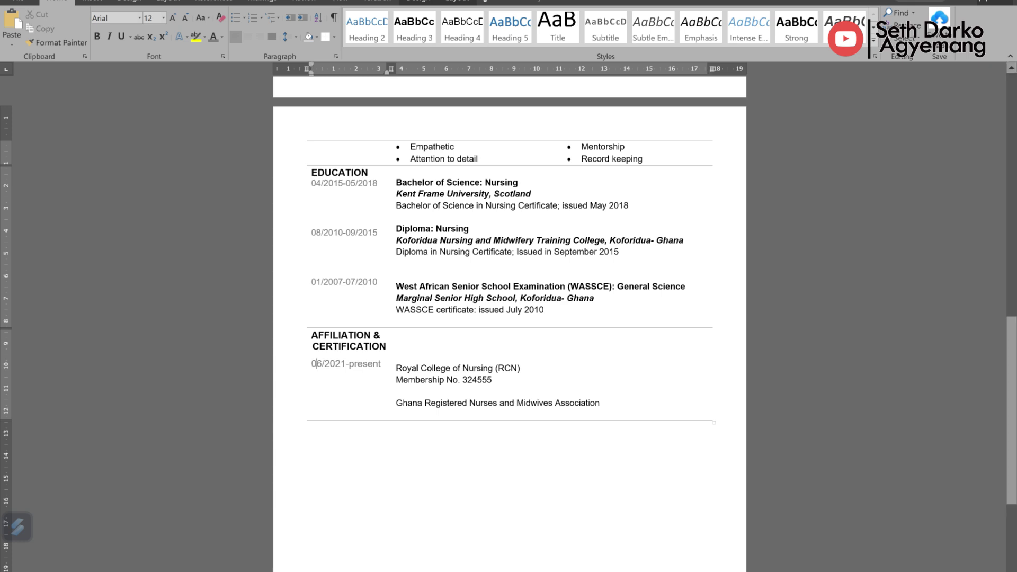
{"action": "left_click", "coordinate": [318, 398]}
{"action": "type", "text": "08"}
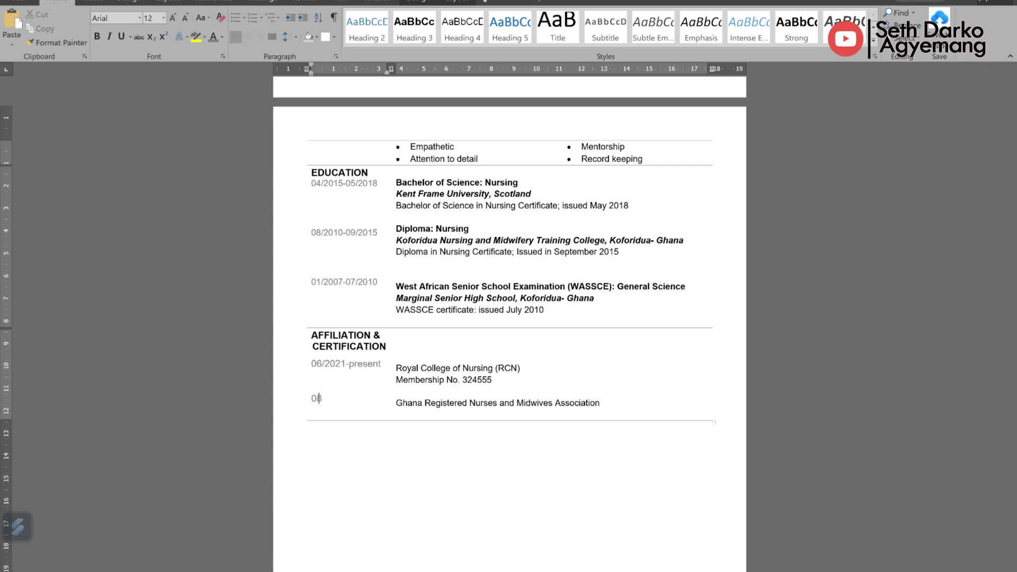
{"action": "type", "text": "/2012"}
{"action": "key", "text": "BackSpace"}
{"action": "type", "text": "0-05/2021"}
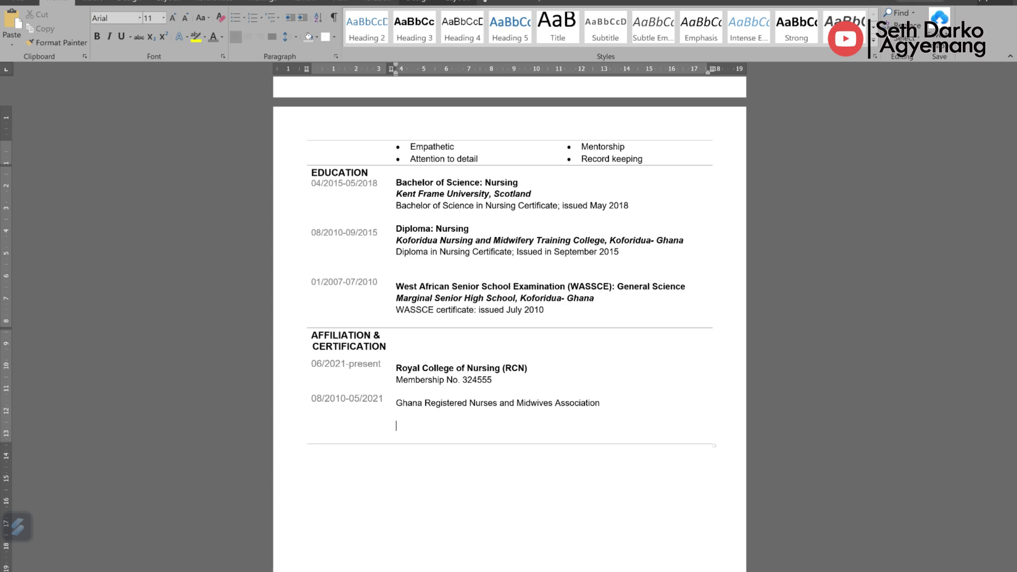
Step: Add Nursing and Midwifery Council Ghana with its RGN certificate number, dated 07/2009-05/2021
{"action": "type", "text": "Nursing and Midwifery Council Ghana"}
{"action": "key", "text": "Return"}
{"action": "type", "text": "regis"}
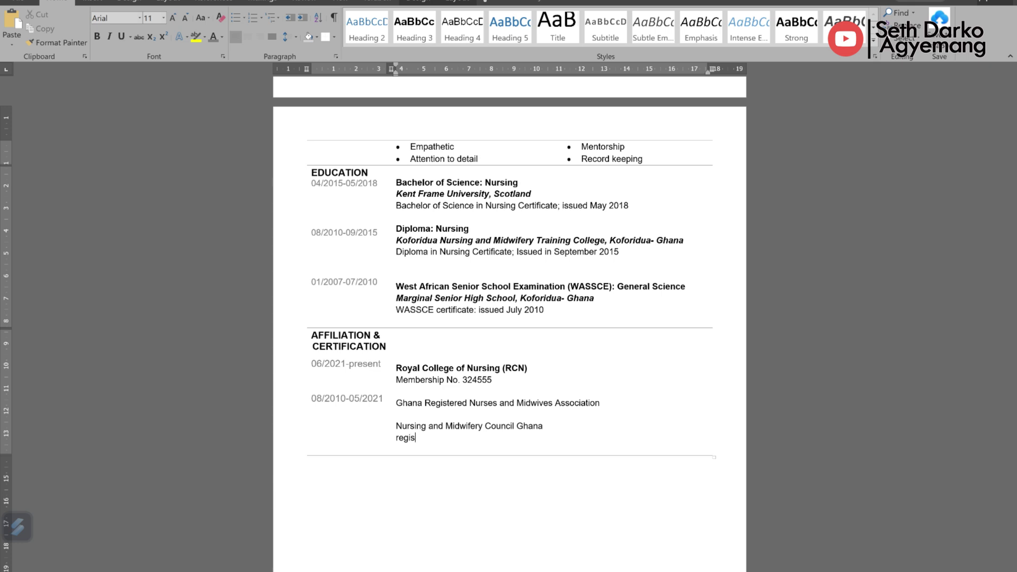
{"action": "type", "text": "tered Nursing Certifcate, "}
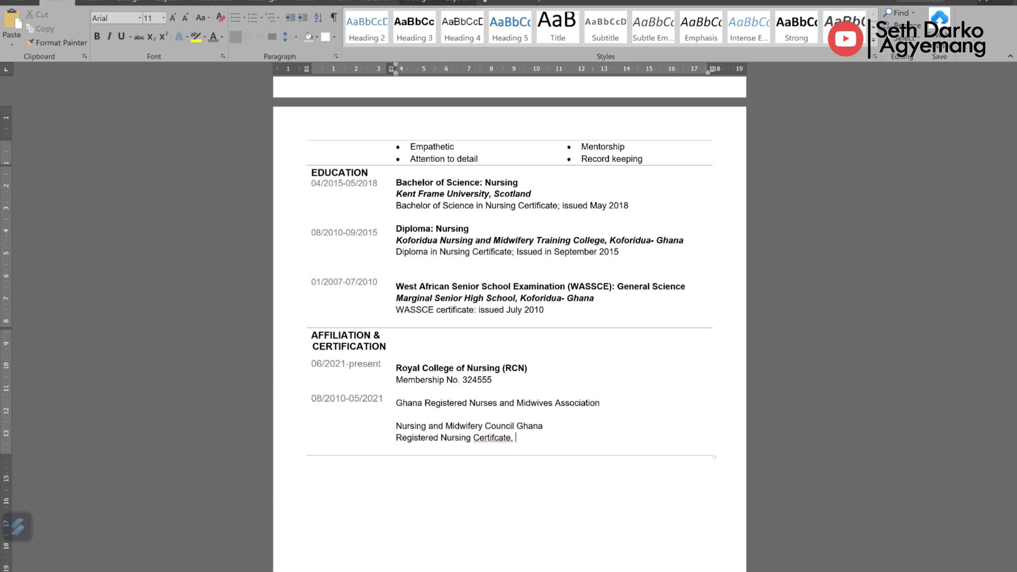
{"action": "key", "text": "Return"}
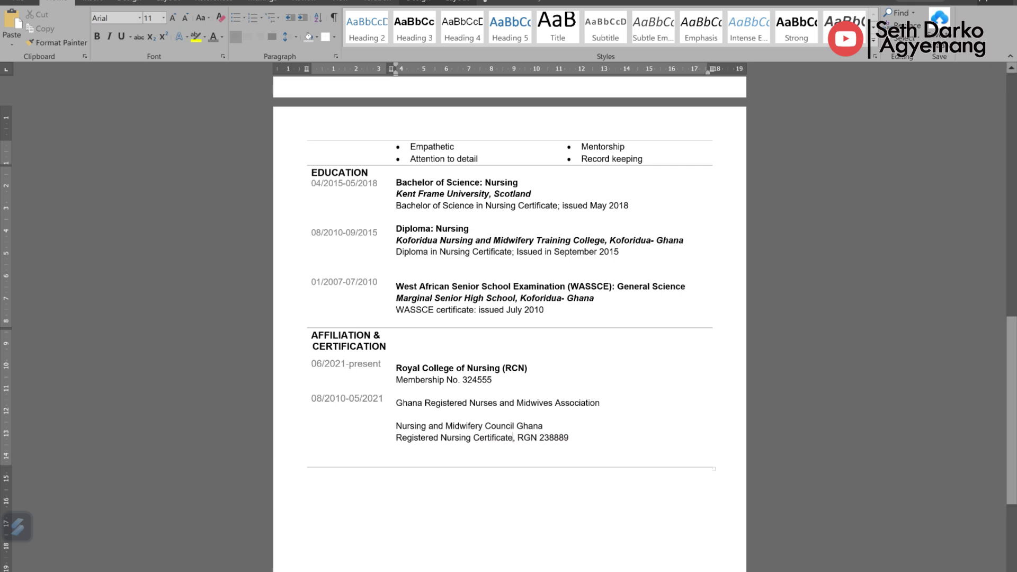
{"action": "left_click", "coordinate": [384, 399]}
{"action": "key", "text": "Down"}
{"action": "key", "text": "Down"}
{"action": "type", "text": "07/2"}
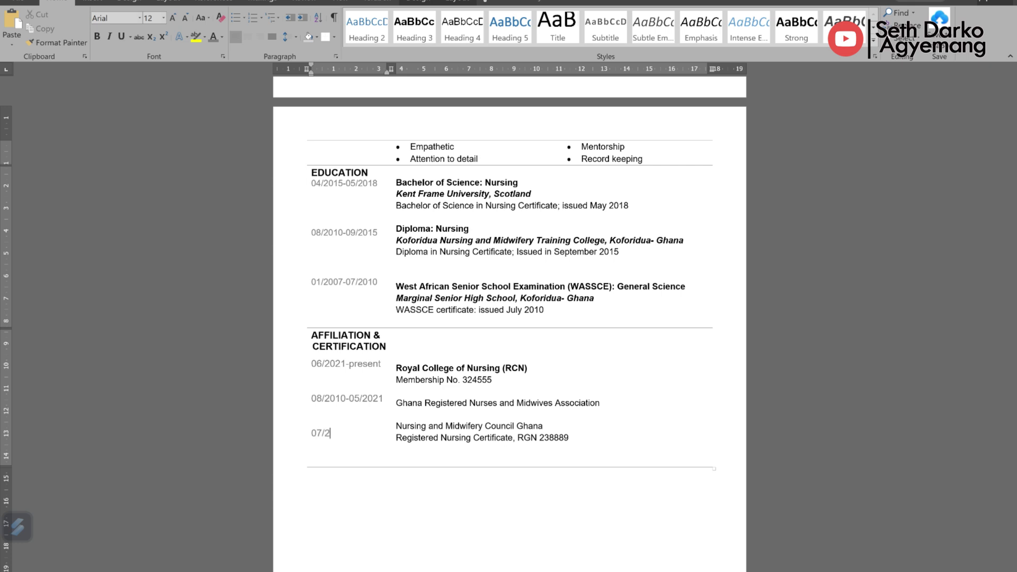
{"action": "type", "text": "009-"}
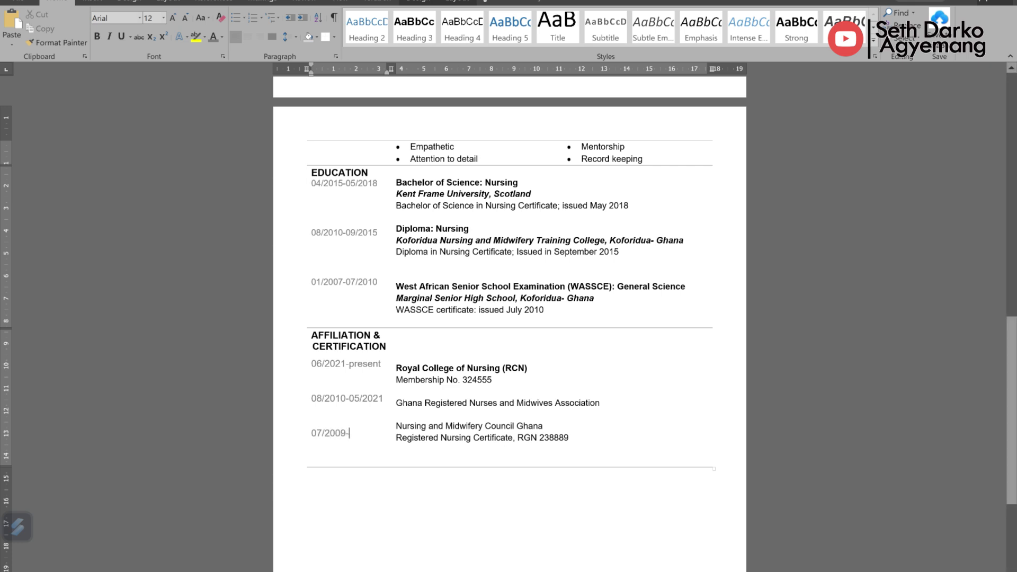
{"action": "type", "text": "05/2021"}
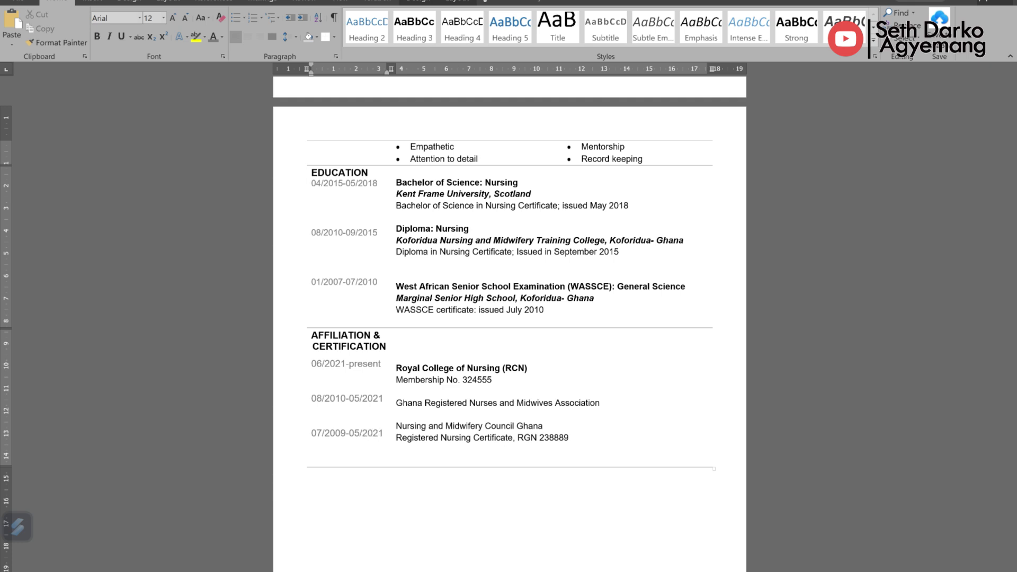
{"action": "left_click", "coordinate": [396, 345]}
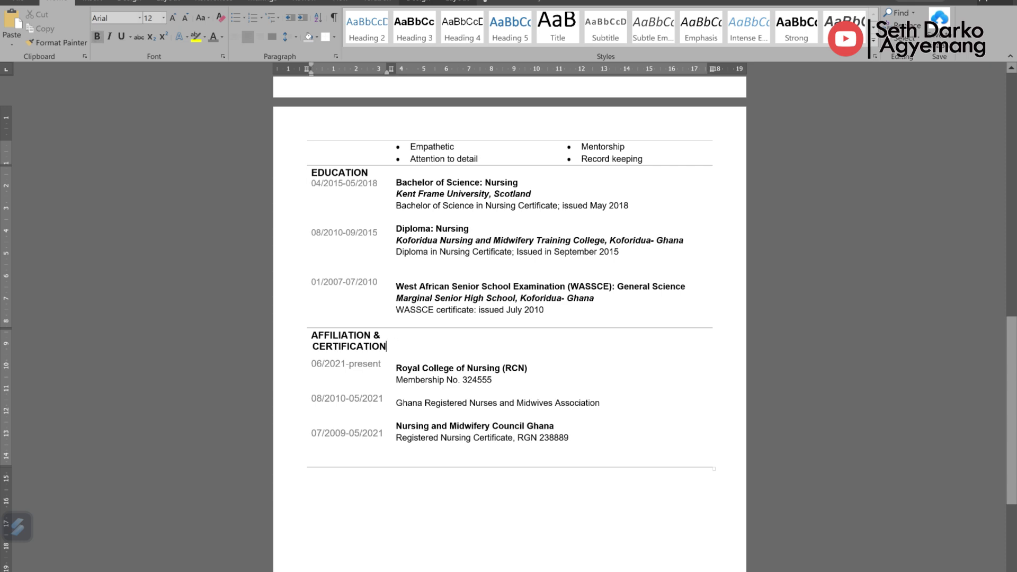
Step: Add Nursing and Midwifery Council, UK with its NMC PIN, dated 06/2021-Present
{"action": "type", "text": "Nursing and Midwifery Council, UK"}
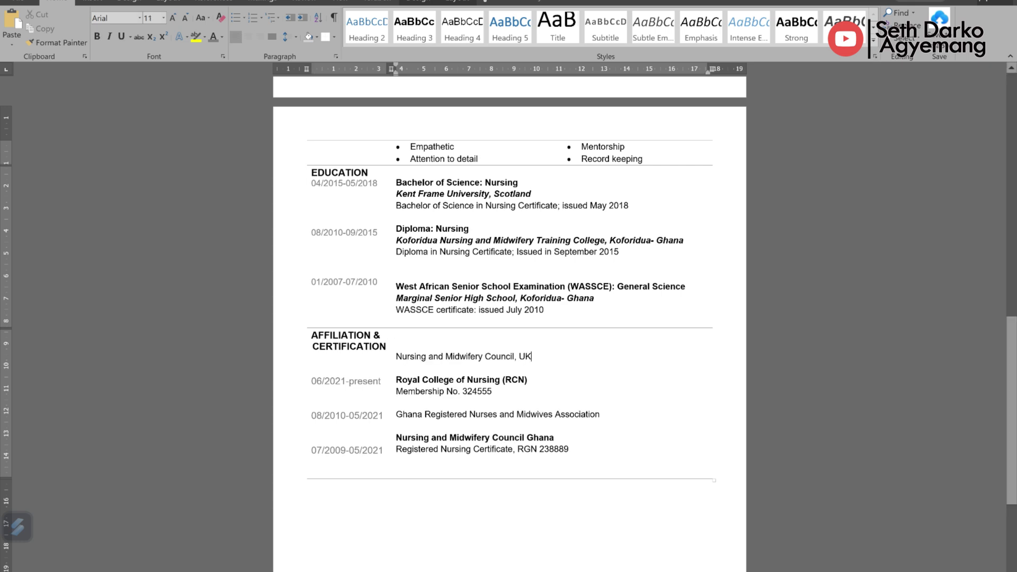
{"action": "key", "text": "Return"}
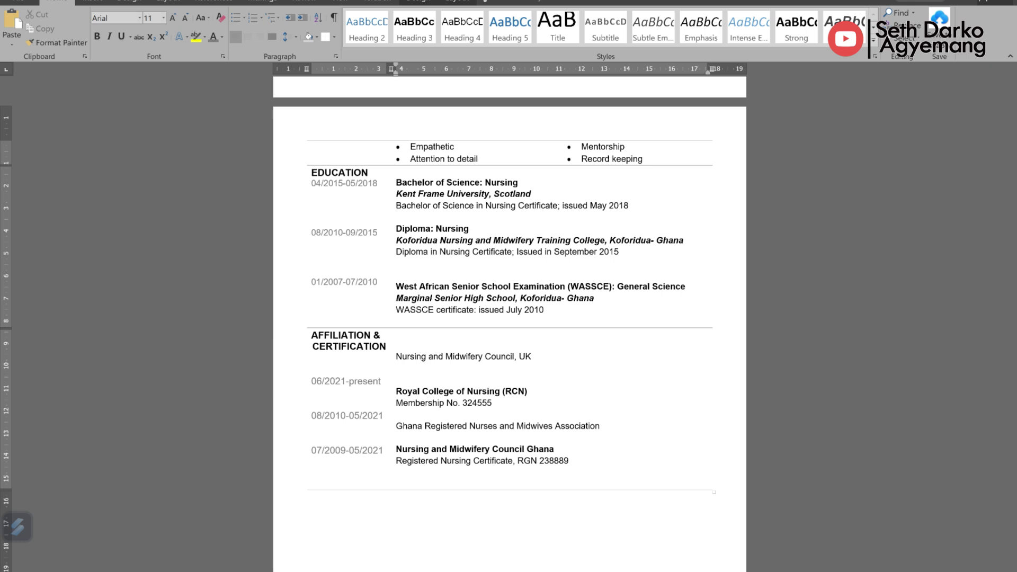
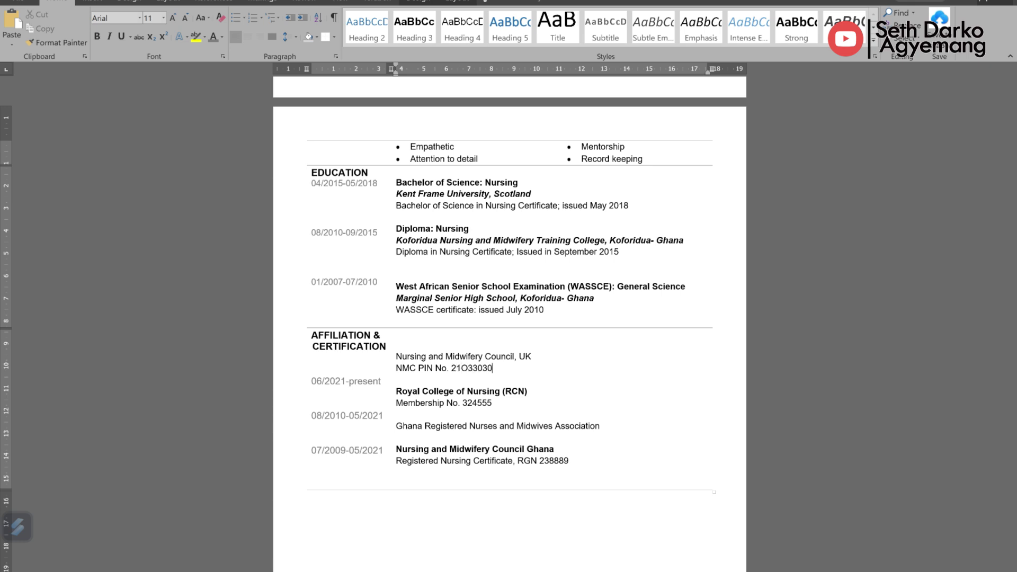
{"action": "left_click", "coordinate": [386, 346]}
{"action": "key", "text": "Return"}
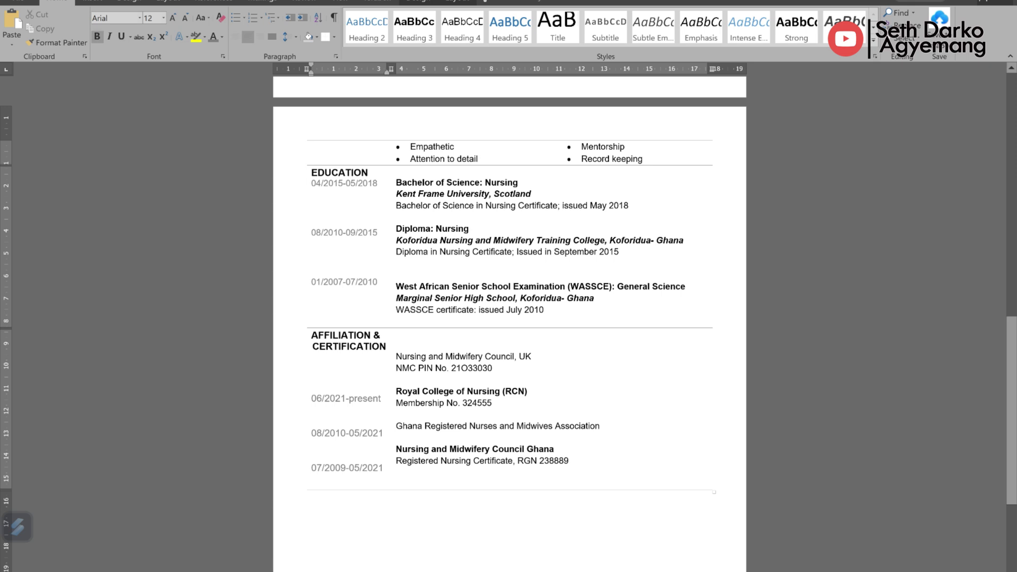
{"action": "left_click", "coordinate": [387, 346]}
{"action": "key", "text": "Return"}
{"action": "type", "text": "06/2021-Present"}
Step: Add the Ghana association's membership number and bold the UK council name
{"action": "key", "text": "Delete"}
{"action": "left_click", "coordinate": [599, 426]}
{"action": "key", "text": "Return"}
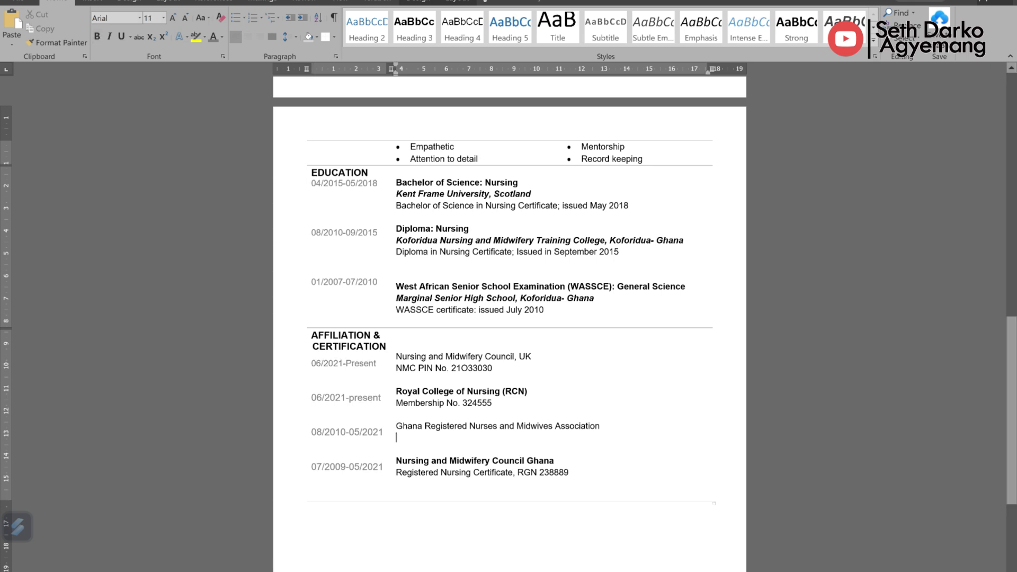
{"action": "type", "text": "Membersh"}
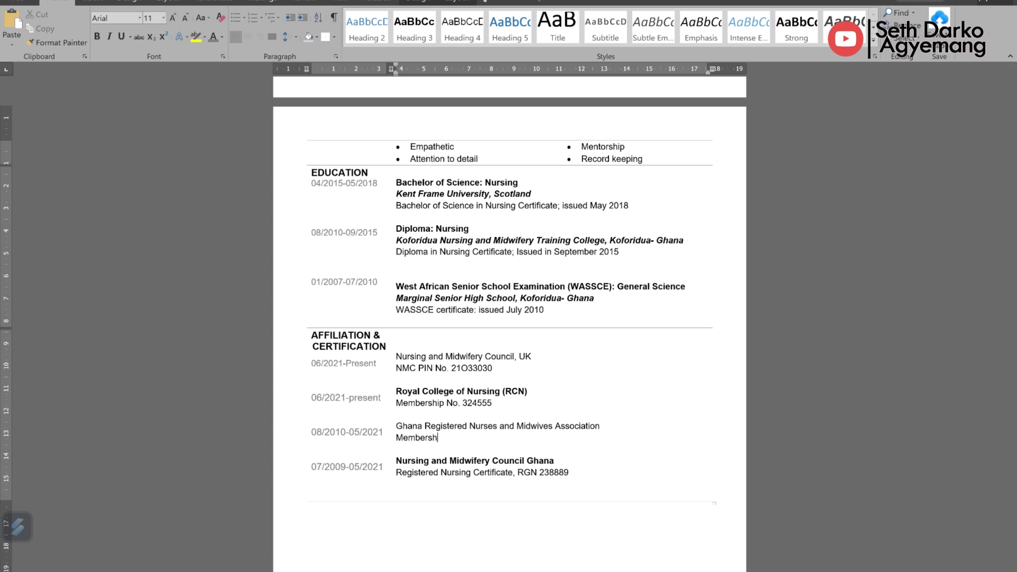
{"action": "type", "text": "ip No. 2994iur"}
{"action": "scroll", "coordinate": [508, 318], "scroll_direction": "up", "scroll_amount": 5}
{"action": "scroll", "coordinate": [509, 318], "scroll_direction": "down", "scroll_amount": 3}
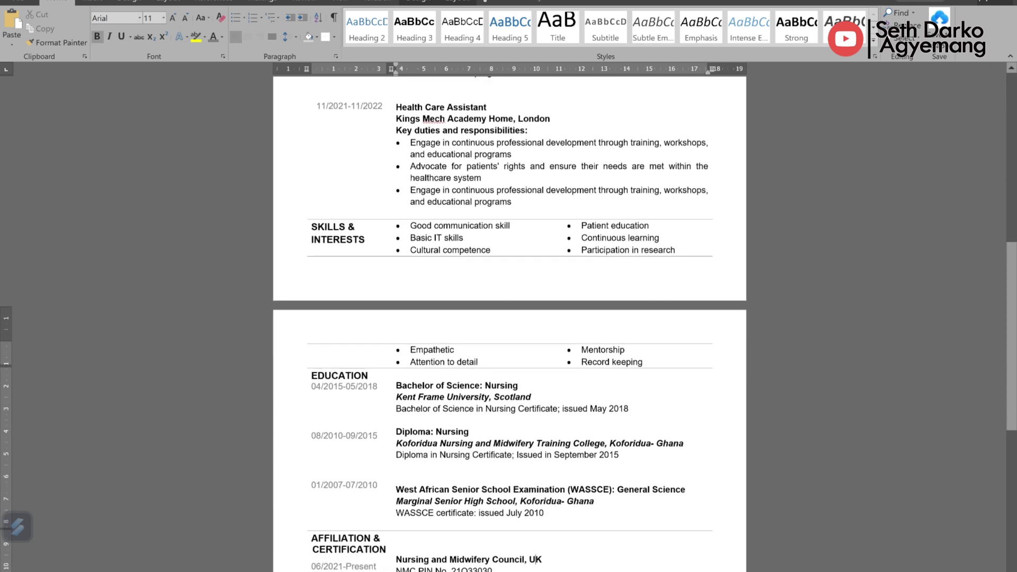
{"action": "triple_click", "coordinate": [466, 499]}
{"action": "key", "text": "ctrl+b"}
{"action": "left_click", "coordinate": [537, 500]}
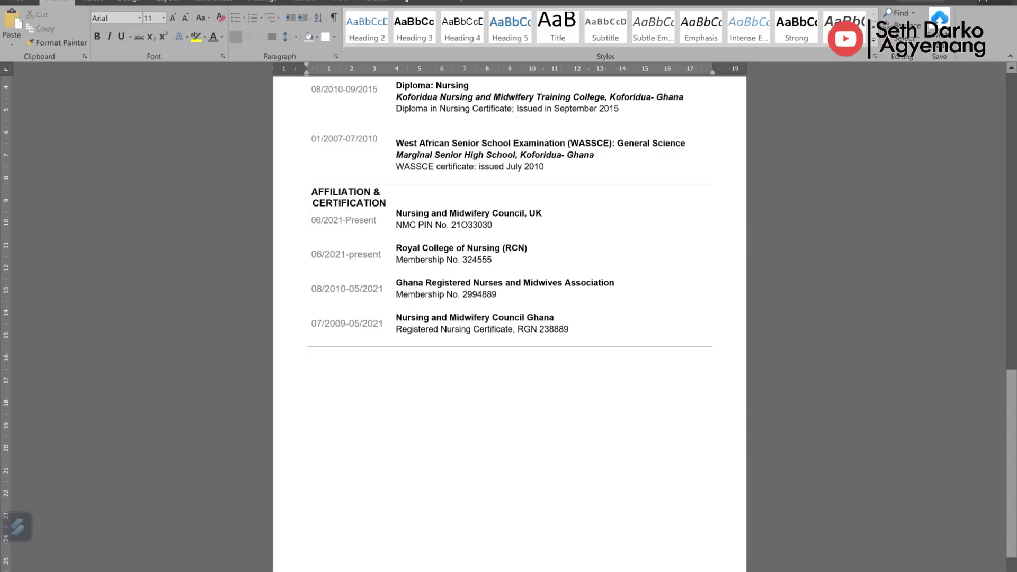
Step: Type REFERENCES in a new row's left cell and 'Available on request' beside it
{"action": "left_click", "coordinate": [313, 354]}
{"action": "type", "text": "REF"}
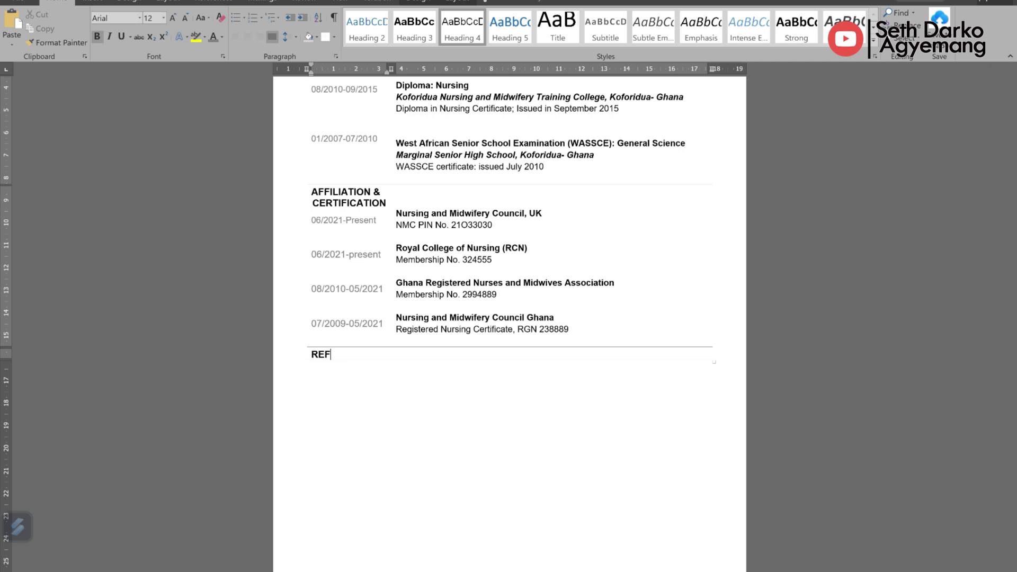
{"action": "type", "text": "ERENCES"}
{"action": "key", "text": "Return"}
{"action": "left_click", "coordinate": [397, 354]}
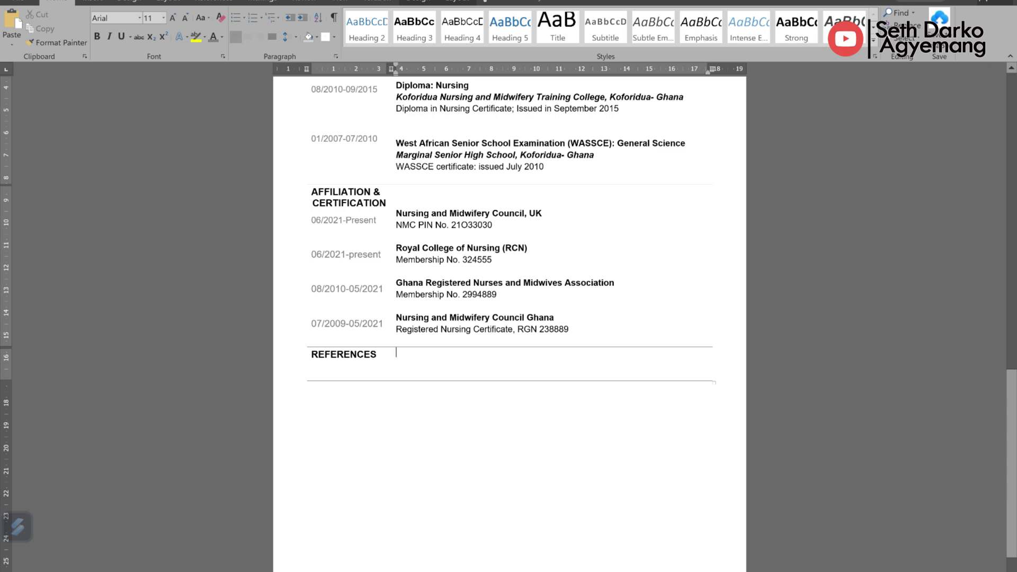
{"action": "key", "text": "Return"}
{"action": "type", "text": "Available on request"}
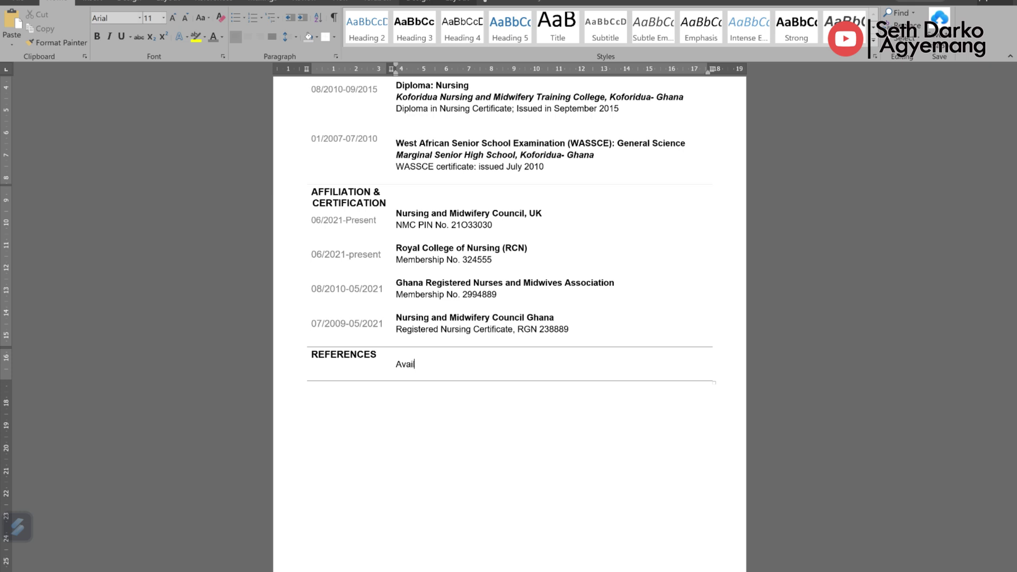
{"action": "scroll", "coordinate": [509, 318], "scroll_direction": "up", "scroll_amount": 2}
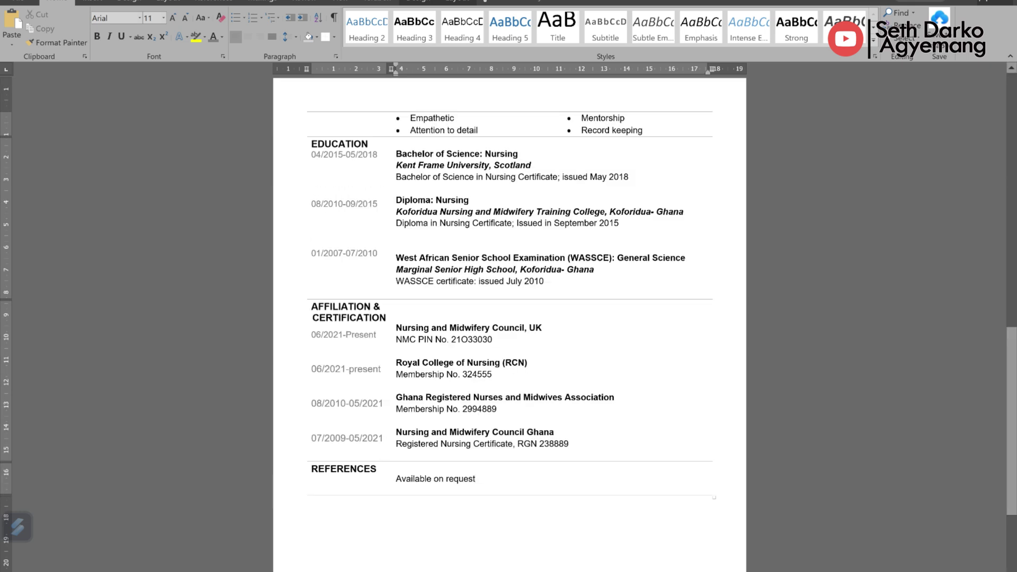
{"action": "key", "text": "shift+Home"}
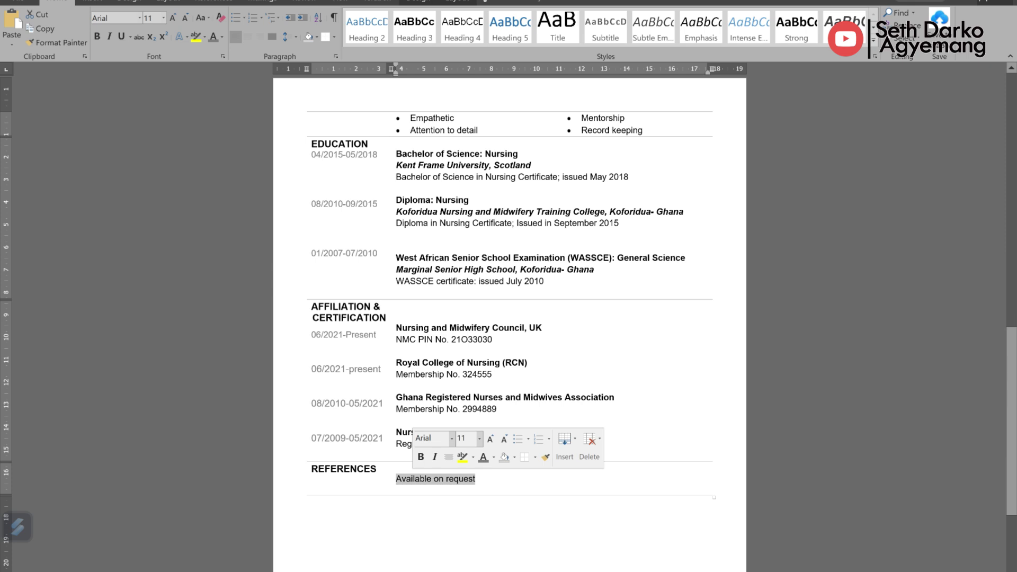
{"action": "key", "text": "Right"}
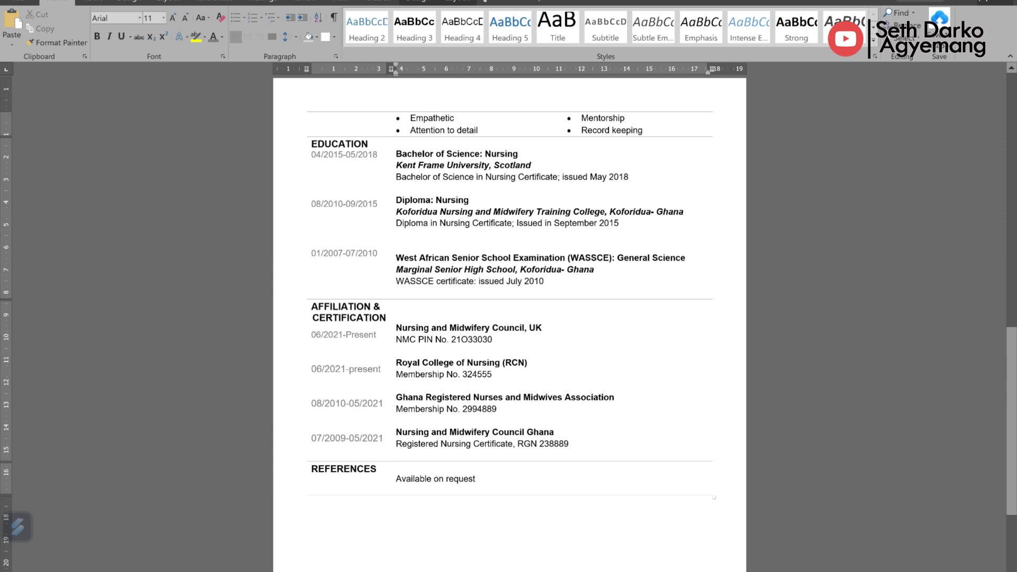
{"action": "left_click_drag", "start_coordinate": [396, 479], "coordinate": [475, 479]}
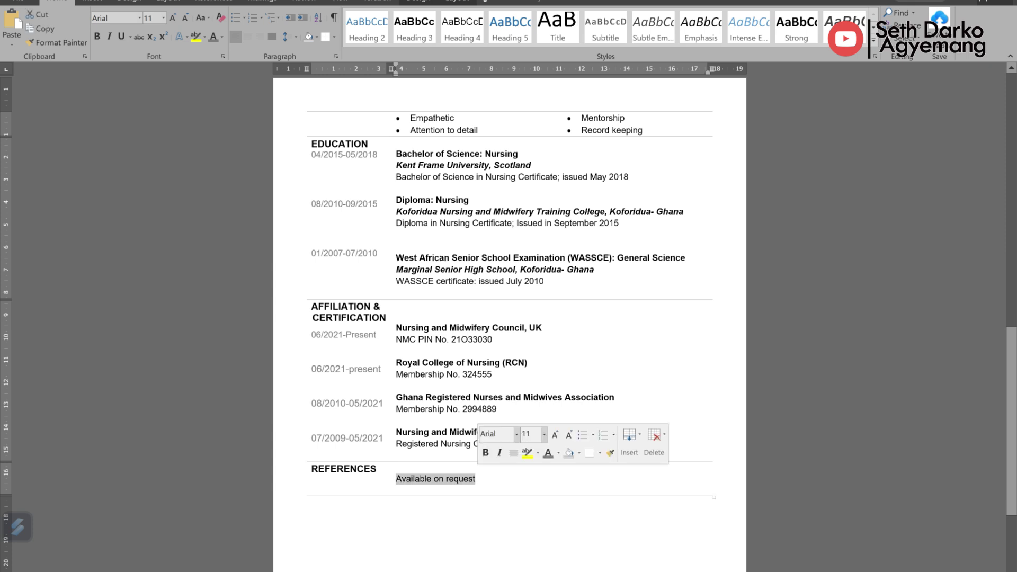
{"action": "key", "text": "ctrl+Home"}
{"action": "scroll", "coordinate": [509, 318], "scroll_direction": "down", "scroll_amount": 3}
{"action": "scroll", "coordinate": [509, 318], "scroll_direction": "down", "scroll_amount": 10}
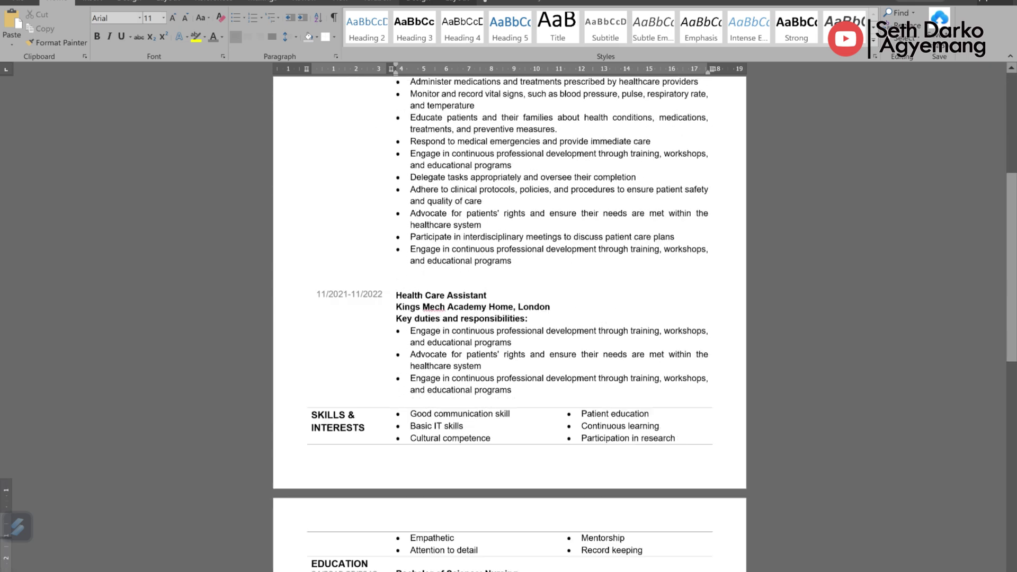
{"action": "scroll", "coordinate": [509, 318], "scroll_direction": "down", "scroll_amount": 3}
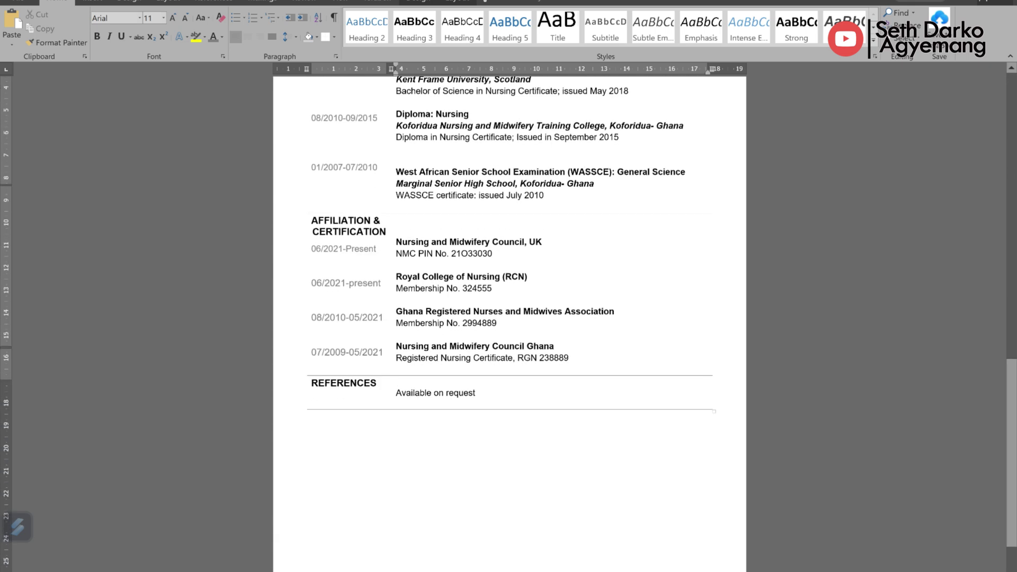
{"action": "scroll", "coordinate": [508, 318], "scroll_direction": "up", "scroll_amount": 3}
{"action": "key", "text": "ctrl+Home"}
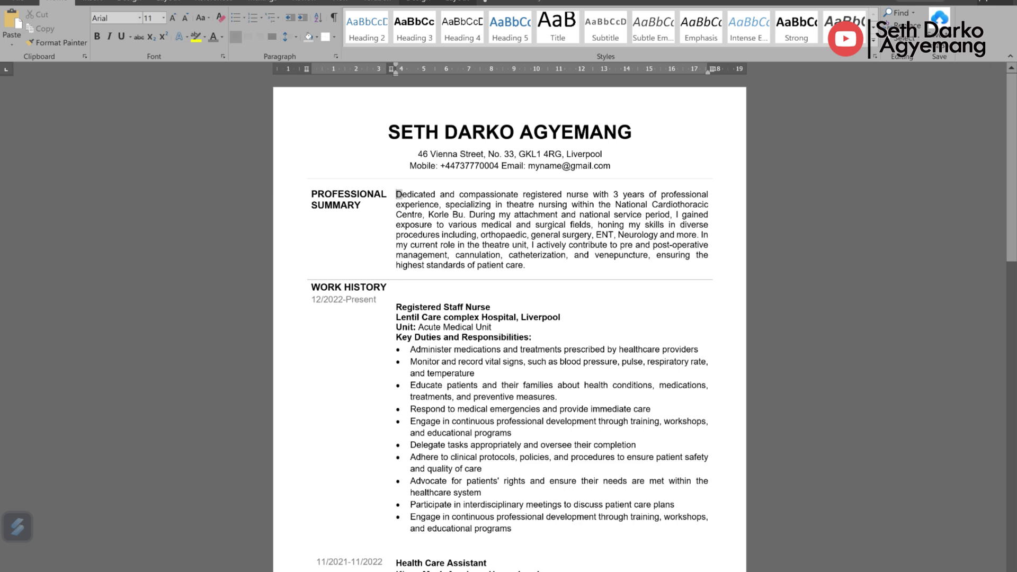
{"action": "left_click_drag", "start_coordinate": [397, 194], "coordinate": [662, 530]}
{"action": "scroll", "coordinate": [509, 318], "scroll_direction": "down", "scroll_amount": 2}
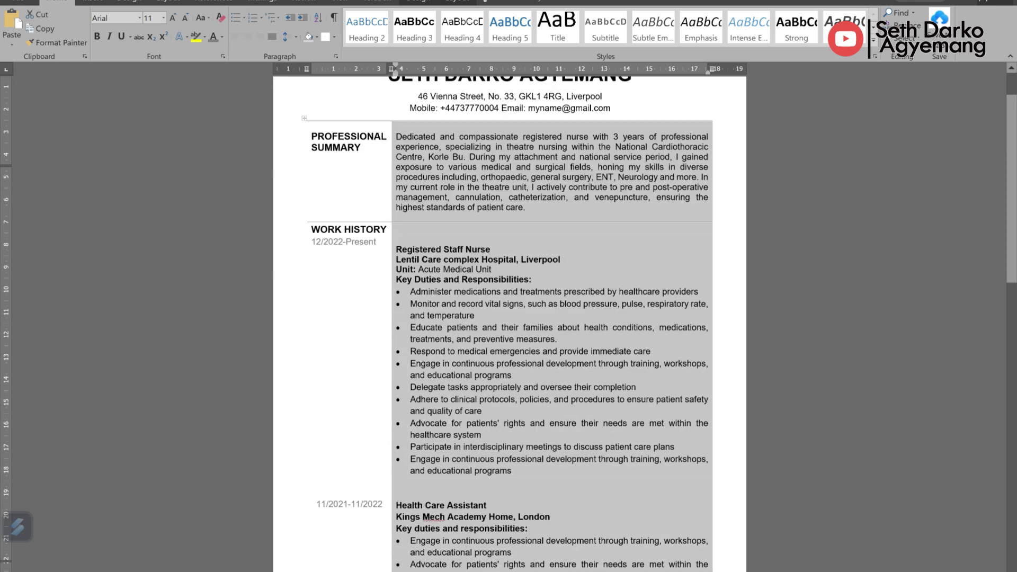